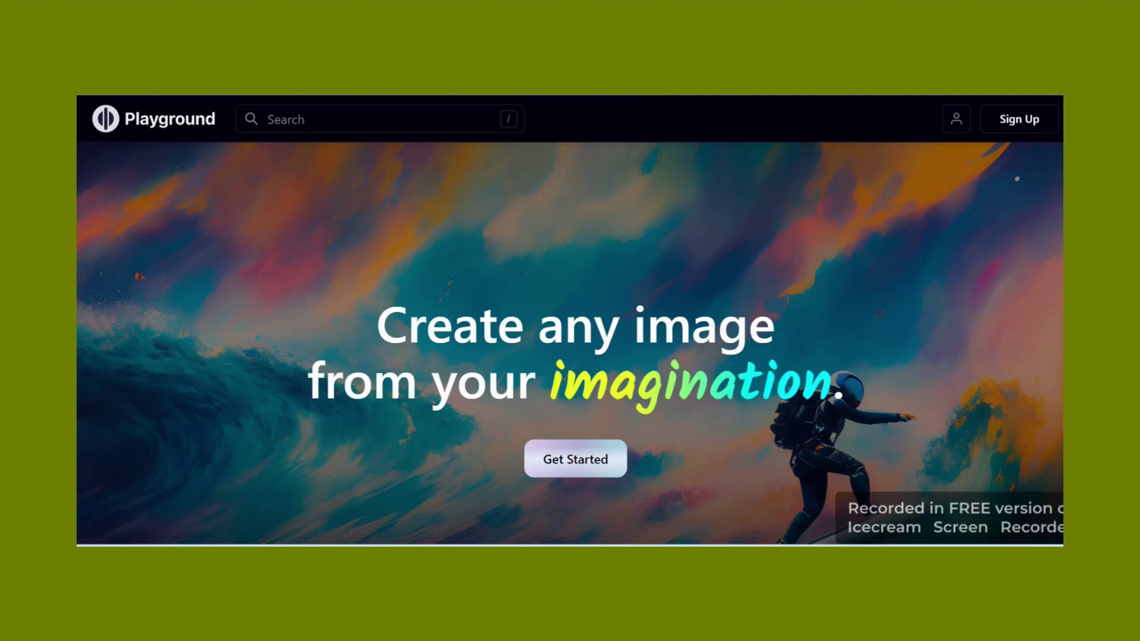
# Get started from the landing page through the sign-in prompt and dismiss the introductory tutorial card in the image creation workspace
pyautogui.click(582, 464)
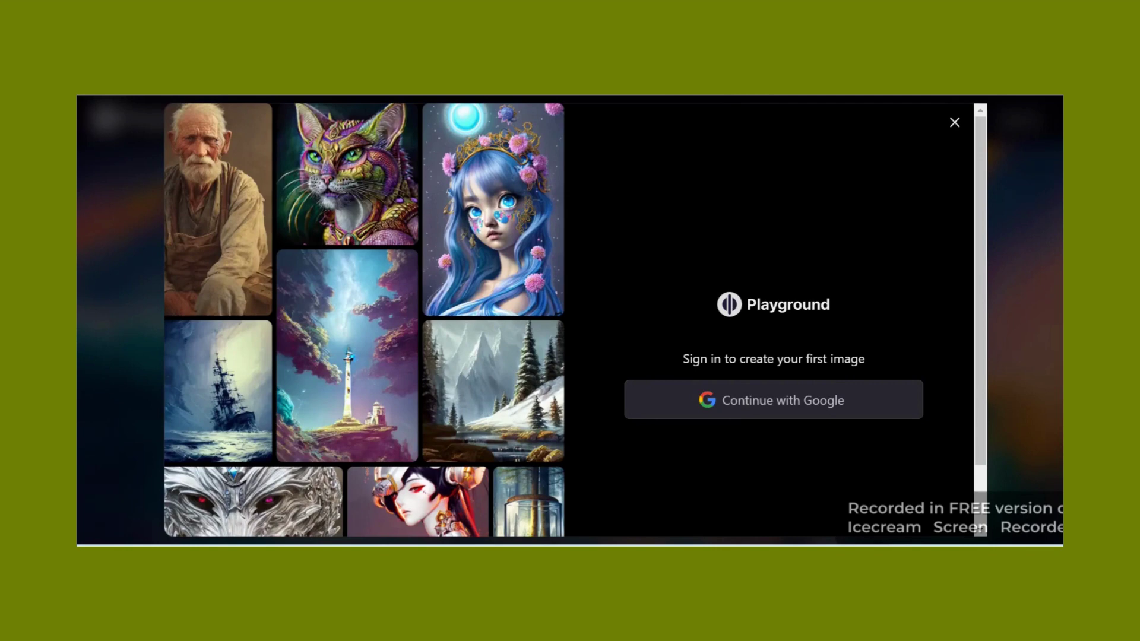
pyautogui.scroll(-2, 384, 301)
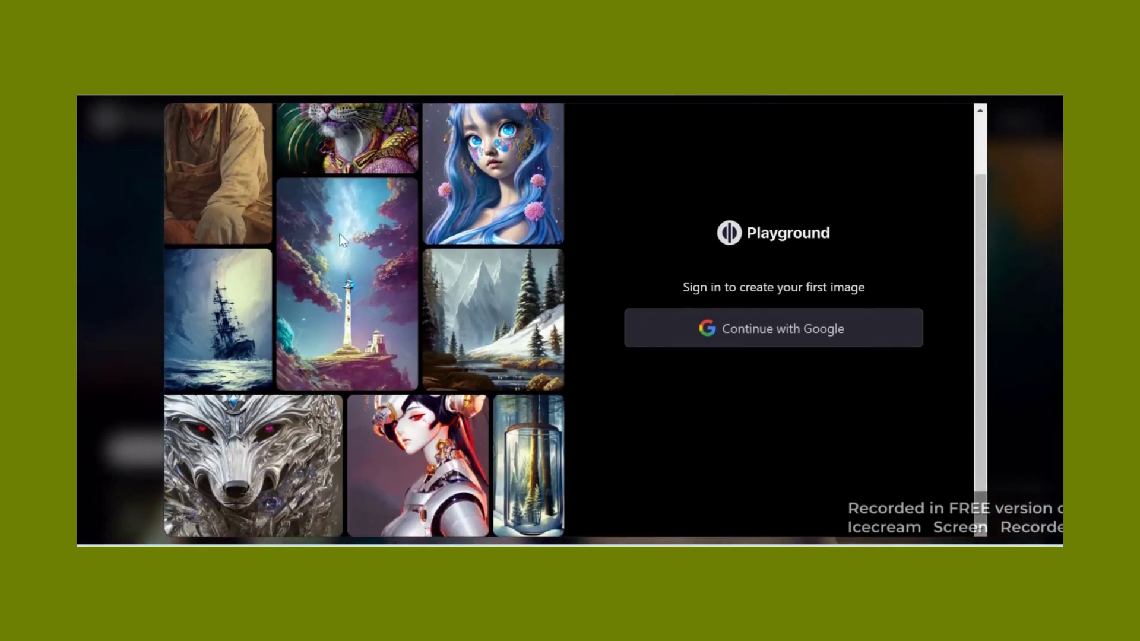
pyautogui.scroll(2, 339, 234)
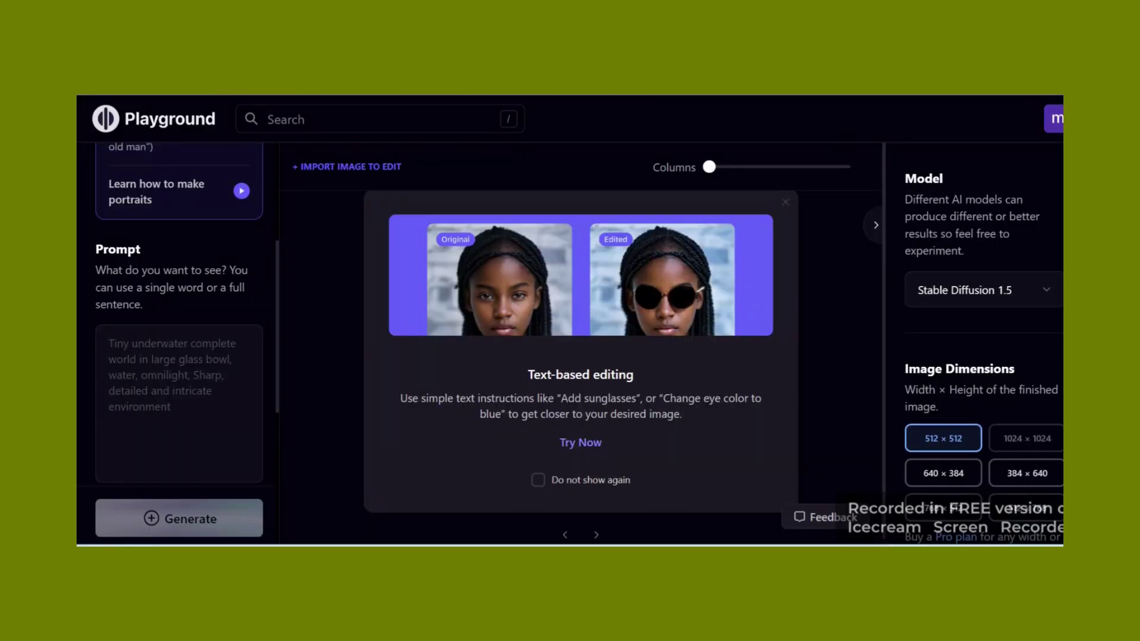
pyautogui.scroll(4, 234, 380)
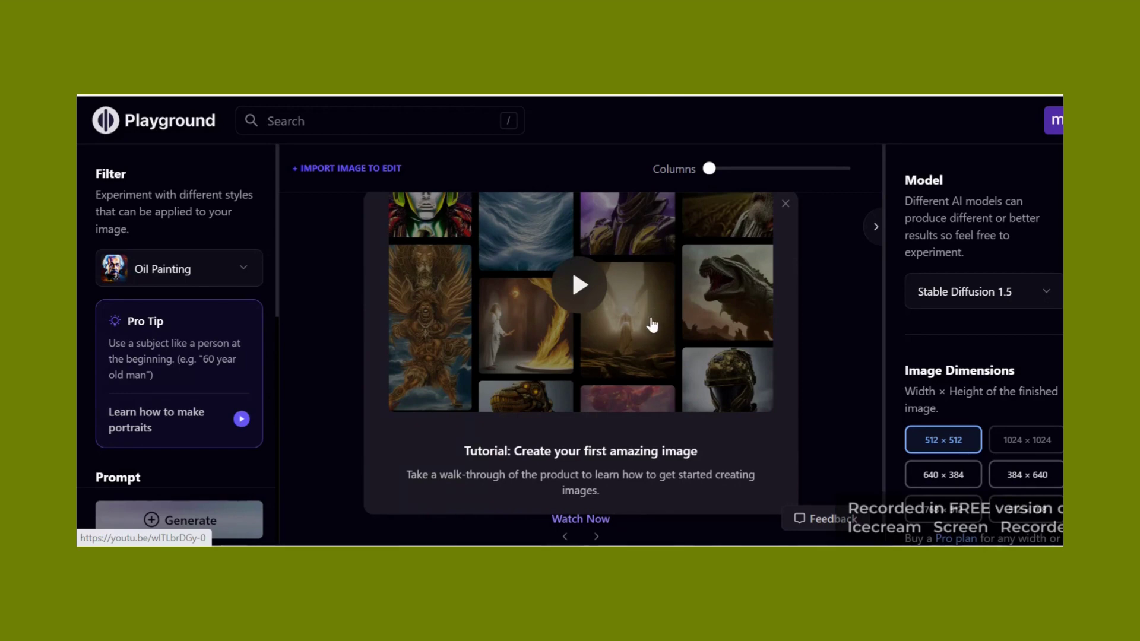
pyautogui.click(786, 203)
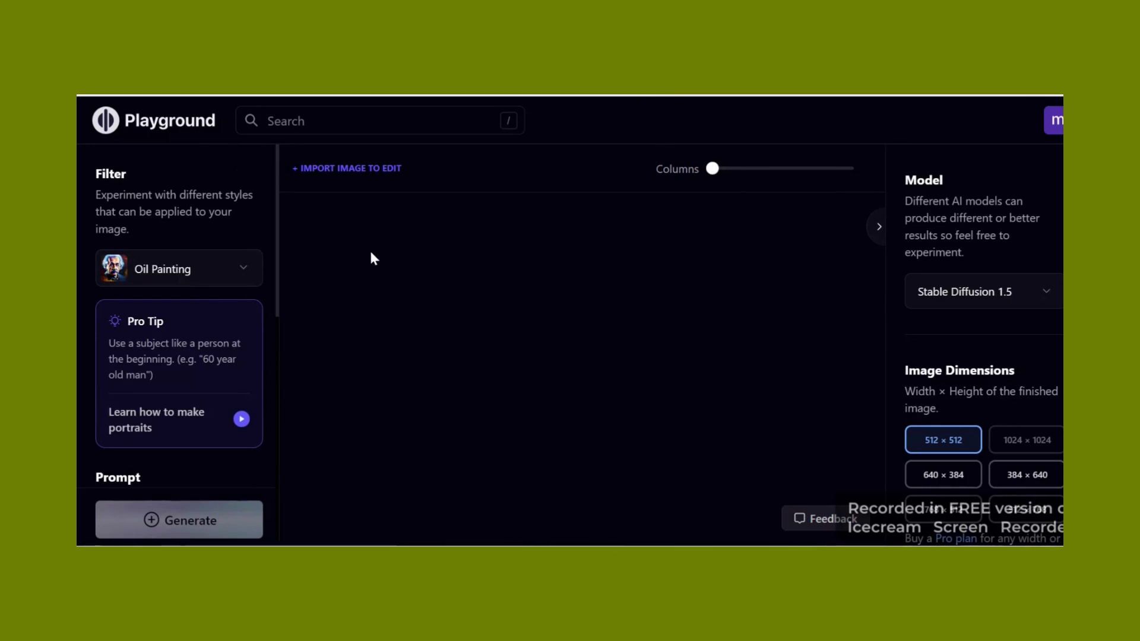
# Open the help site from the account options and go into its FAQ article collection
pyautogui.click(1055, 126)
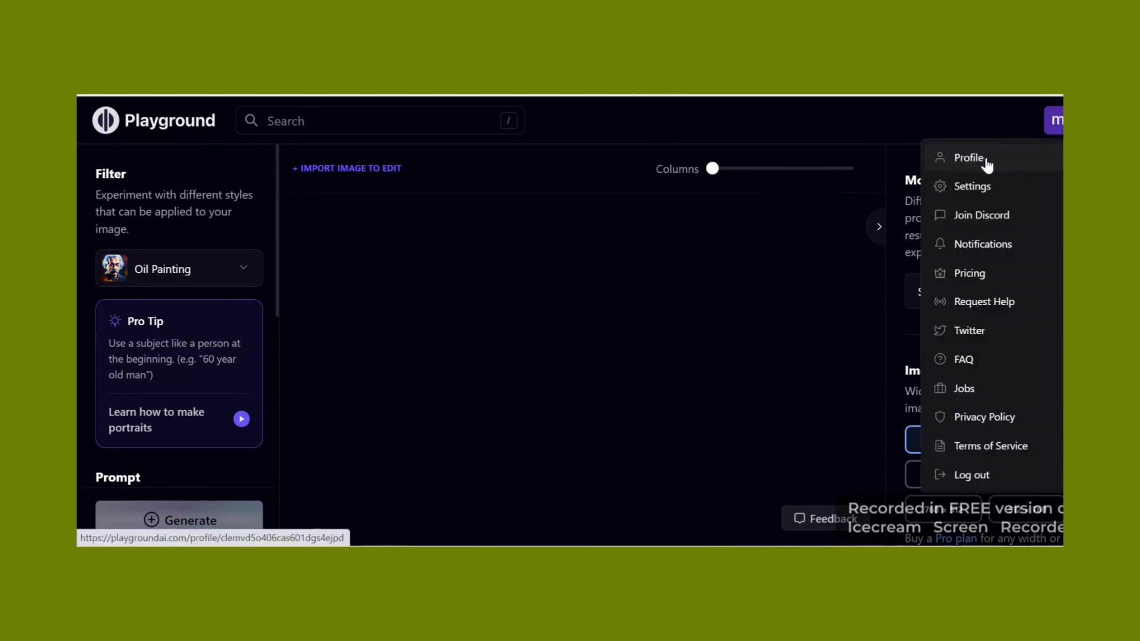
pyautogui.click(977, 187)
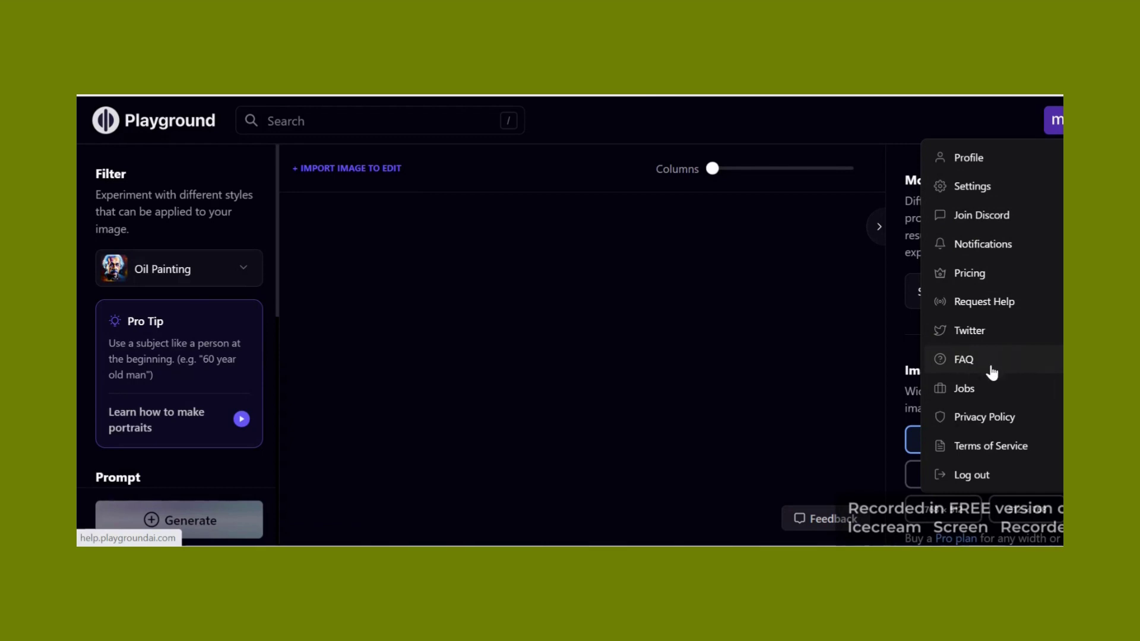
pyautogui.click(965, 358)
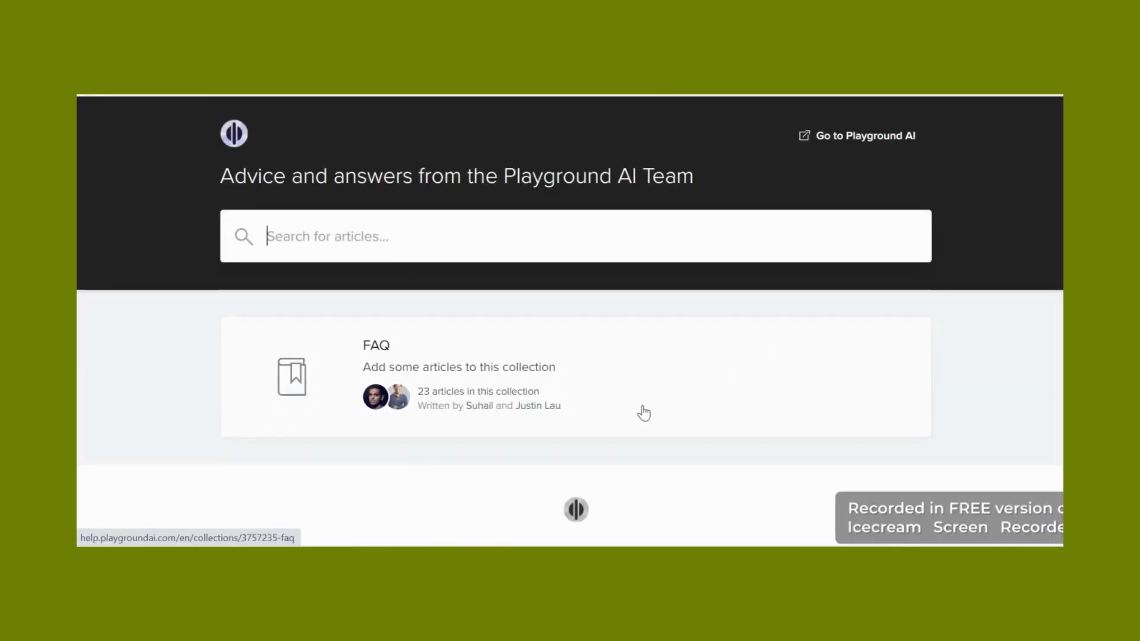
pyautogui.scroll(-2, 344, 202)
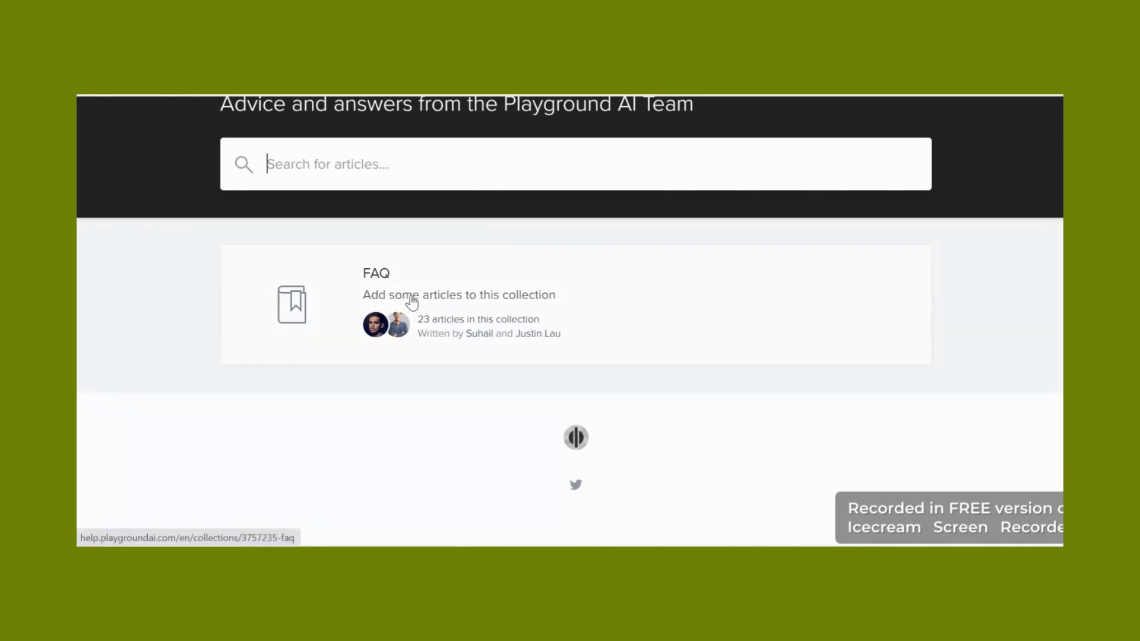
pyautogui.click(433, 323)
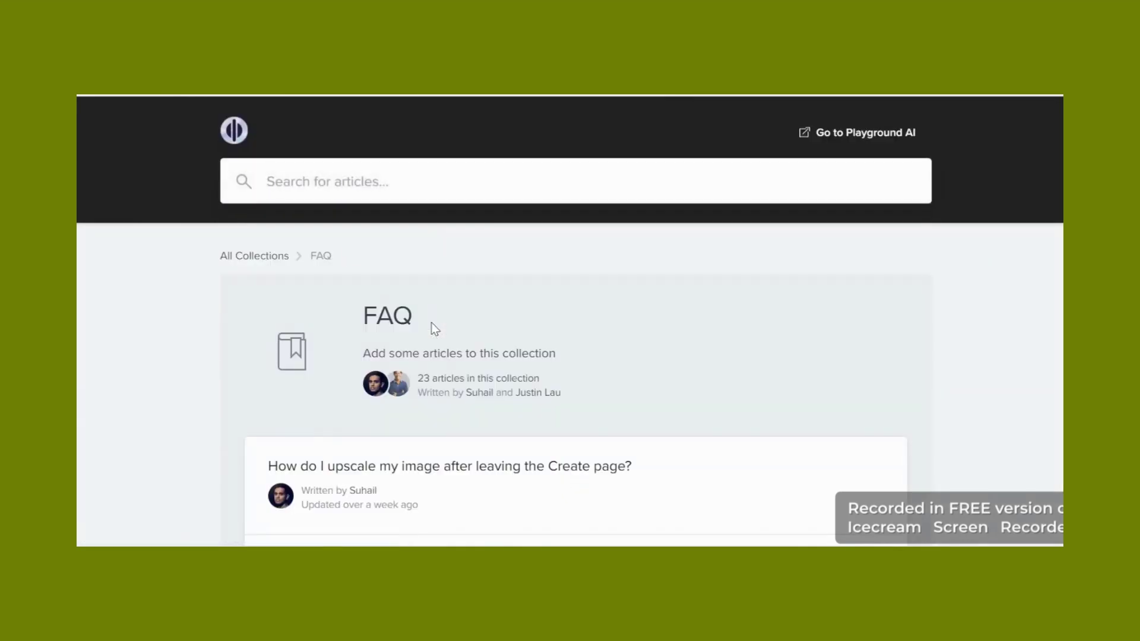
# Look through the FAQ articles on upscaling, removing, viewing, retrieving, uploading and making images private
pyautogui.scroll(-4, 419, 426)
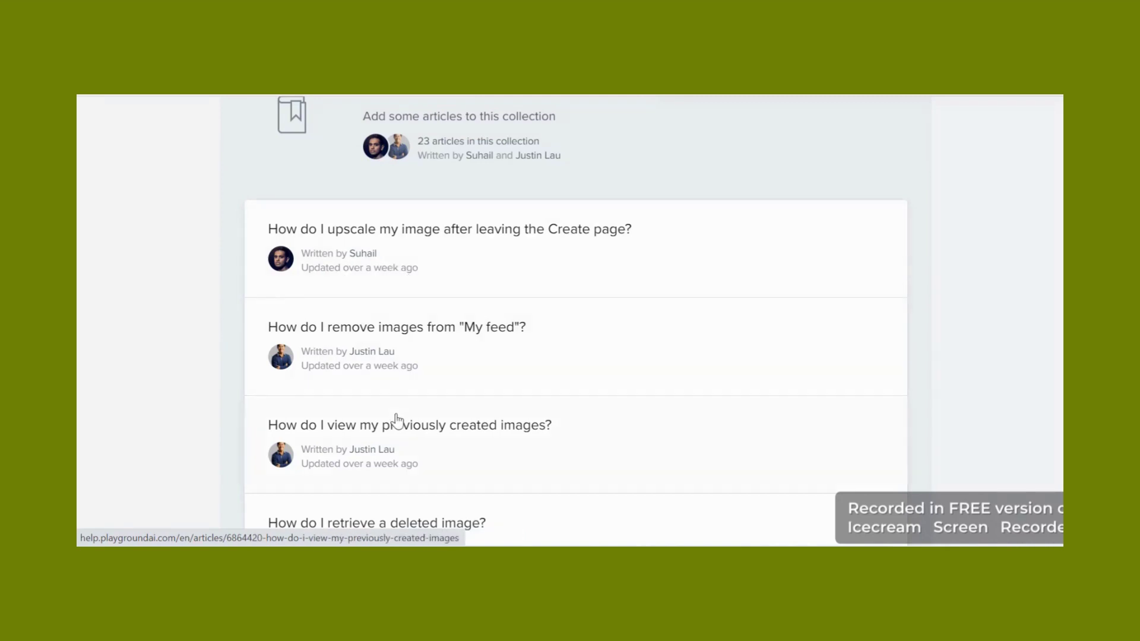
pyautogui.scroll(-1, 409, 391)
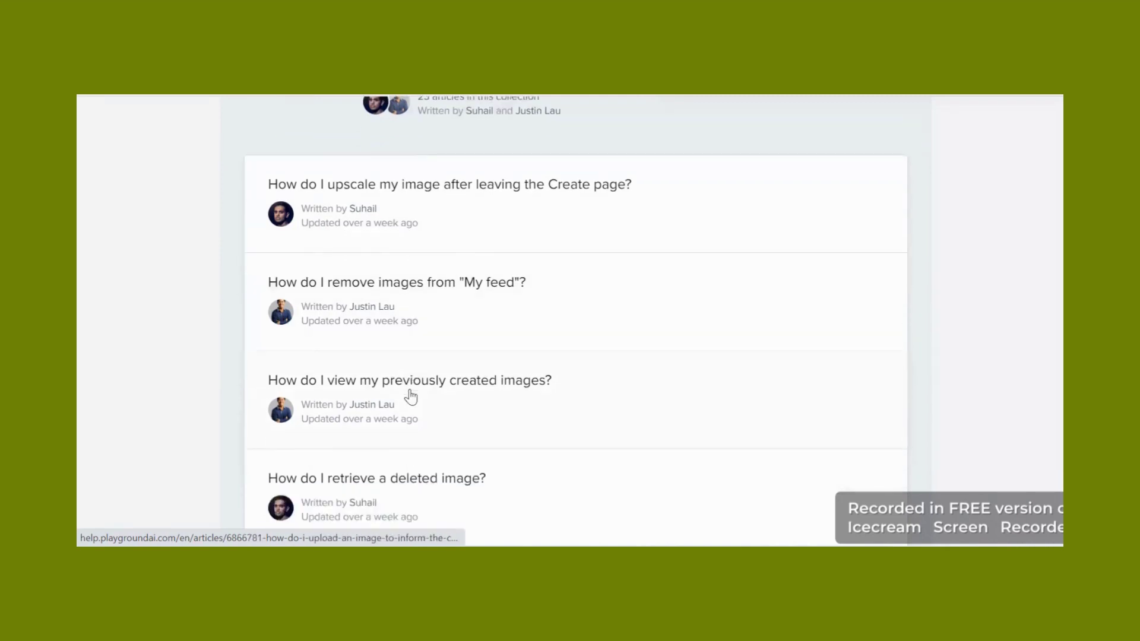
pyautogui.scroll(-4, 412, 415)
pyautogui.scroll(1, 418, 430)
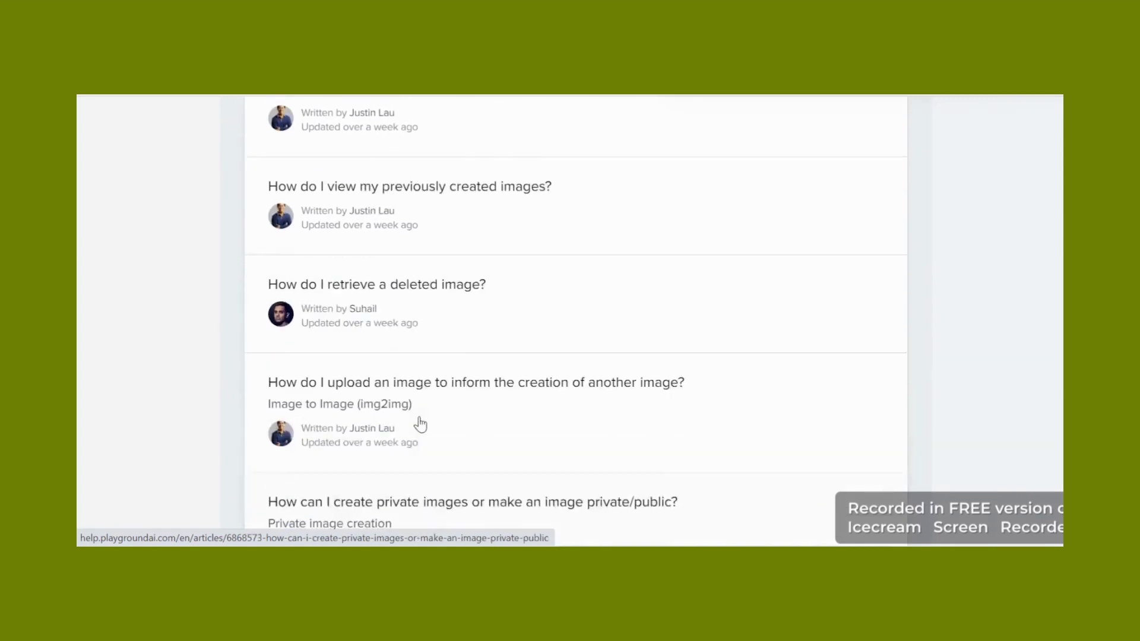
pyautogui.scroll(3, 420, 425)
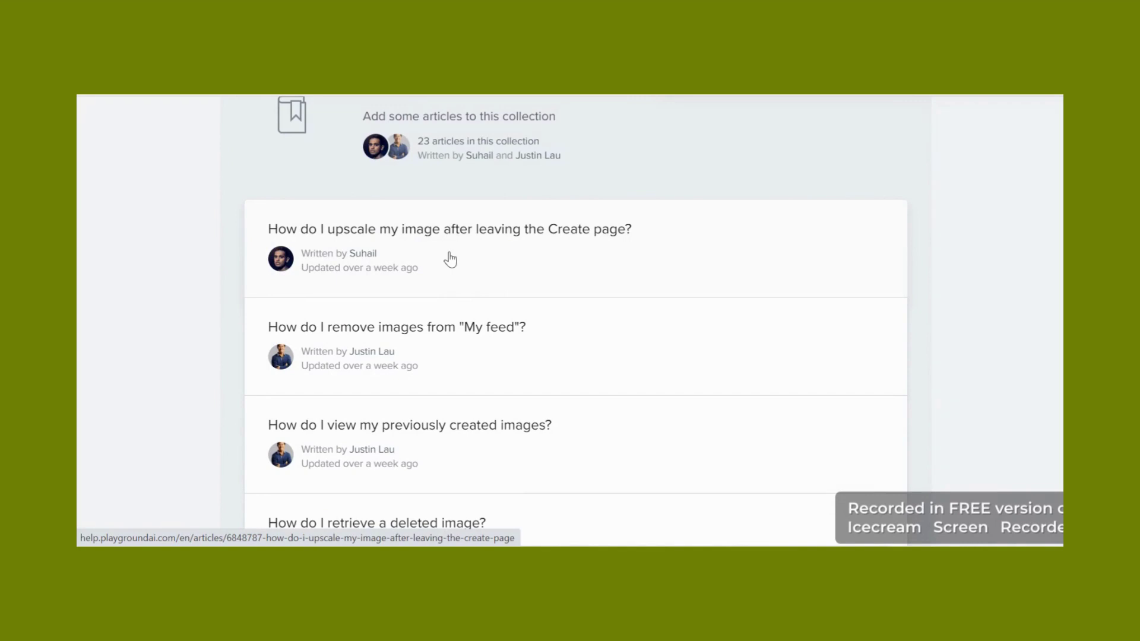
pyautogui.scroll(-3, 522, 351)
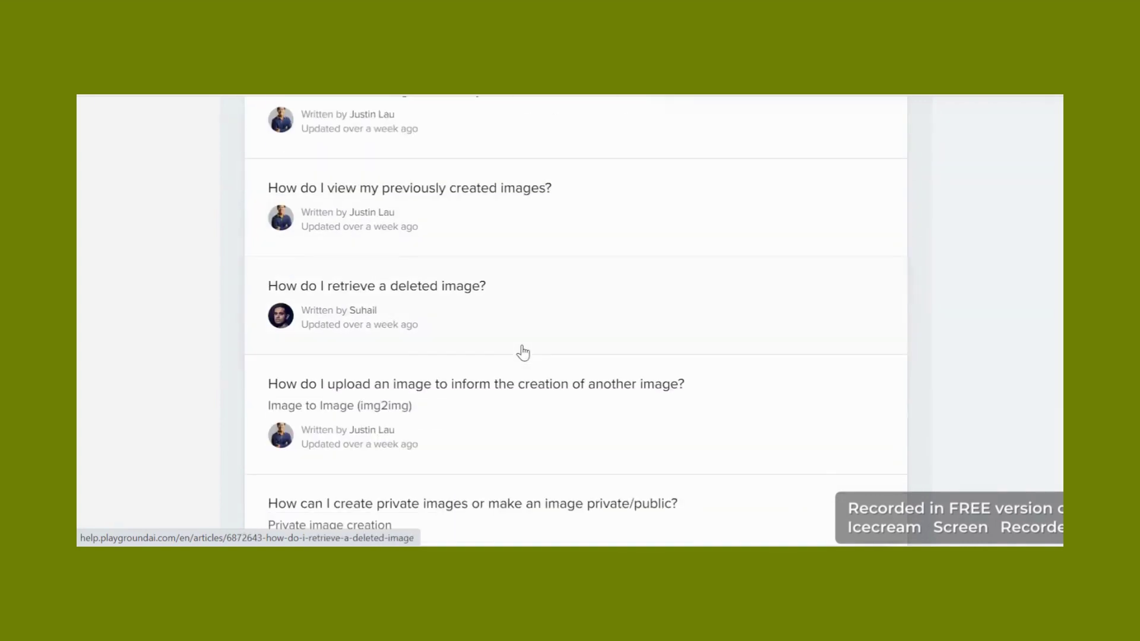
pyautogui.scroll(-2, 522, 351)
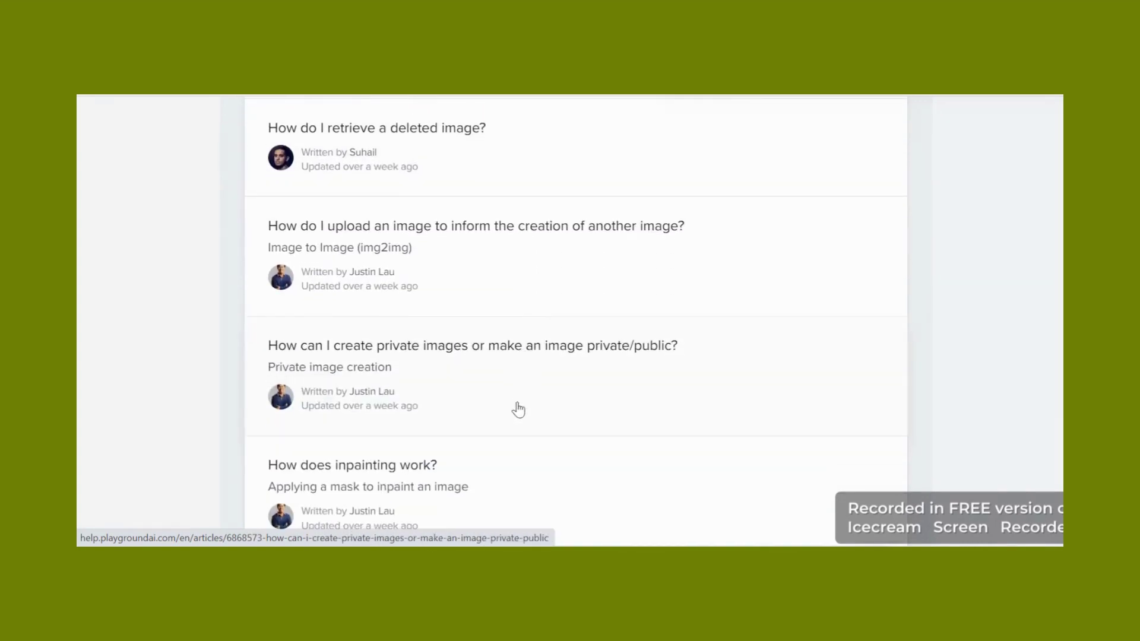
pyautogui.scroll(-1, 518, 409)
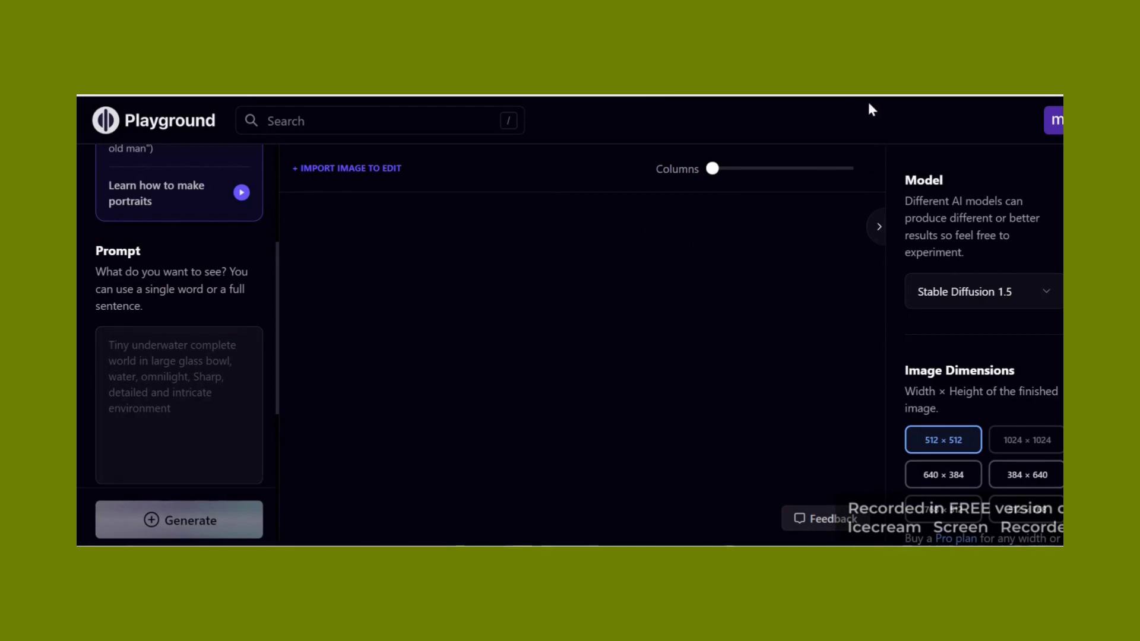
# Open the Terms of Service and read through to the Trademarks and Patents and Licensing Terms sections
pyautogui.click(1054, 125)
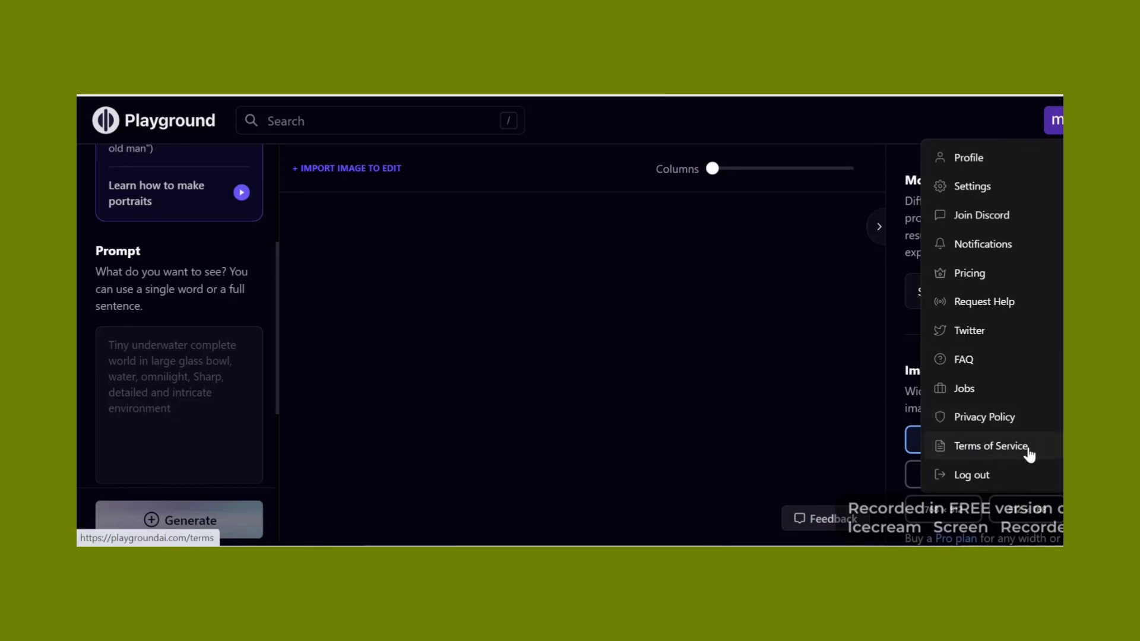
pyautogui.click(1008, 453)
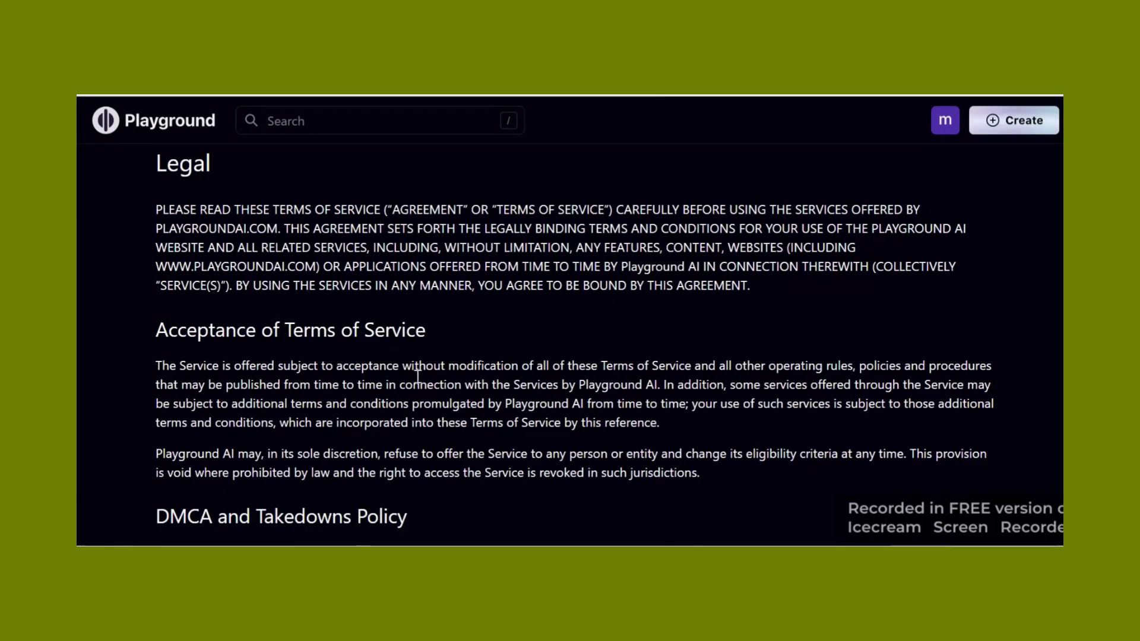
pyautogui.scroll(-10, 427, 375)
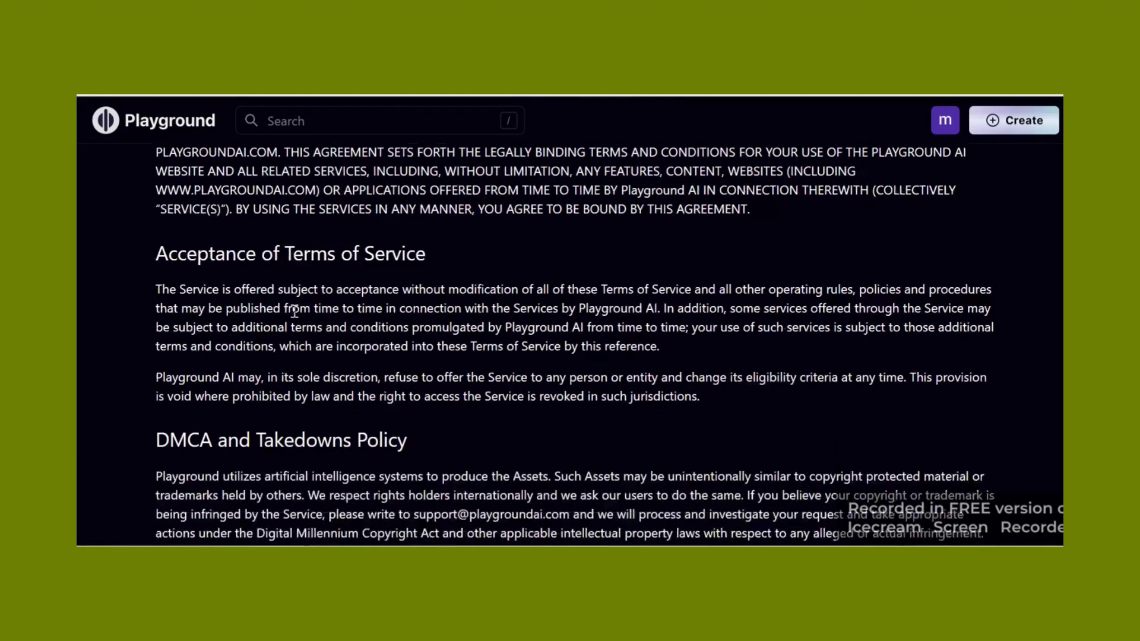
pyautogui.scroll(-3, 304, 323)
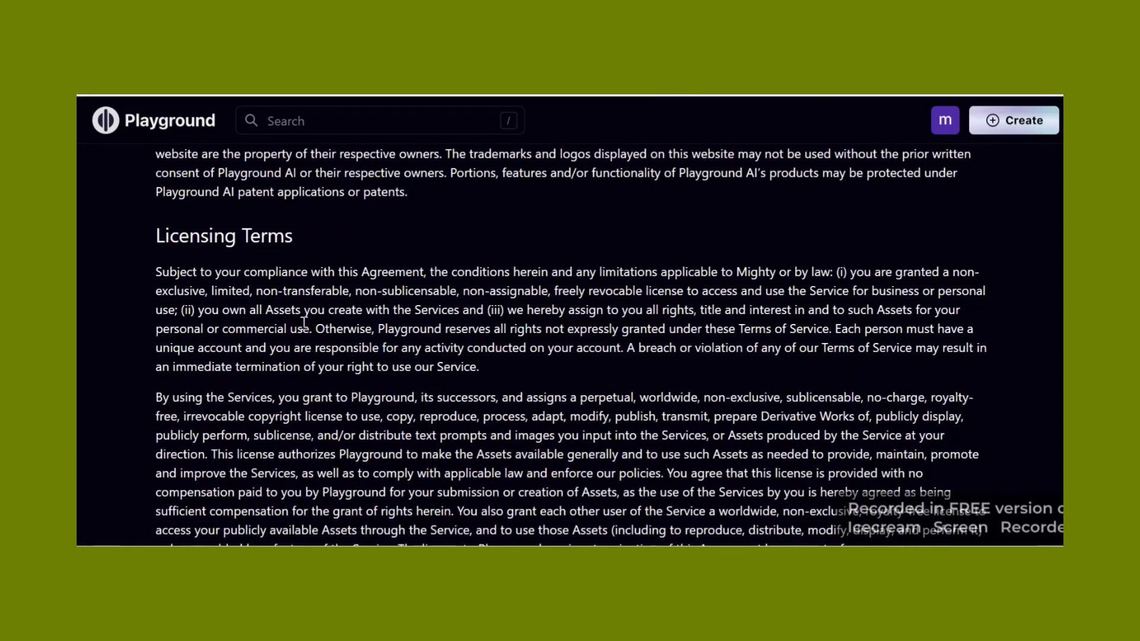
pyautogui.scroll(2, 394, 168)
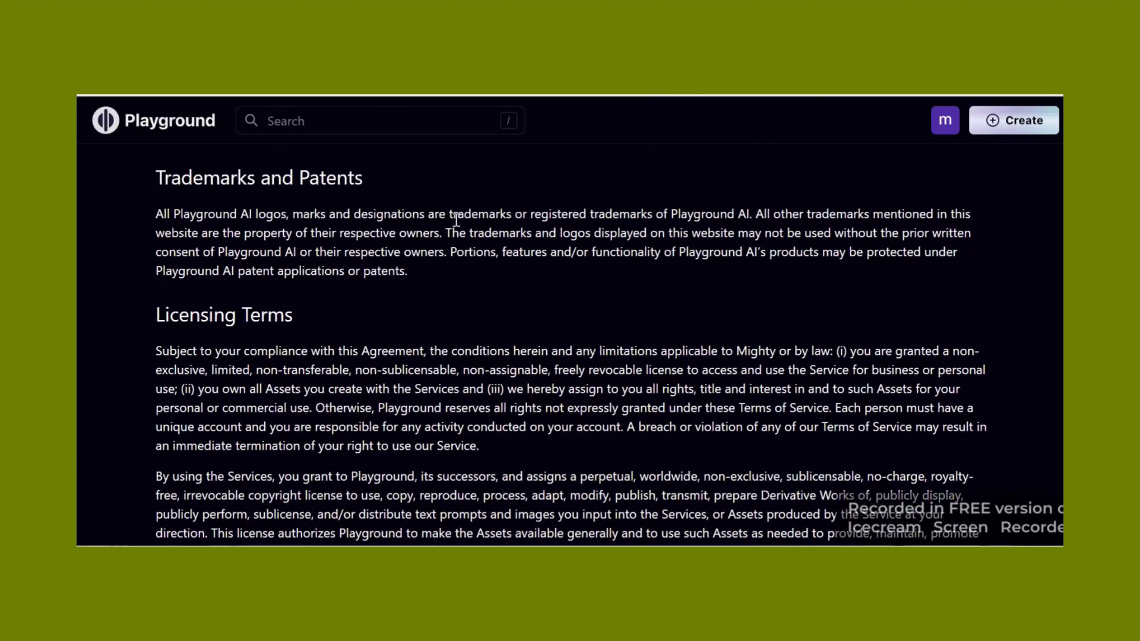
pyautogui.scroll(-2, 457, 229)
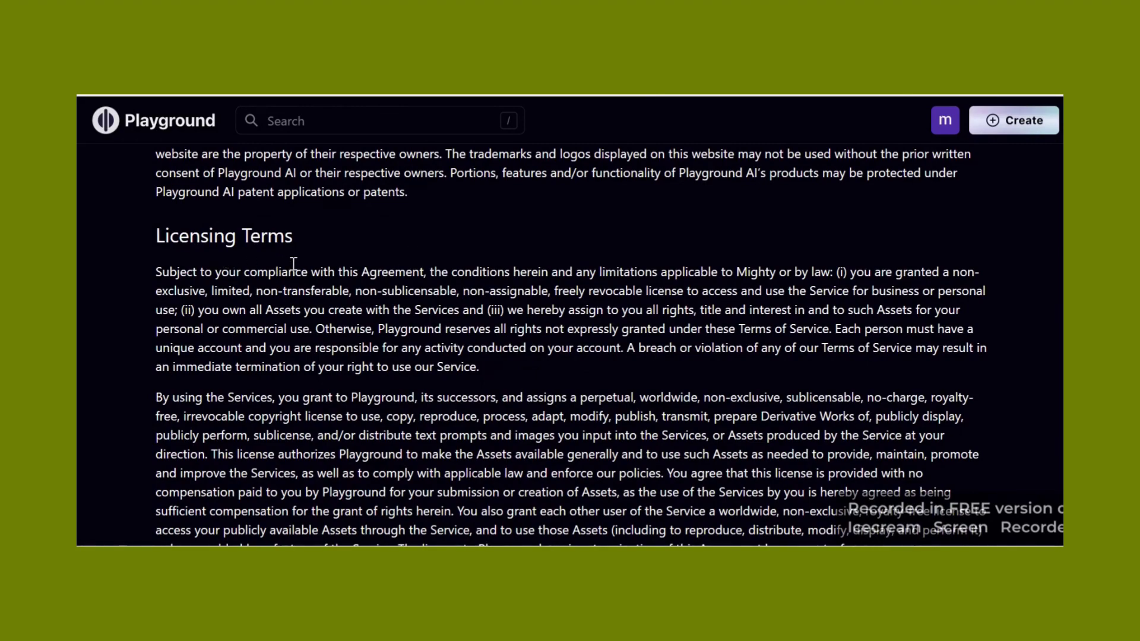
# Read the Fees and Payments section of the Terms of Service and return to the Licensing Terms
pyautogui.scroll(-3, 293, 263)
pyautogui.scroll(-5, 297, 262)
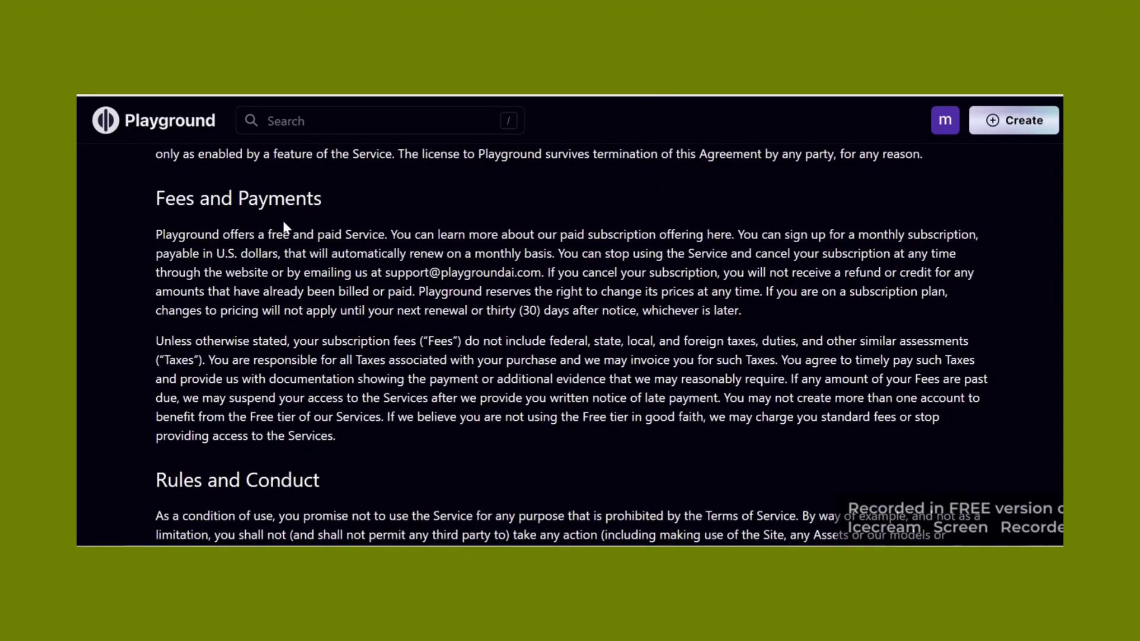
pyautogui.scroll(2, 202, 211)
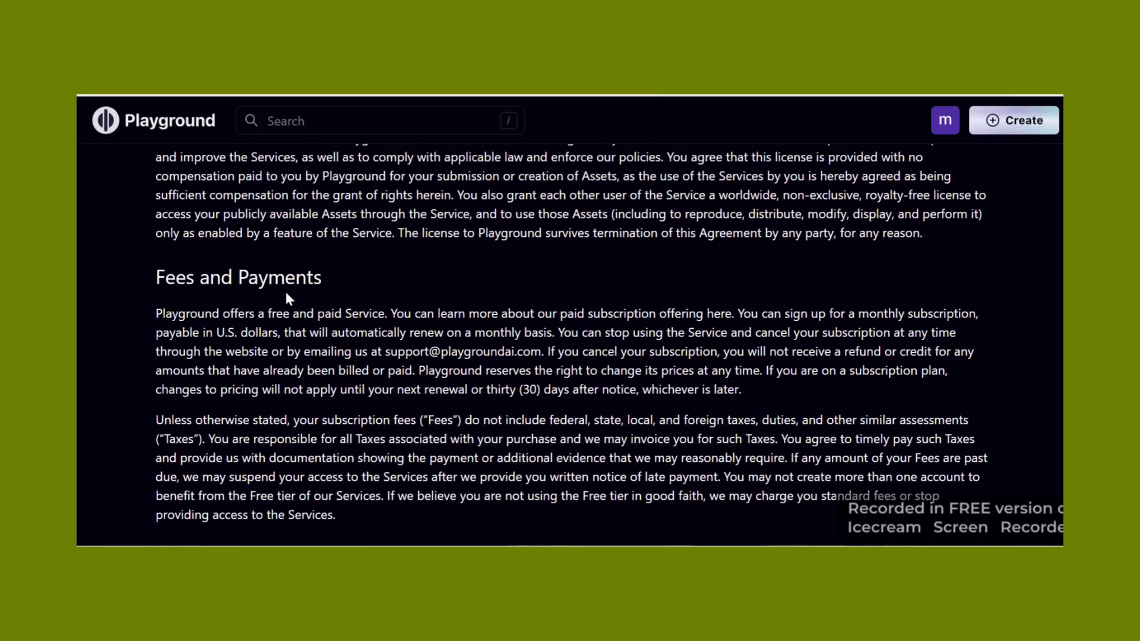
pyautogui.scroll(-2, 284, 289)
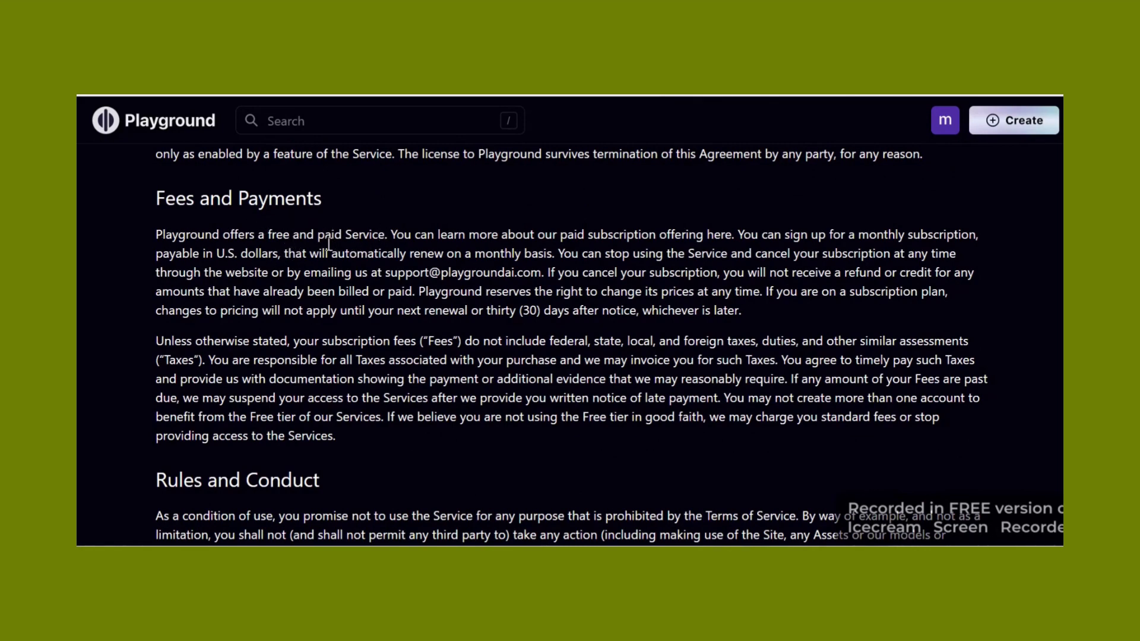
pyautogui.scroll(5, 350, 238)
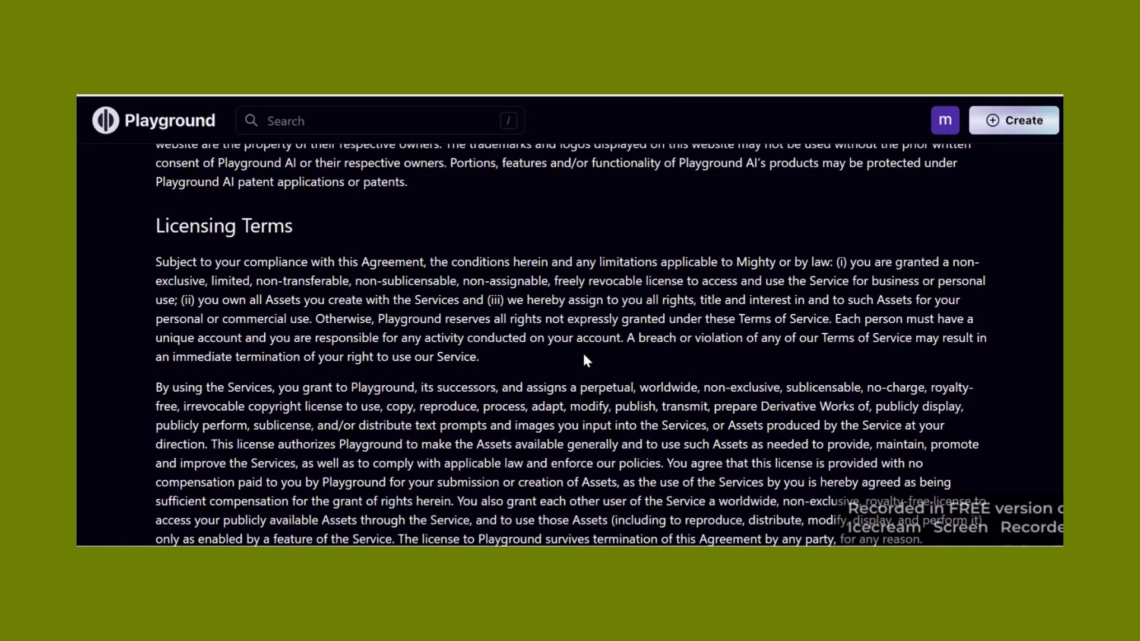
# Leave the Terms of Service and browse the Rising images in the community feed
pyautogui.hotkey('alt', 'Left')
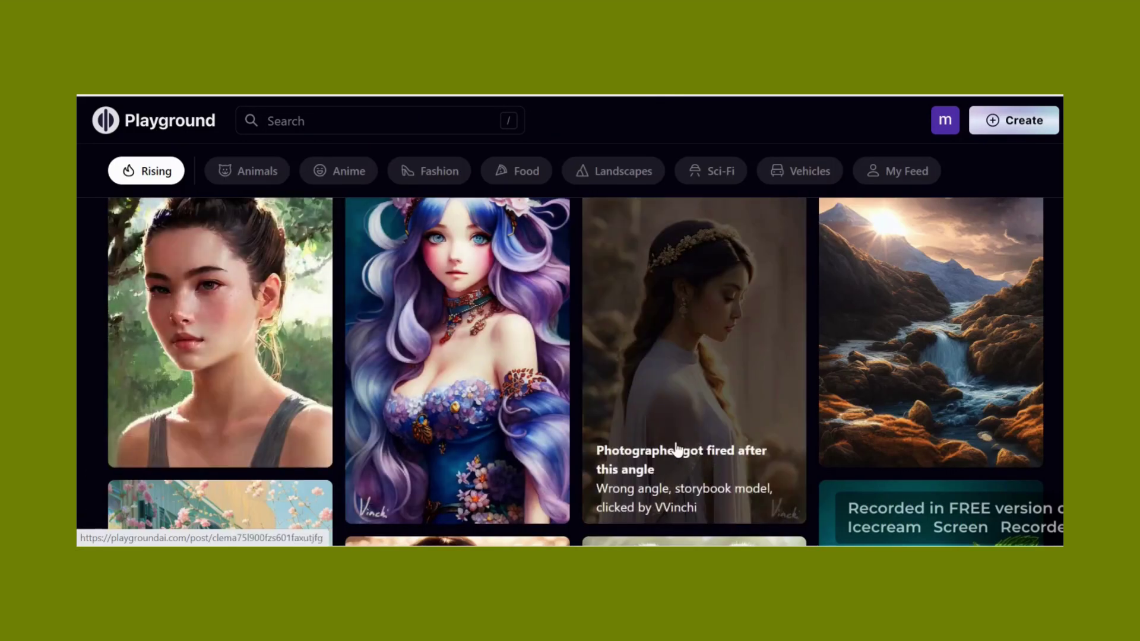
pyautogui.scroll(-1, 364, 380)
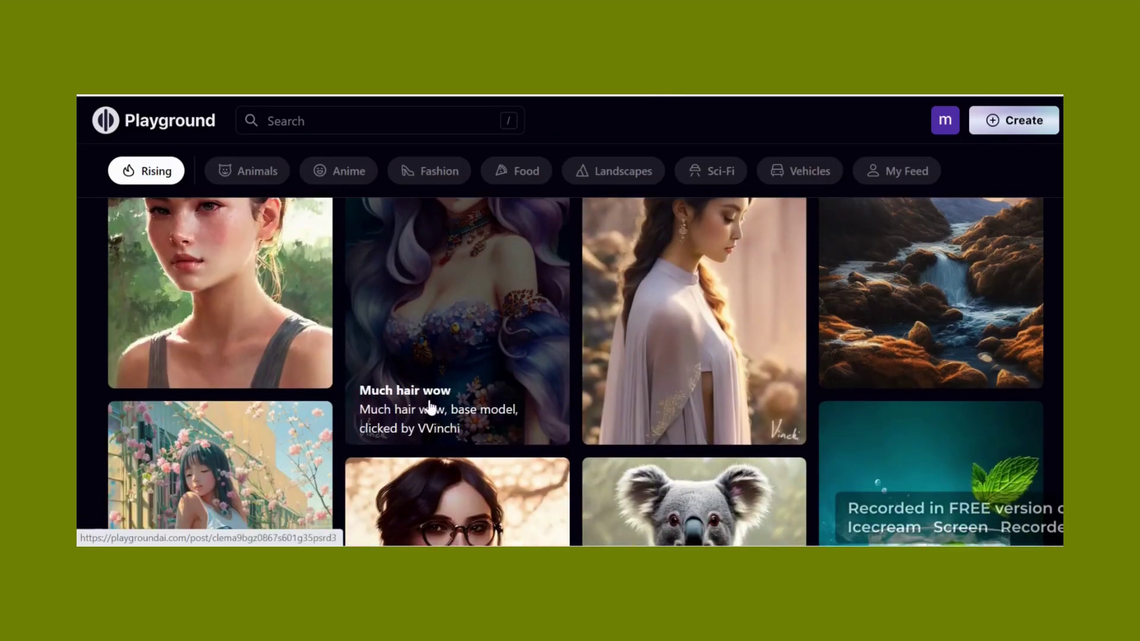
pyautogui.scroll(1, 478, 414)
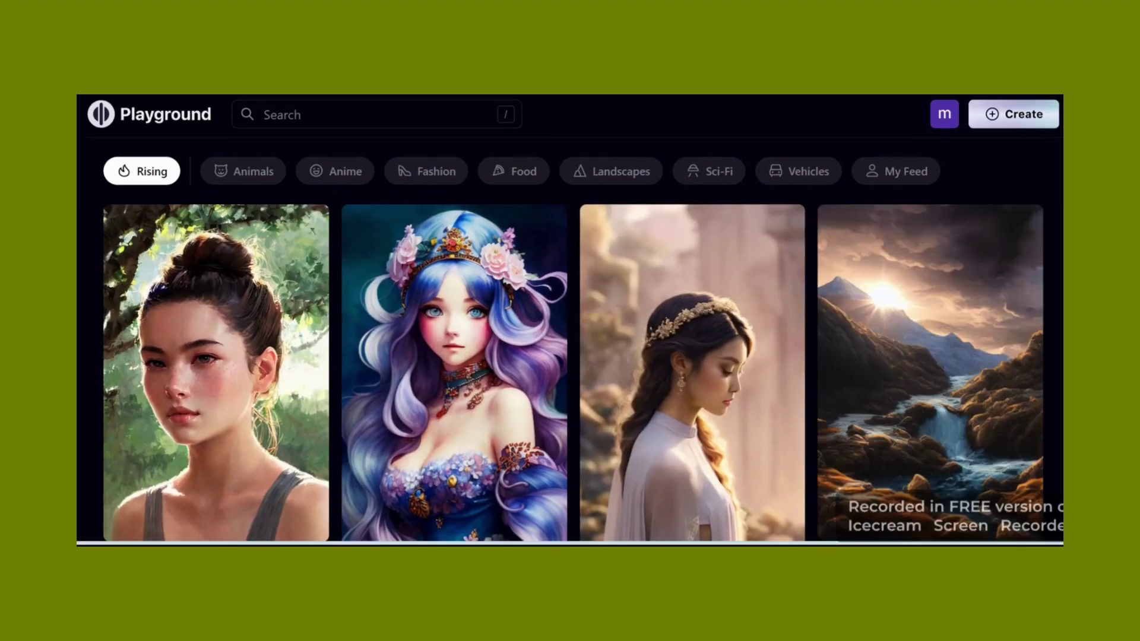
pyautogui.scroll(-1, 198, 389)
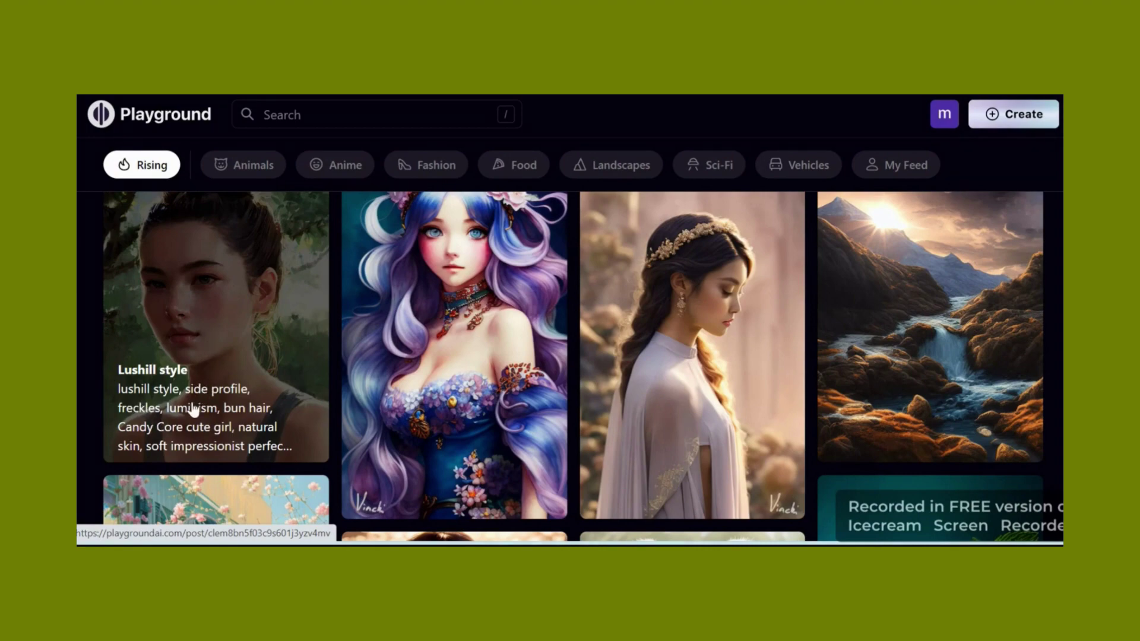
# Open the "Lushill style" portrait and examine its prompt, removed-from-image terms and generation settings
pyautogui.click(213, 369)
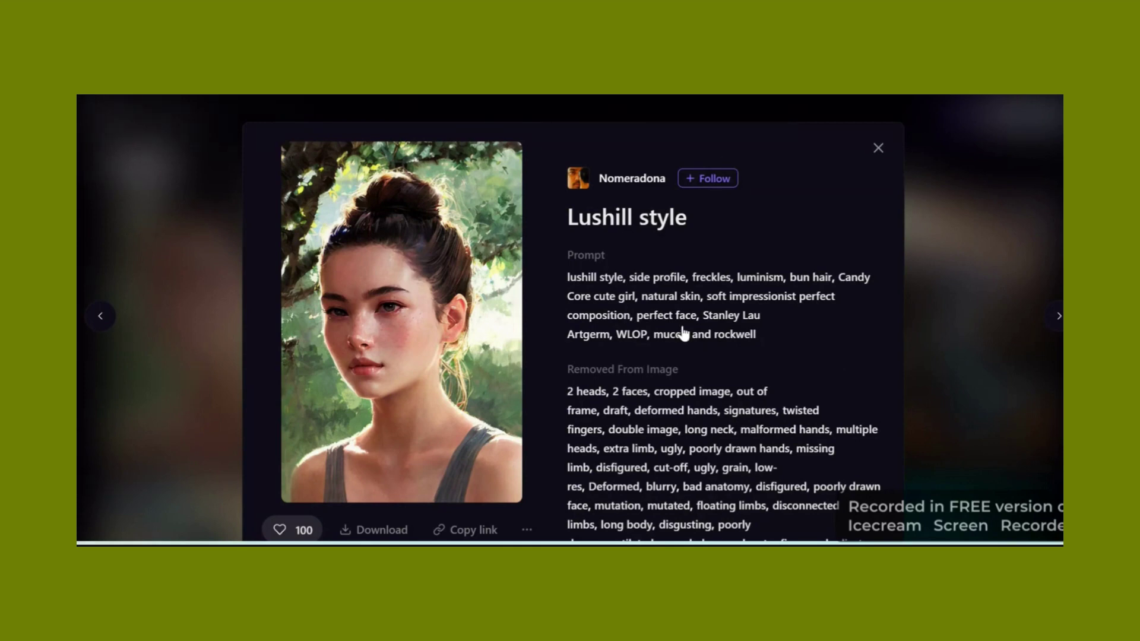
pyautogui.scroll(-4, 684, 334)
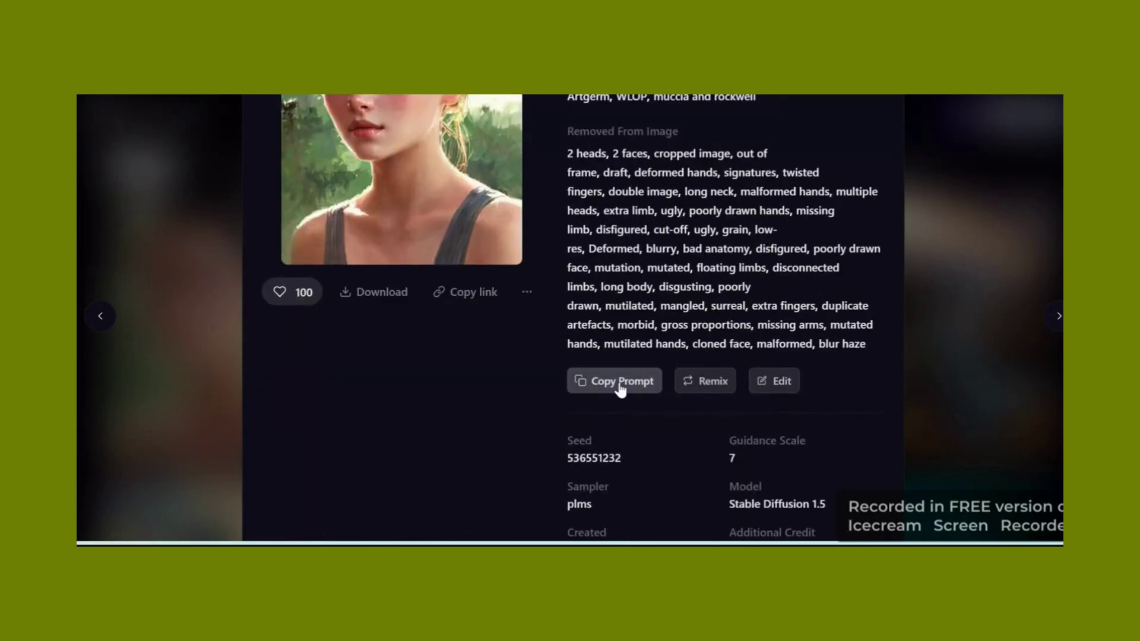
pyautogui.scroll(-3, 658, 294)
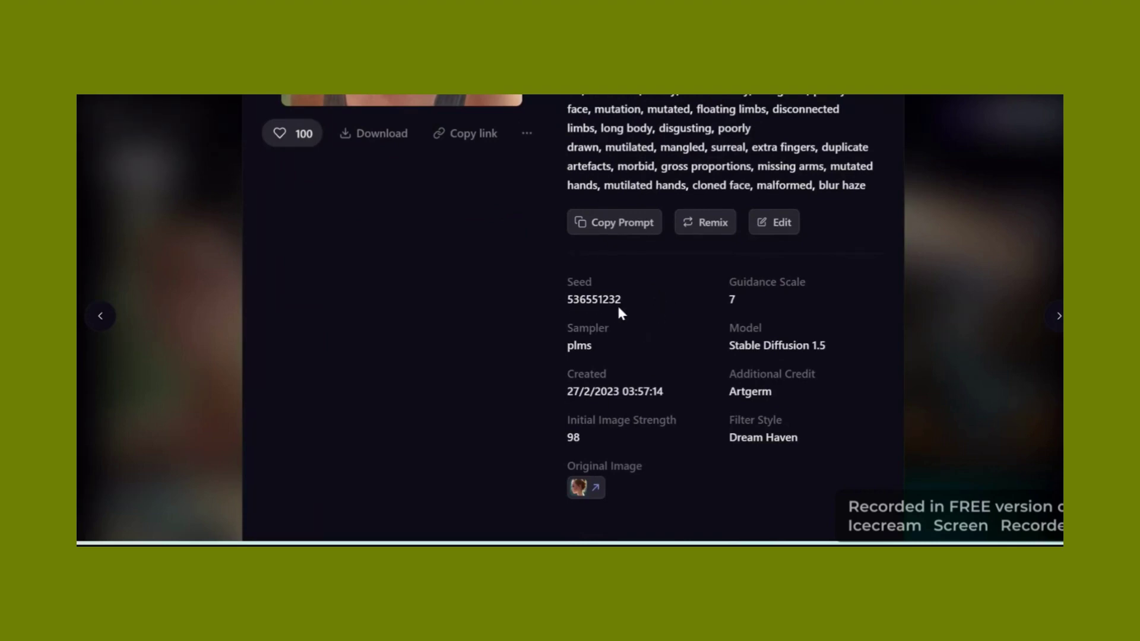
pyautogui.scroll(3, 617, 304)
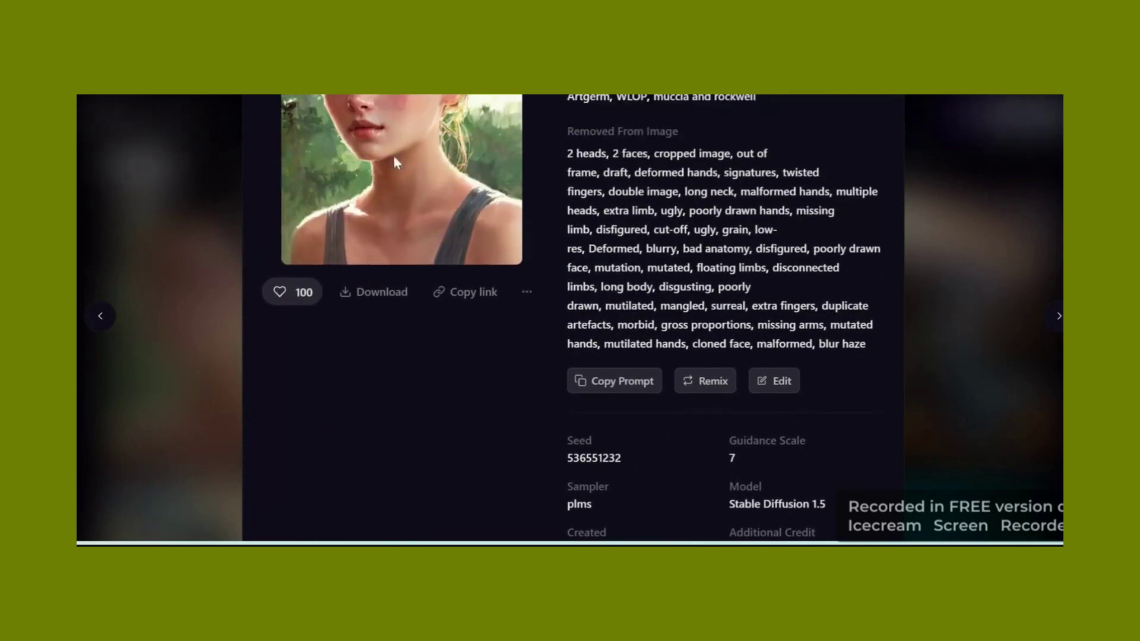
# Review the "Lushill style" portrait's remaining generation settings, its prompt, removed-from-image terms and the available copy, remix and edit options
pyautogui.scroll(-2, 525, 253)
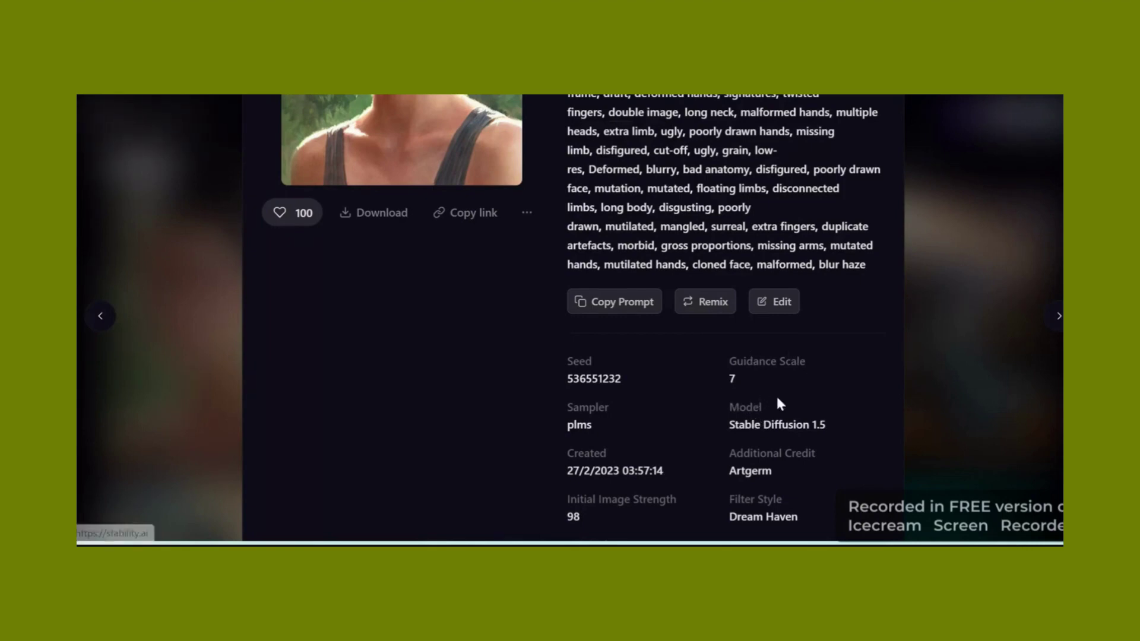
pyautogui.scroll(5, 808, 445)
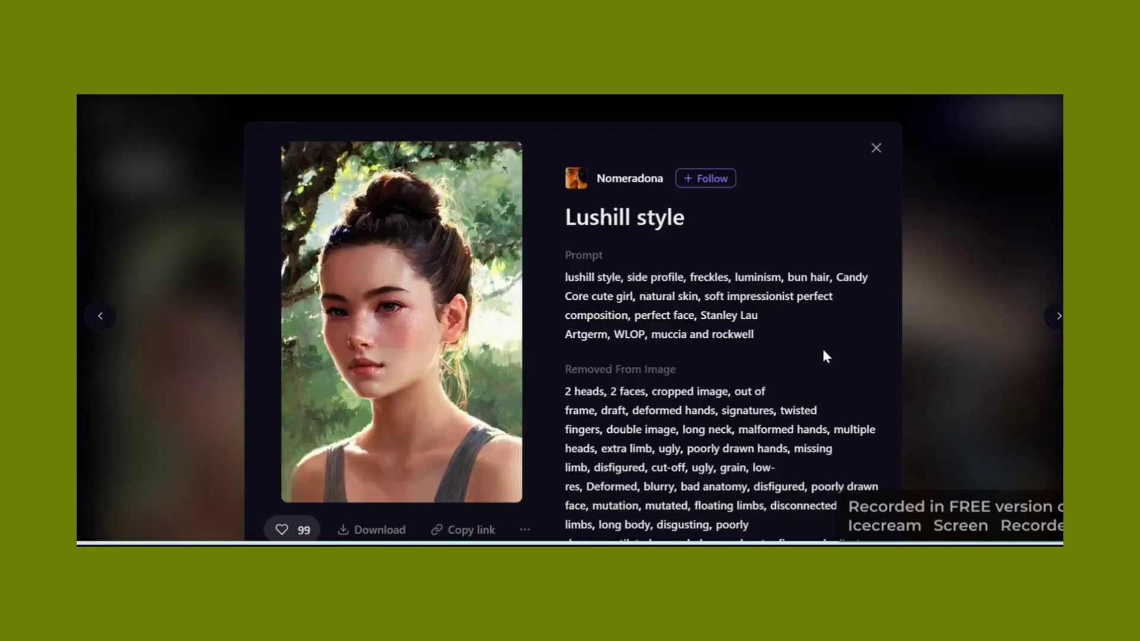
pyautogui.scroll(-5, 822, 351)
pyautogui.moveTo(819, 305); pyautogui.dragTo(611, 326)
pyautogui.click(763, 385)
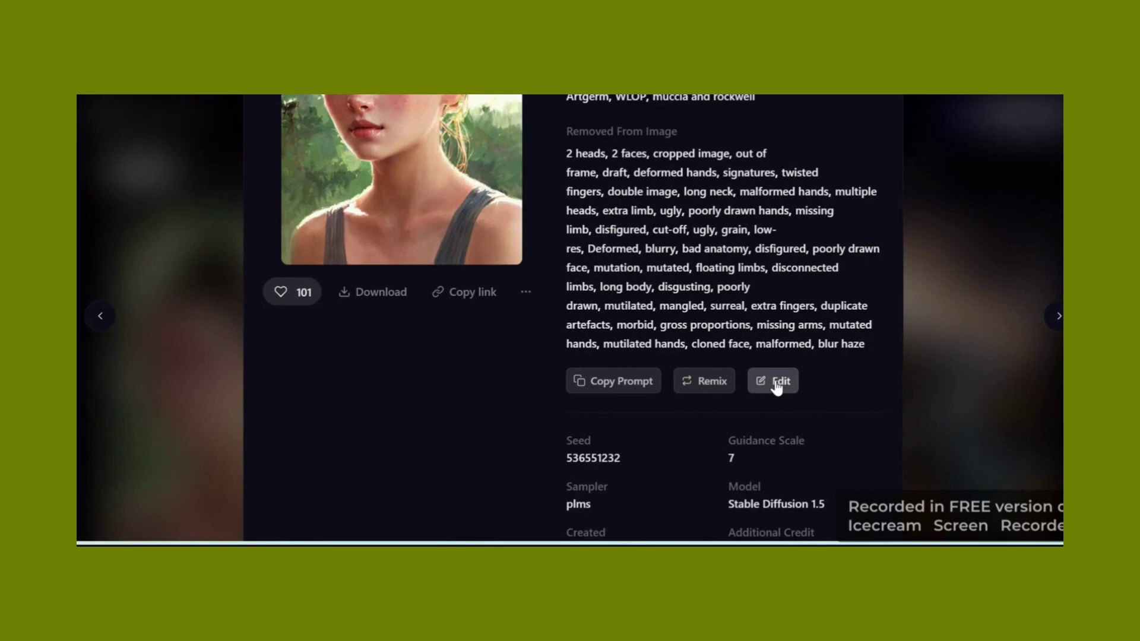
pyautogui.doubleClick(628, 305)
pyautogui.click(628, 305)
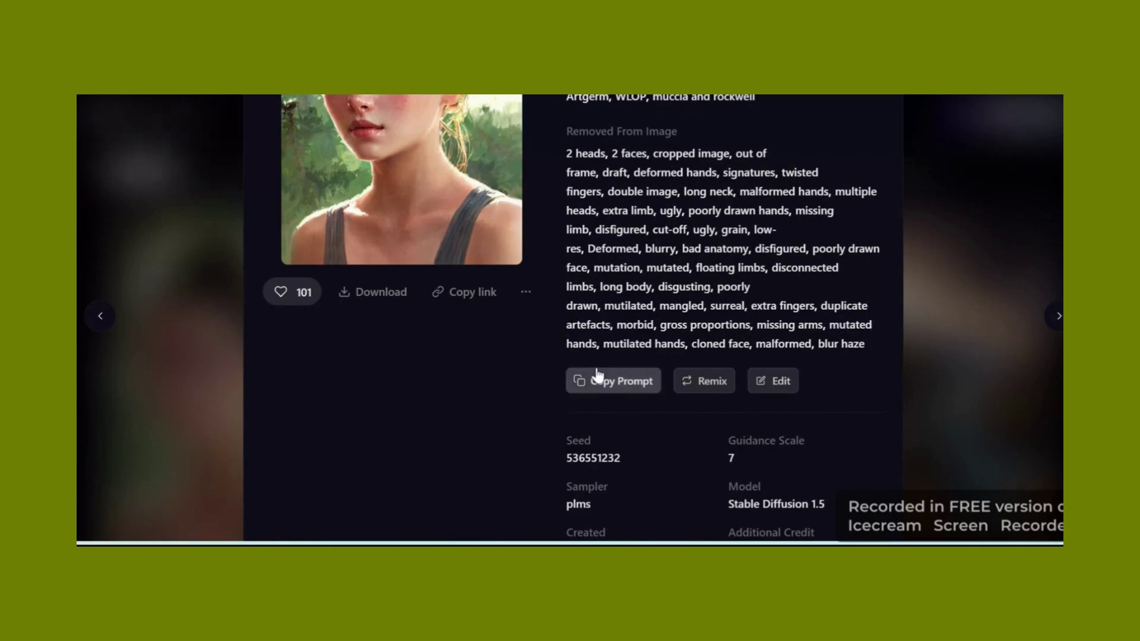
# Open the "Lushill style" portrait for editing, check the instruction settings and the editing guide, and cancel the edit
pyautogui.click(781, 385)
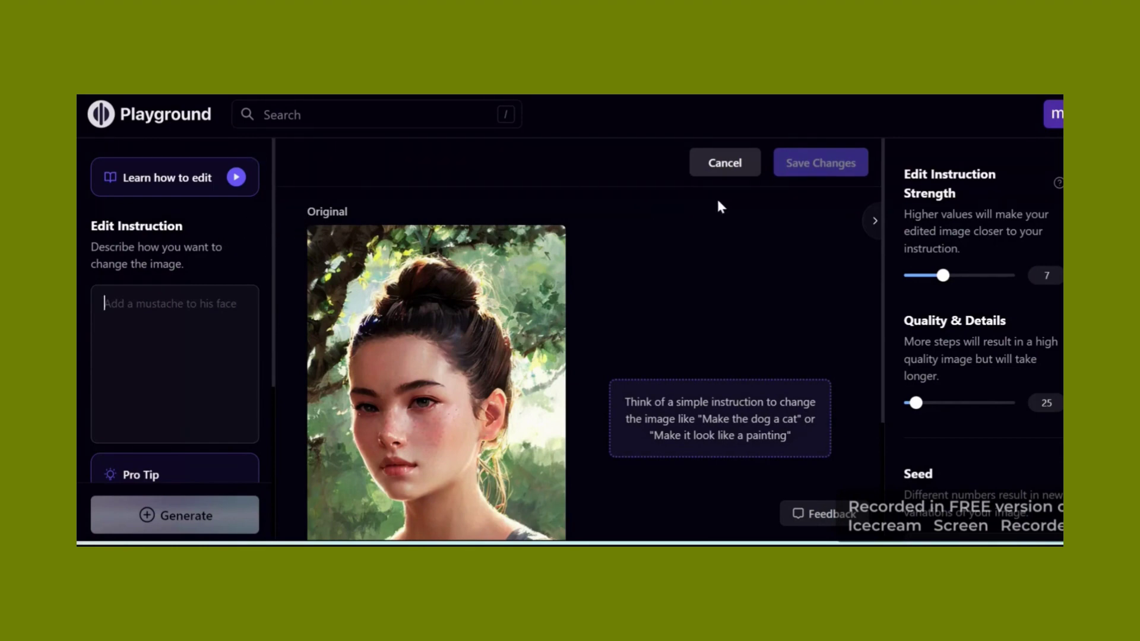
pyautogui.moveTo(511, 263)
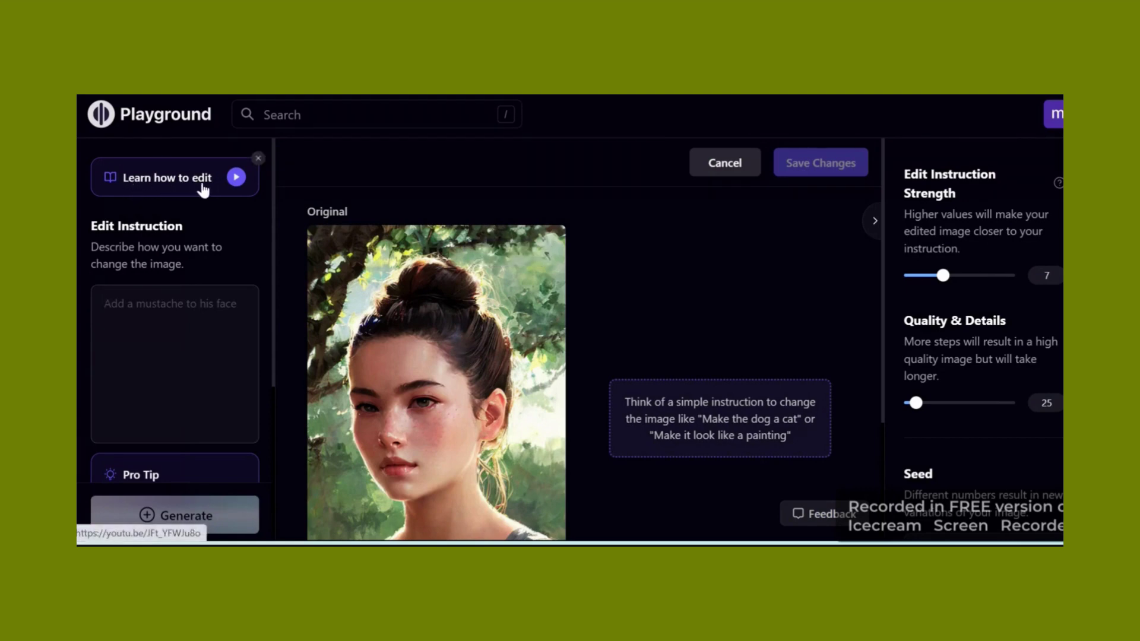
pyautogui.click(235, 178)
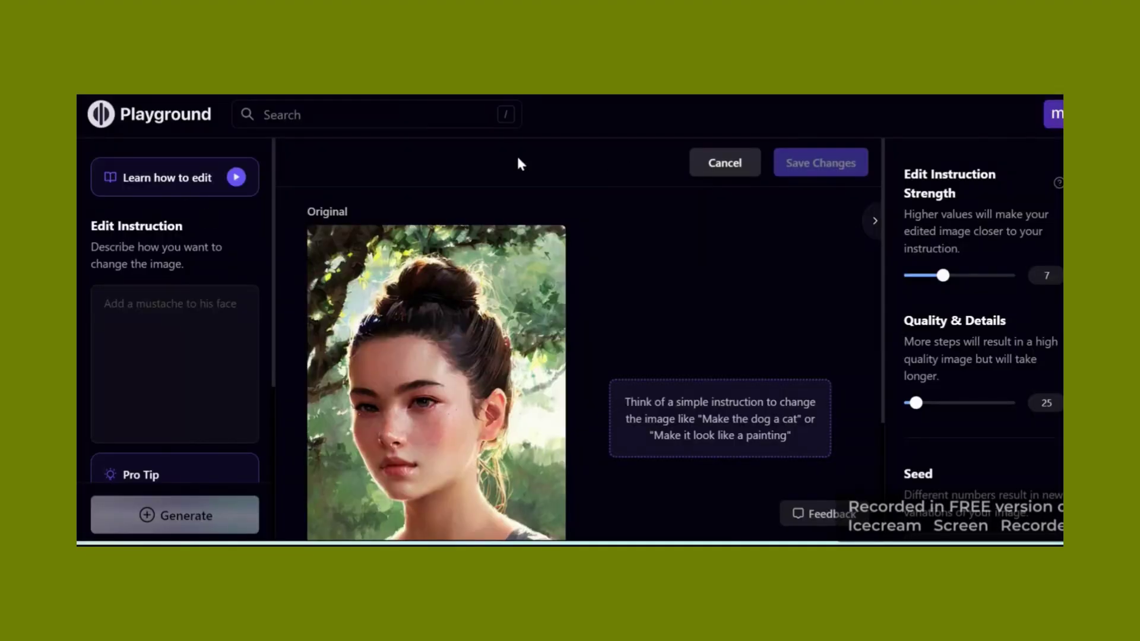
pyautogui.click(728, 166)
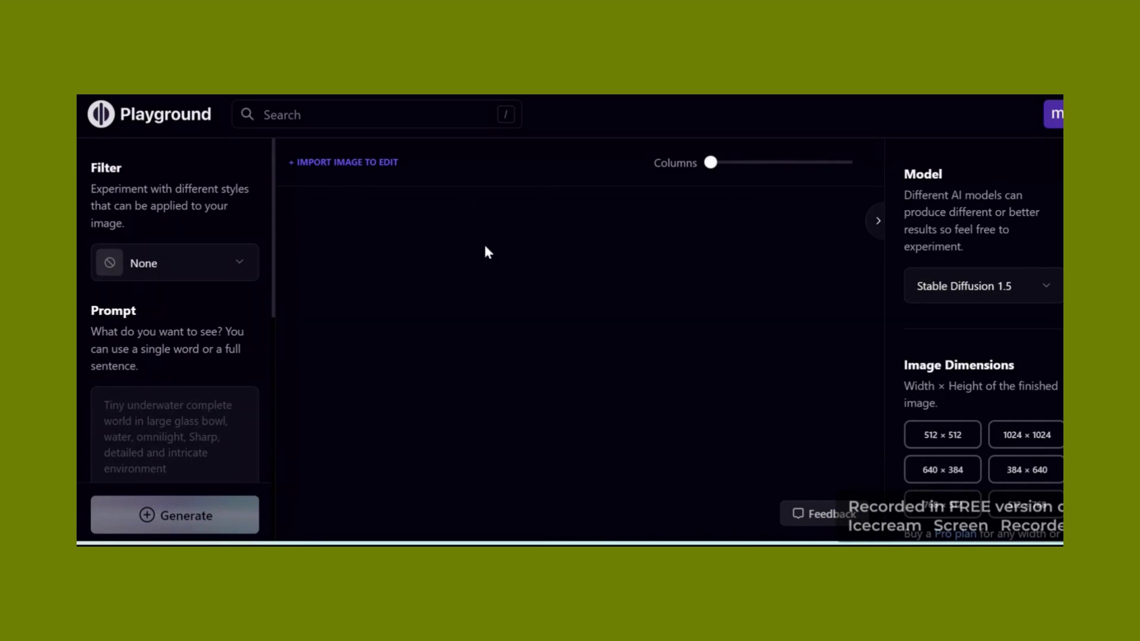
# Turn on Remove From Image and look over the Prompt and Filter settings of the blank creation workspace
pyautogui.scroll(-1, 169, 262)
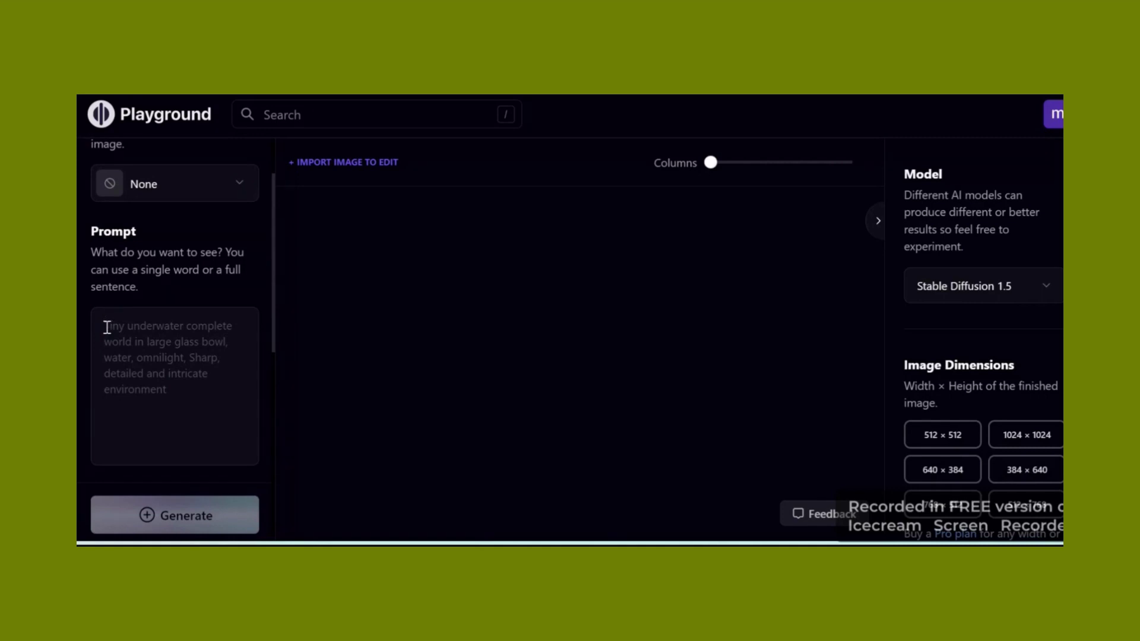
pyautogui.scroll(-1, 198, 362)
pyautogui.click(198, 362)
pyautogui.scroll(-1, 198, 362)
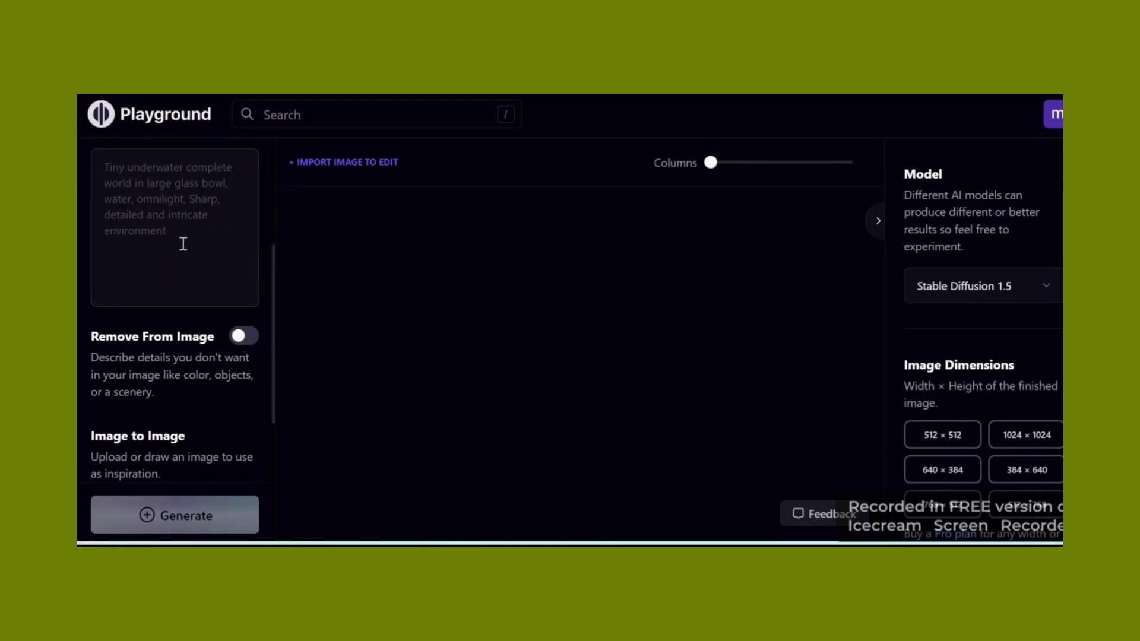
pyautogui.click(243, 337)
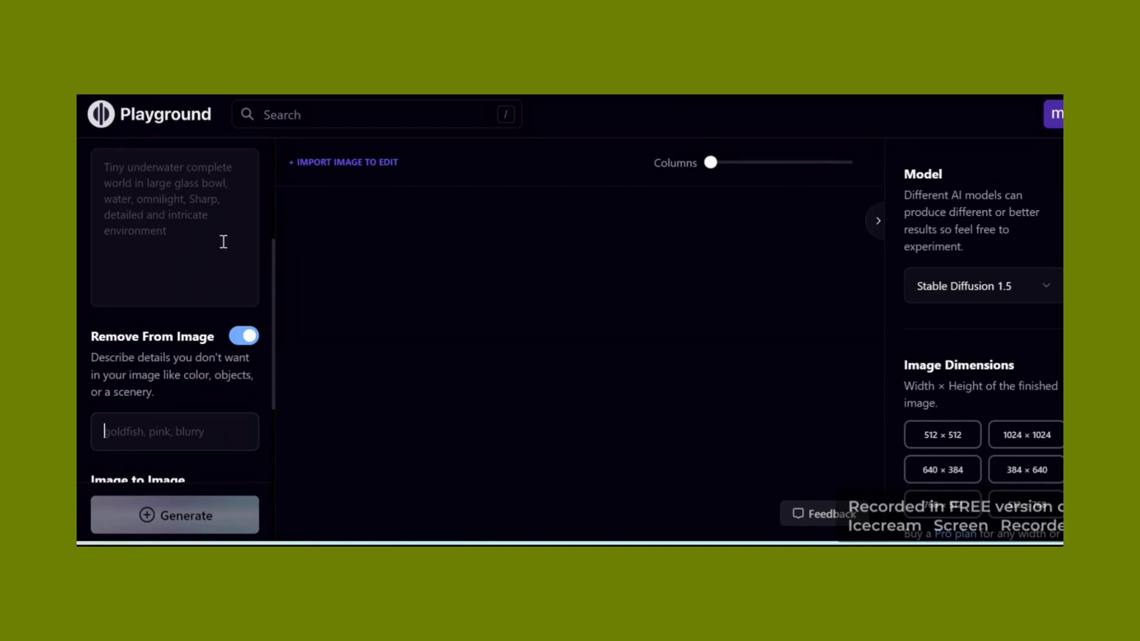
pyautogui.scroll(3, 160, 343)
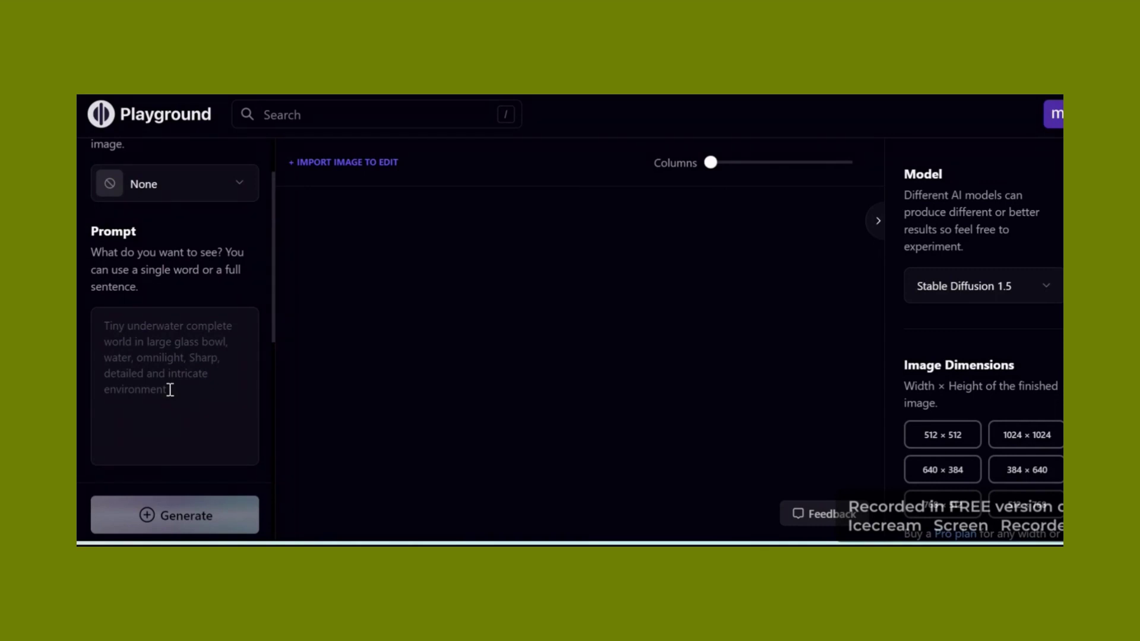
pyautogui.scroll(2, 170, 390)
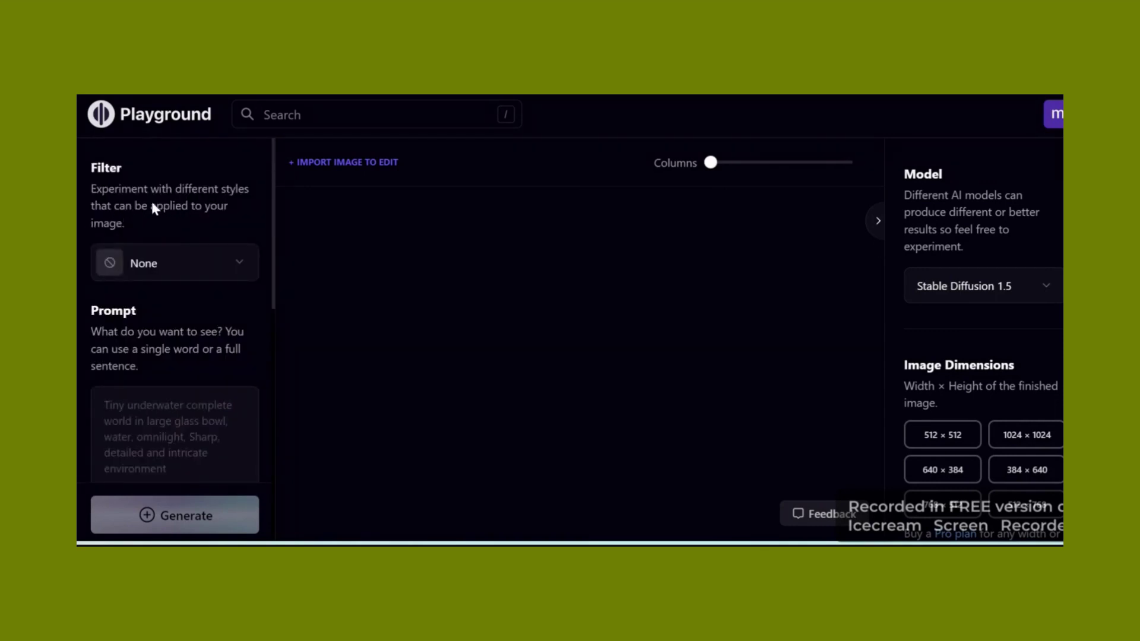
# Browse the available Filter styles from Colorpop down to Cinematic and Ominous escape
pyautogui.click(241, 264)
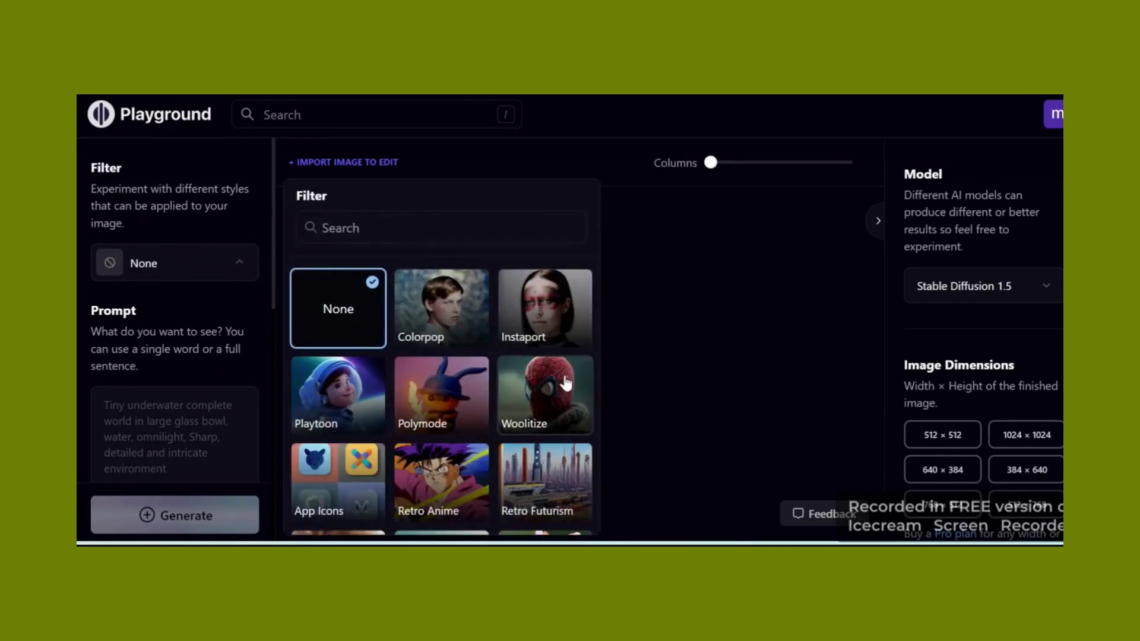
pyautogui.scroll(-5, 566, 383)
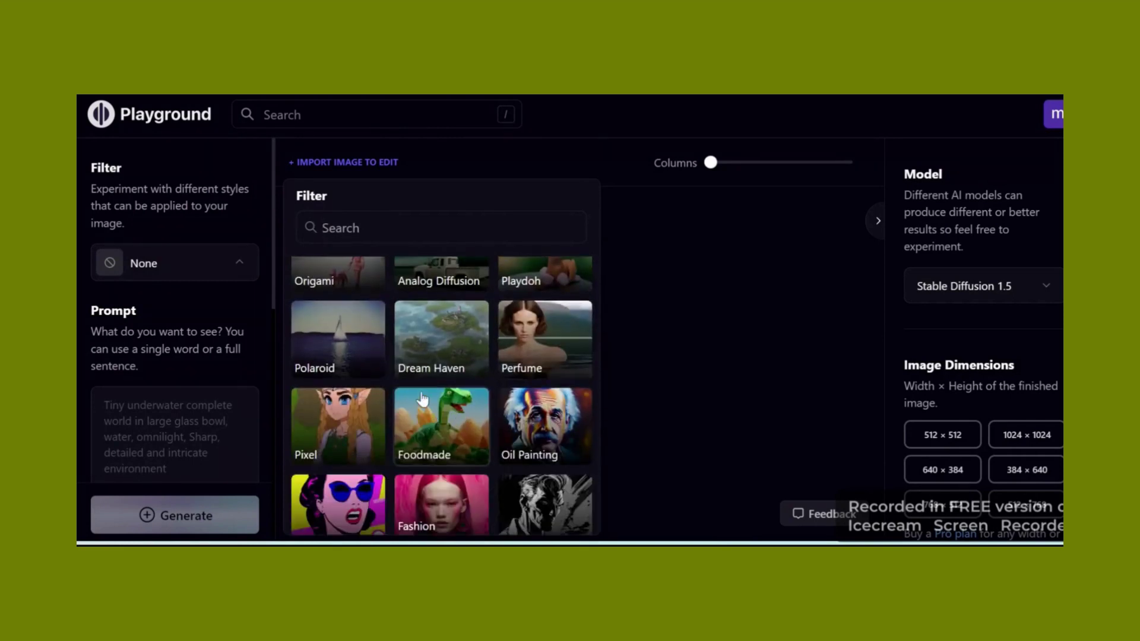
pyautogui.scroll(2, 422, 399)
pyautogui.scroll(-3, 555, 374)
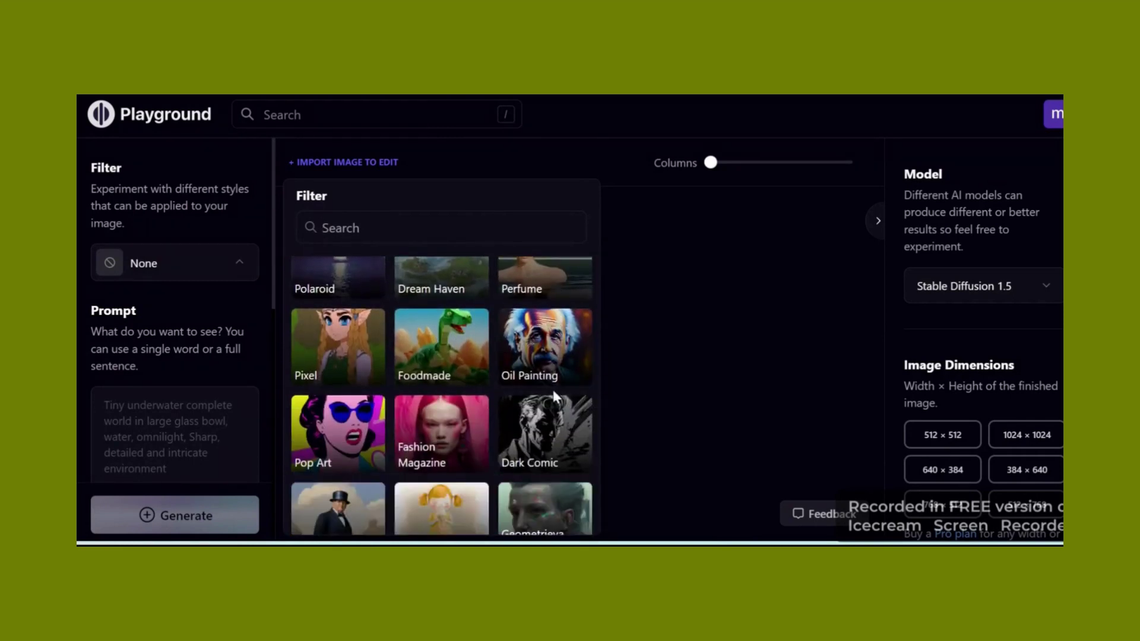
pyautogui.scroll(2, 554, 393)
pyautogui.scroll(-8, 552, 395)
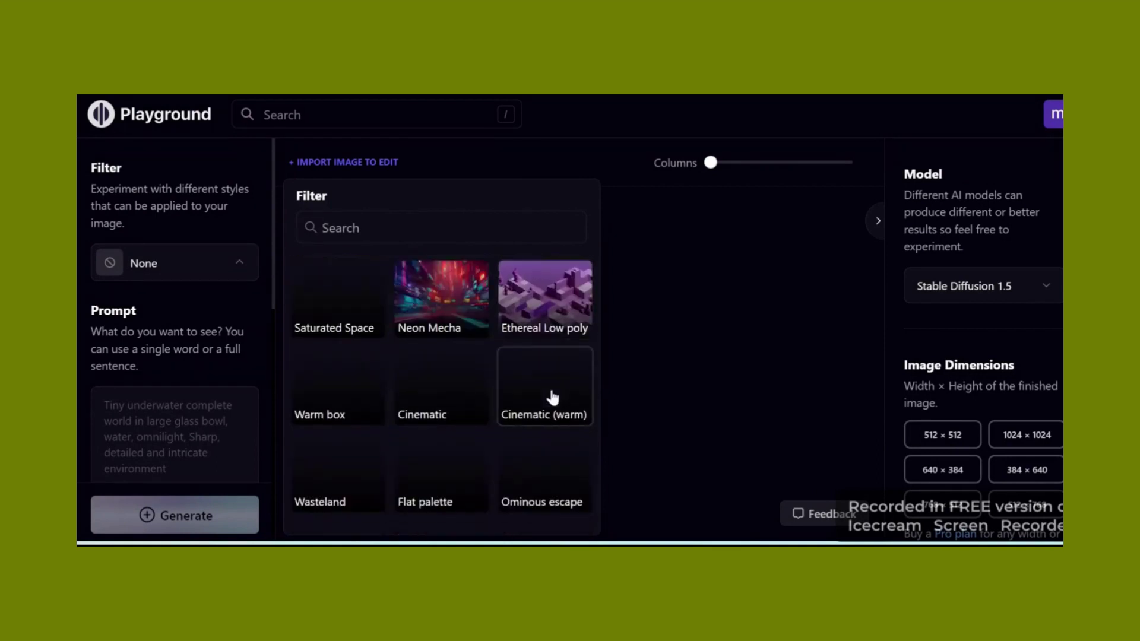
# Start a drawing for Image to Image and sketch a black freehand loop on the canvas
pyautogui.scroll(-5, 175, 332)
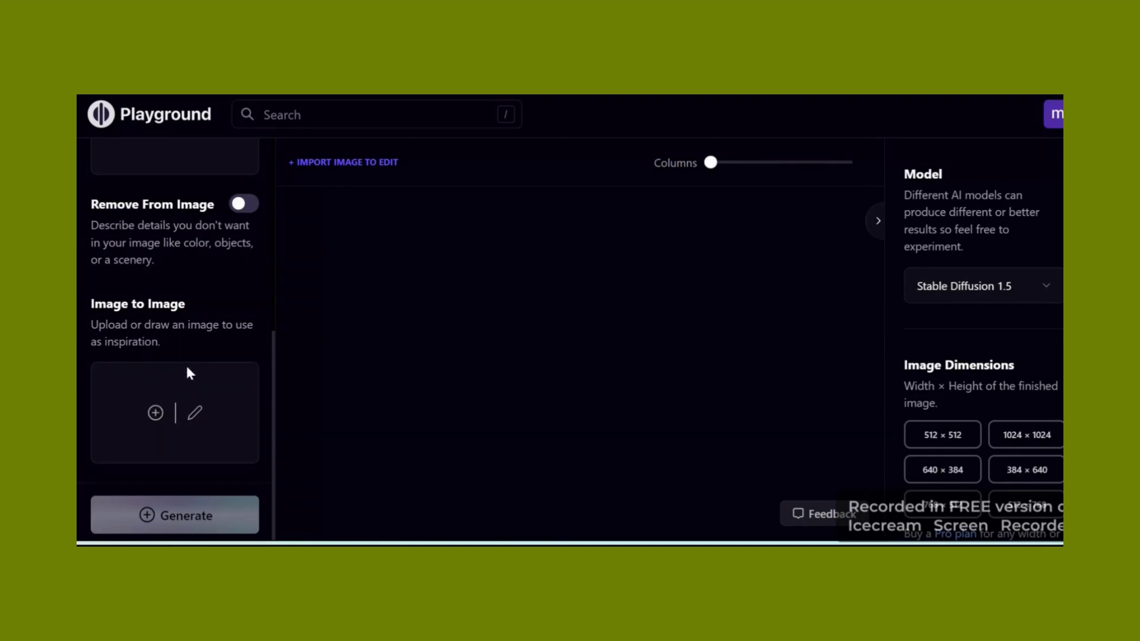
pyautogui.click(196, 414)
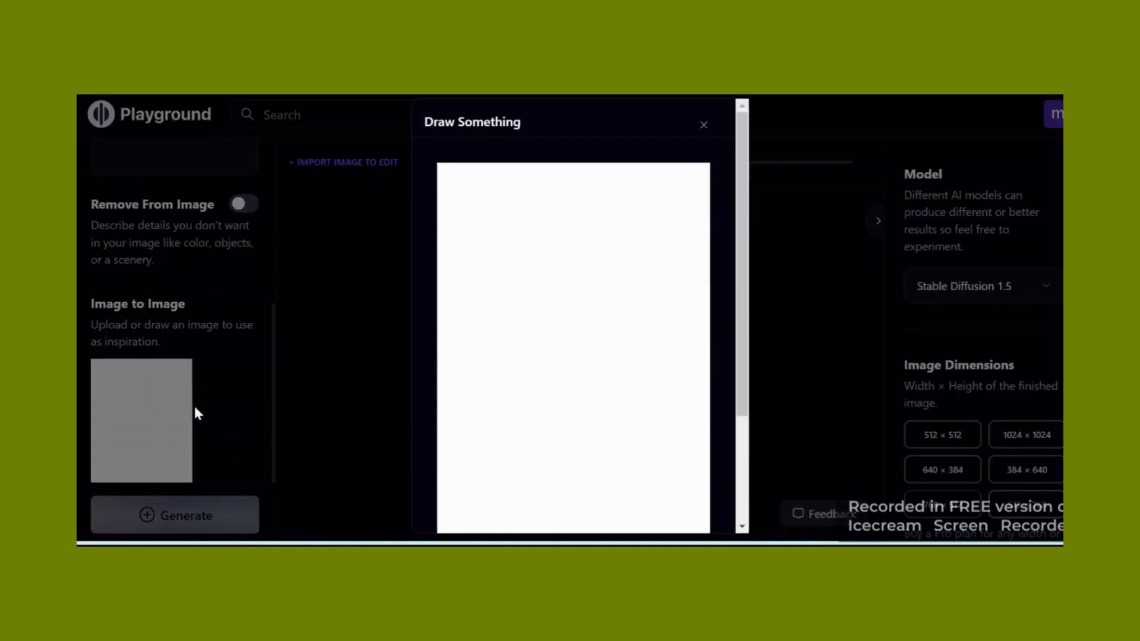
pyautogui.moveTo(509, 244)
pyautogui.mouseDown()
pyautogui.moveTo(591, 255)
pyautogui.moveTo(643, 287)
pyautogui.moveTo(655, 389)
pyautogui.moveTo(565, 438)
pyautogui.moveTo(488, 346)
pyautogui.moveTo(502, 273)
pyautogui.moveTo(519, 251)
pyautogui.mouseUp()
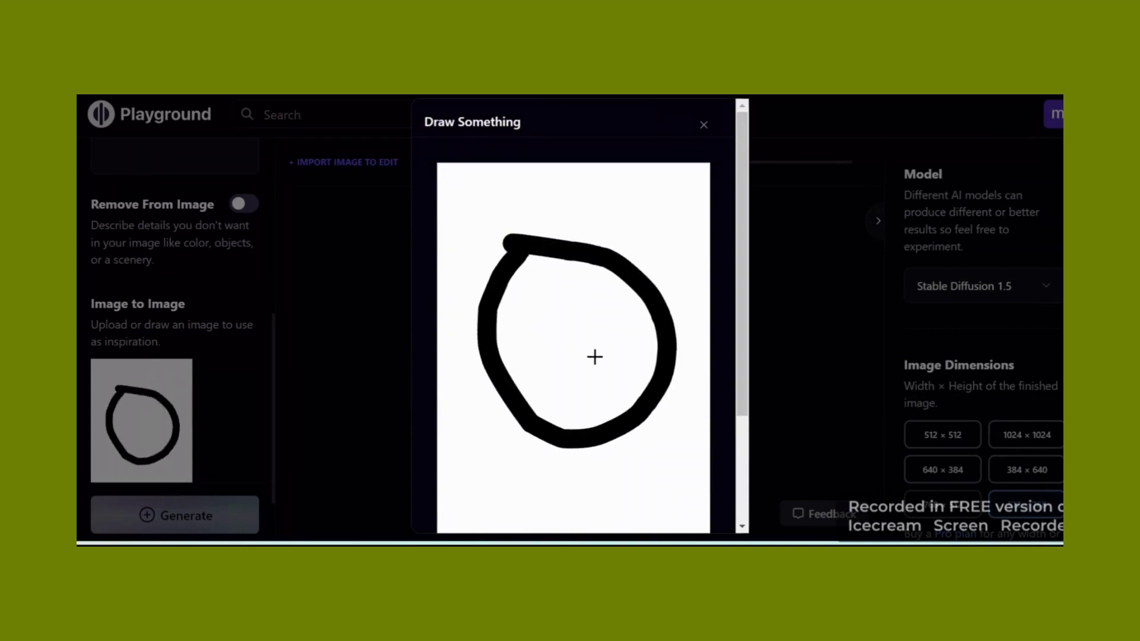
pyautogui.scroll(-3, 594, 356)
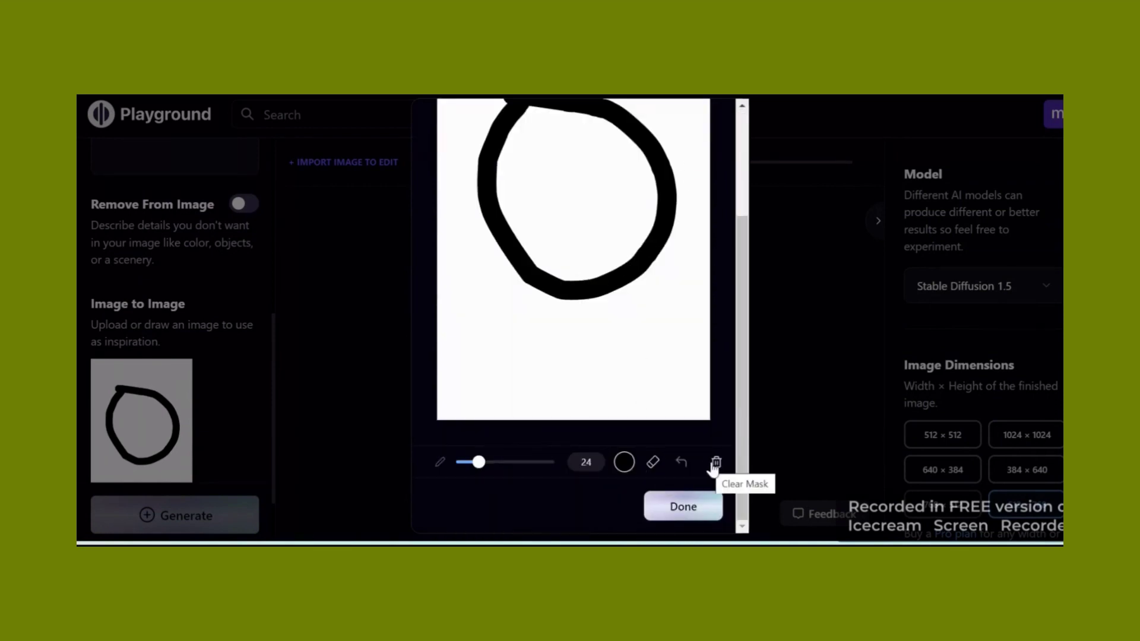
# Set the drawing's brush size to 37 and its stroke colour to blue, RGB 30, 54, 174
pyautogui.moveTo(480, 466)
pyautogui.mouseDown()
pyautogui.moveTo(507, 465)
pyautogui.moveTo(493, 467)
pyautogui.mouseUp()
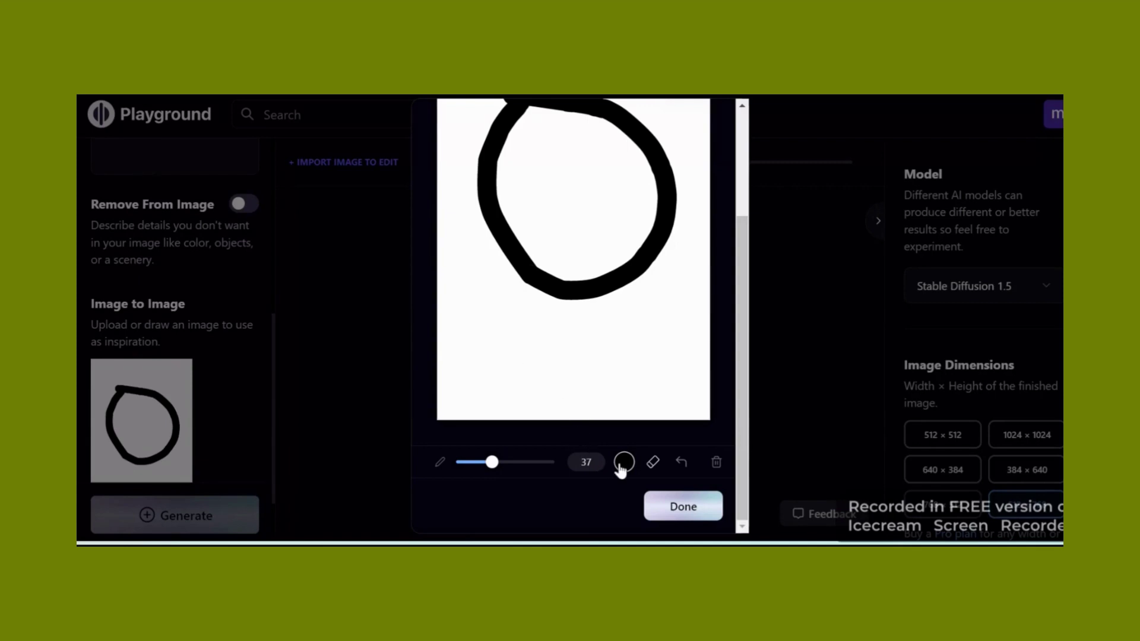
pyautogui.click(623, 463)
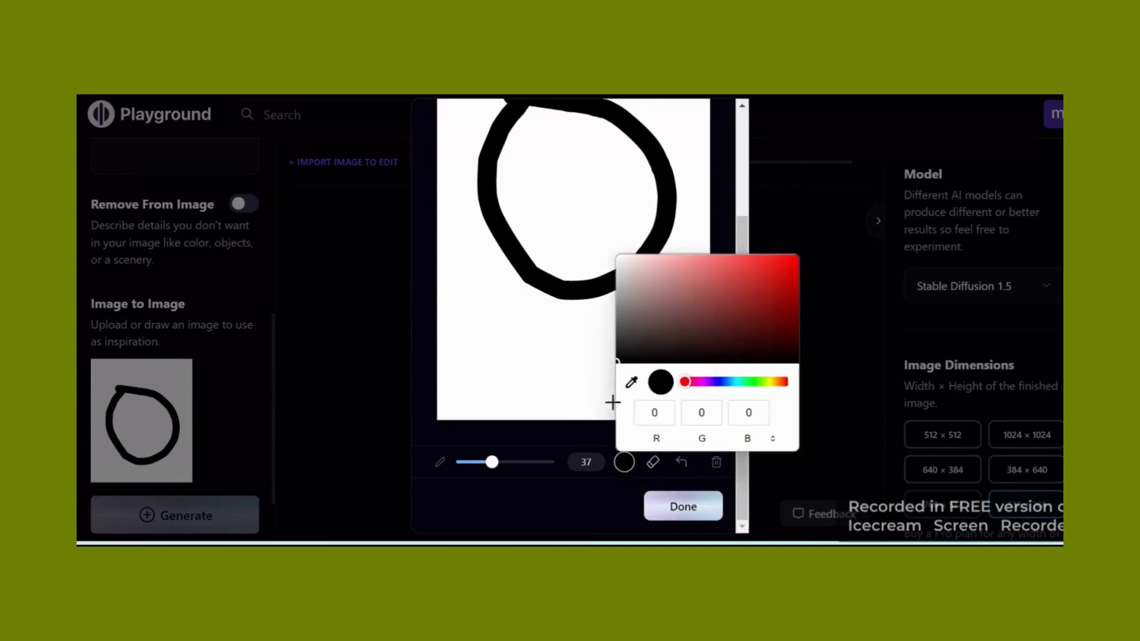
pyautogui.moveTo(691, 383); pyautogui.dragTo(723, 383)
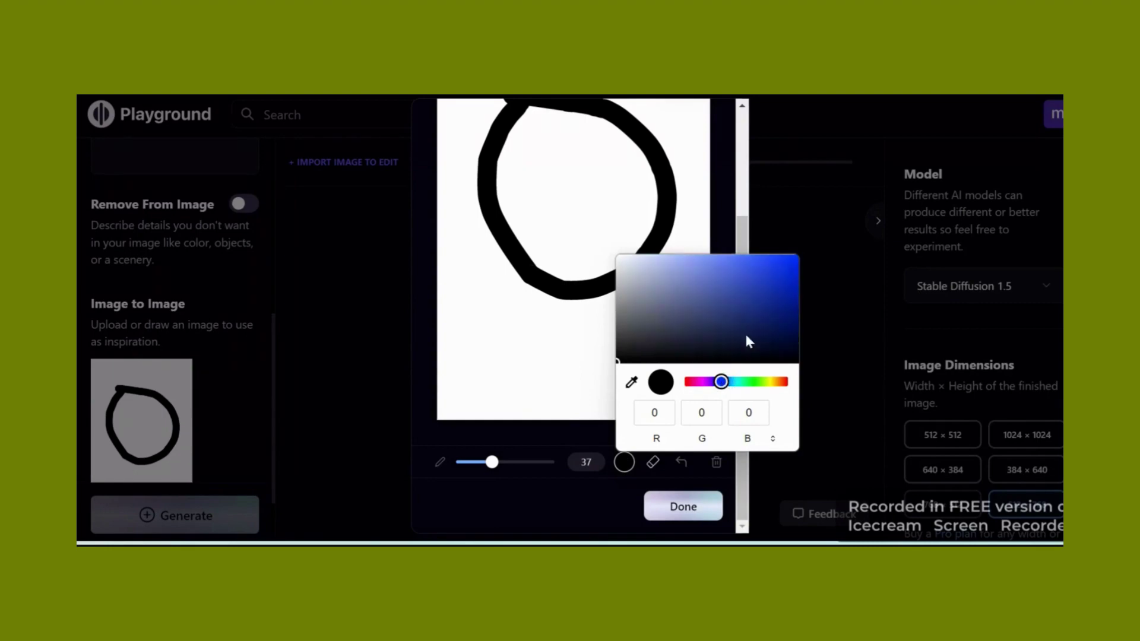
pyautogui.click(765, 290)
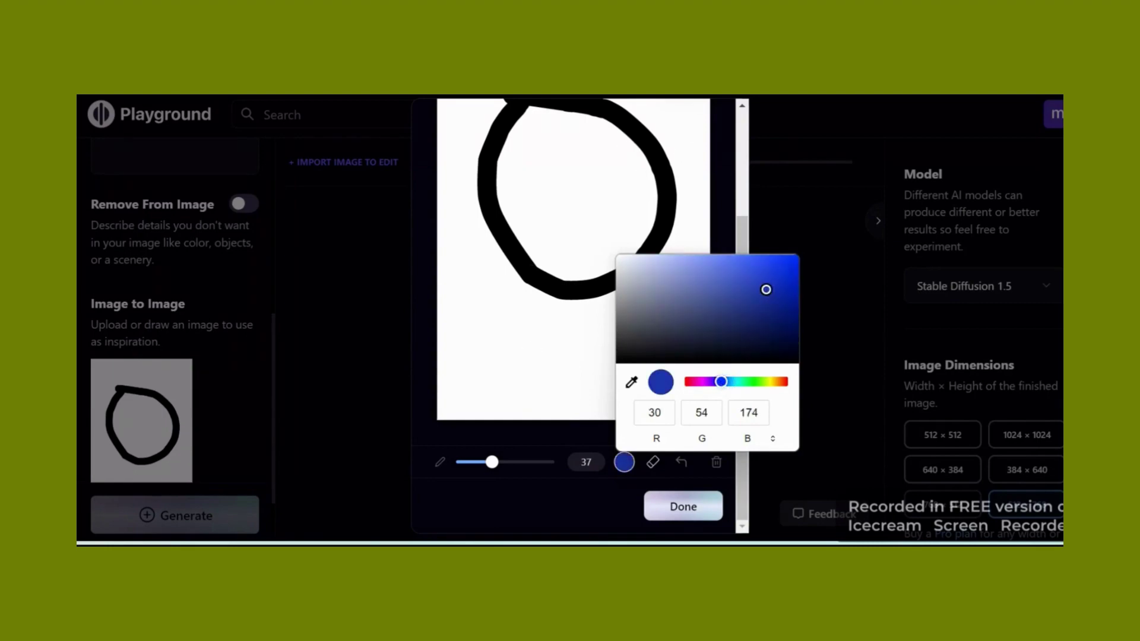
pyautogui.click(737, 409)
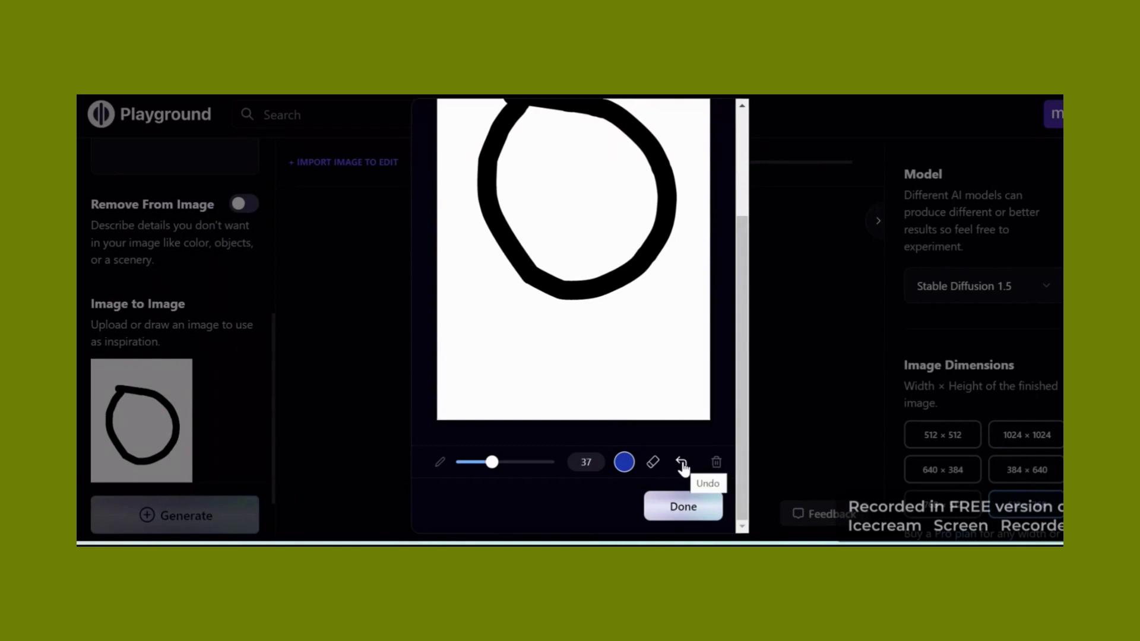
# Undo the black loop and draw a large blue freehand loop in its place
pyautogui.click(683, 464)
pyautogui.click(683, 467)
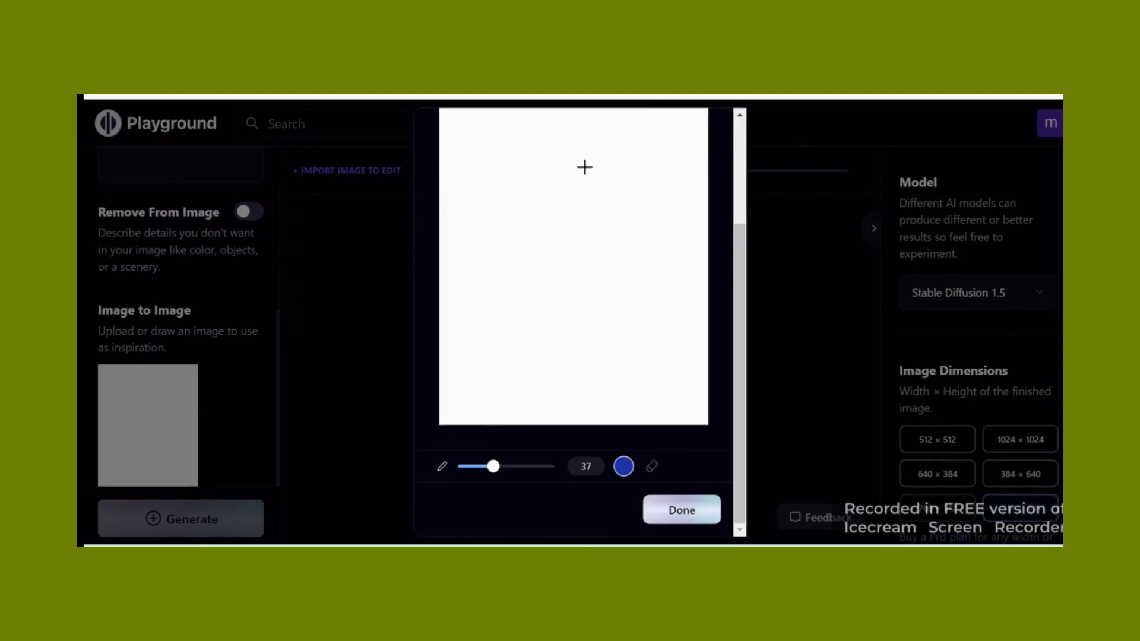
pyautogui.moveTo(571, 158)
pyautogui.mouseDown()
pyautogui.moveTo(498, 163)
pyautogui.moveTo(470, 245)
pyautogui.moveTo(539, 343)
pyautogui.moveTo(649, 348)
pyautogui.moveTo(671, 269)
pyautogui.moveTo(652, 200)
pyautogui.moveTo(626, 170)
pyautogui.moveTo(545, 164)
pyautogui.mouseUp()
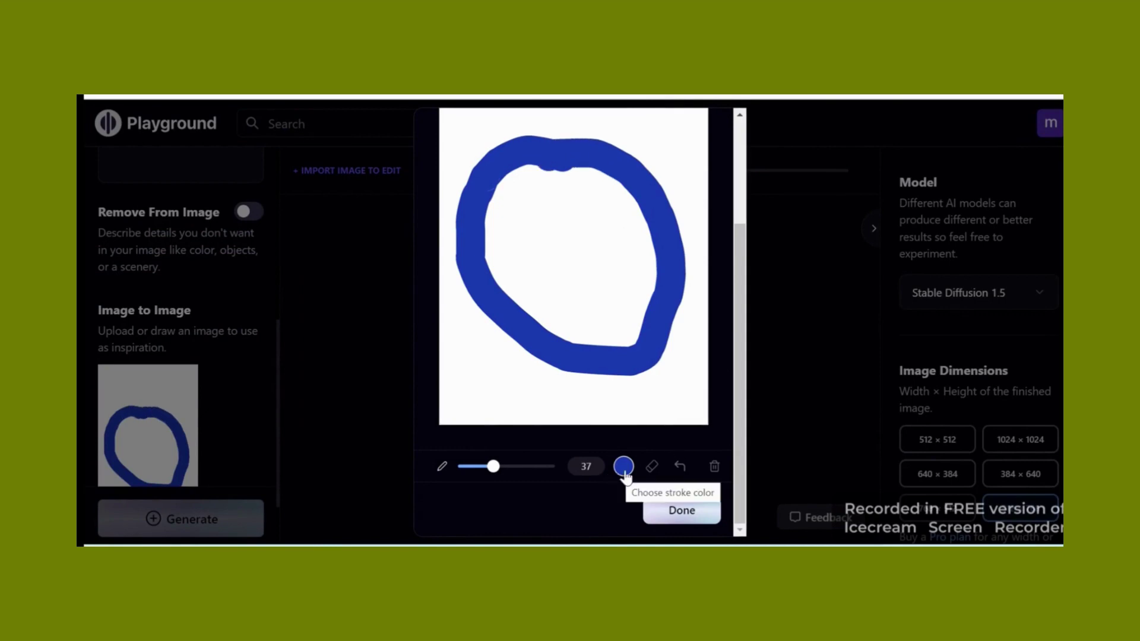
# Erase the lower part of the blue loop and finish the drawing
pyautogui.click(651, 466)
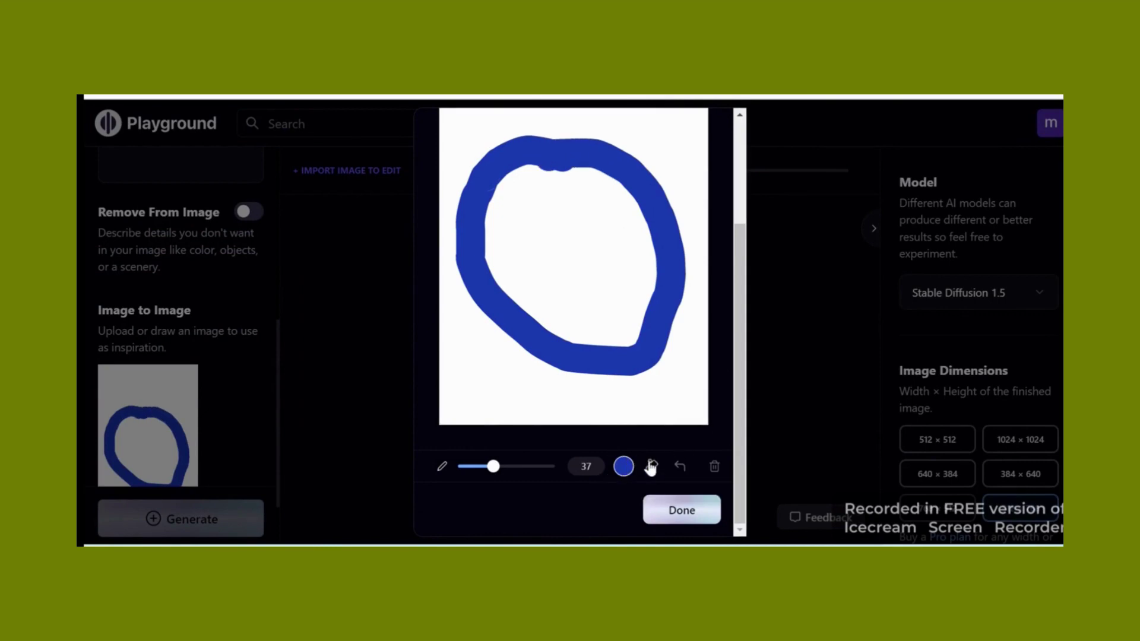
pyautogui.moveTo(654, 332)
pyautogui.mouseDown()
pyautogui.moveTo(660, 355)
pyautogui.moveTo(621, 361)
pyautogui.moveTo(617, 374)
pyautogui.moveTo(588, 367)
pyautogui.moveTo(598, 360)
pyautogui.moveTo(576, 353)
pyautogui.mouseUp()
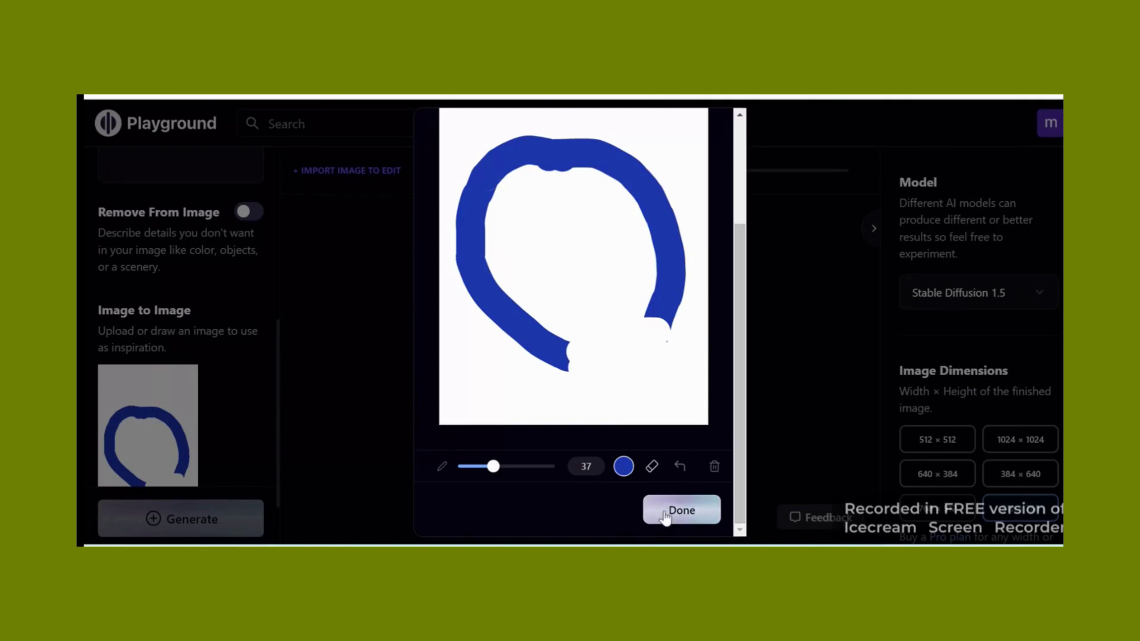
pyautogui.click(664, 516)
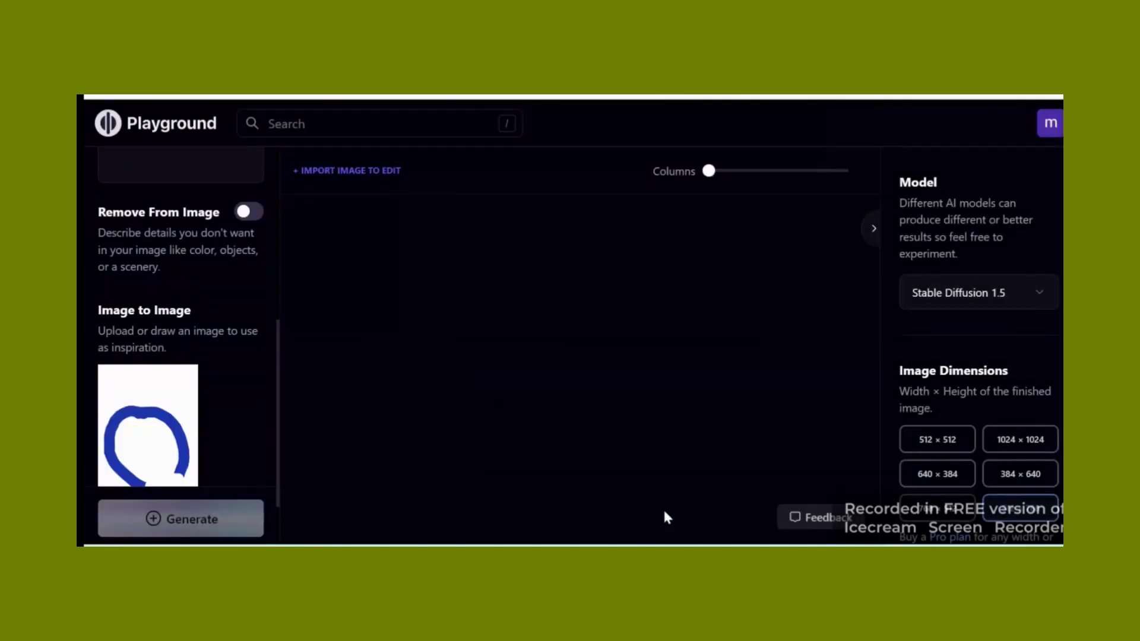
# Delete the finished drawing from Image to Image
pyautogui.scroll(-1, 201, 280)
pyautogui.moveTo(182, 309)
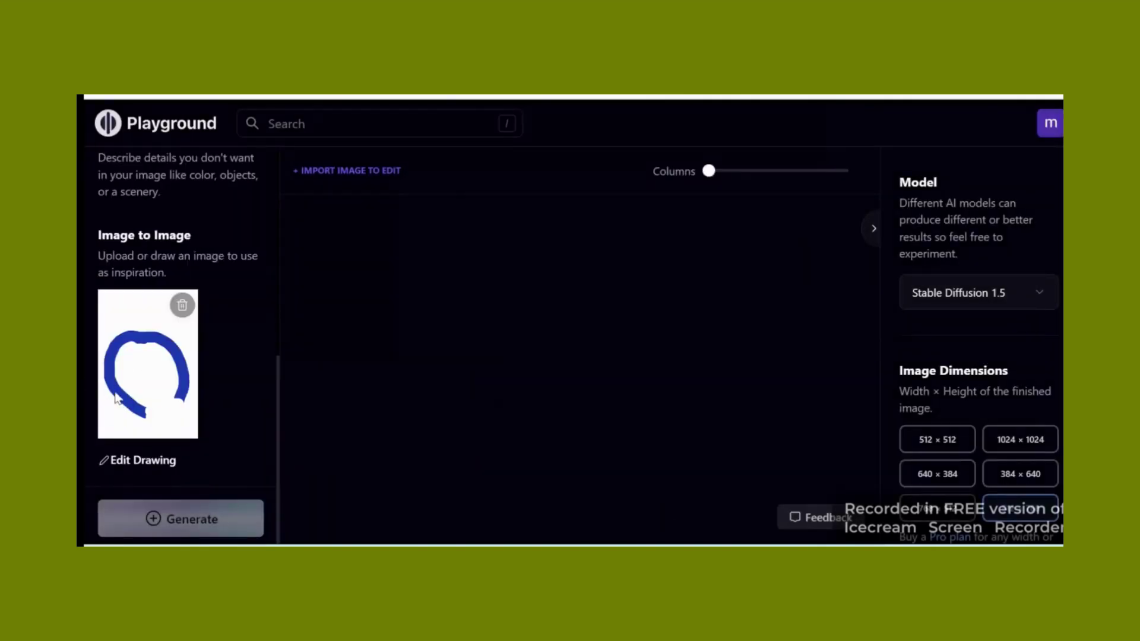
pyautogui.click(181, 307)
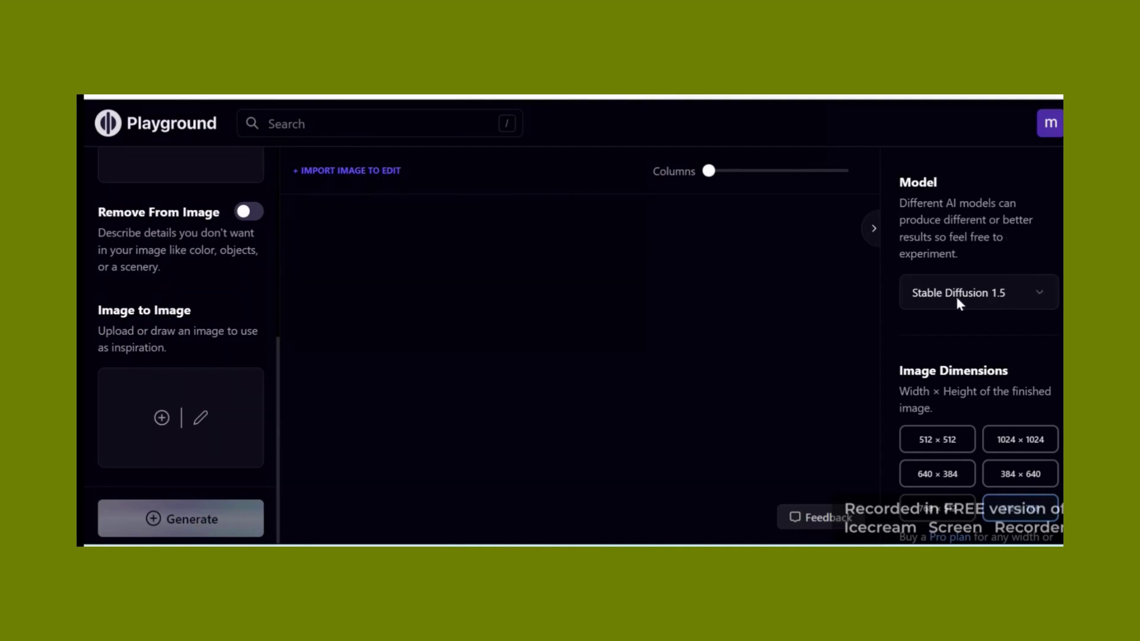
# Review the available AI models in the model list, keeping Stable Diffusion 1.5 selected
pyautogui.click(1029, 292)
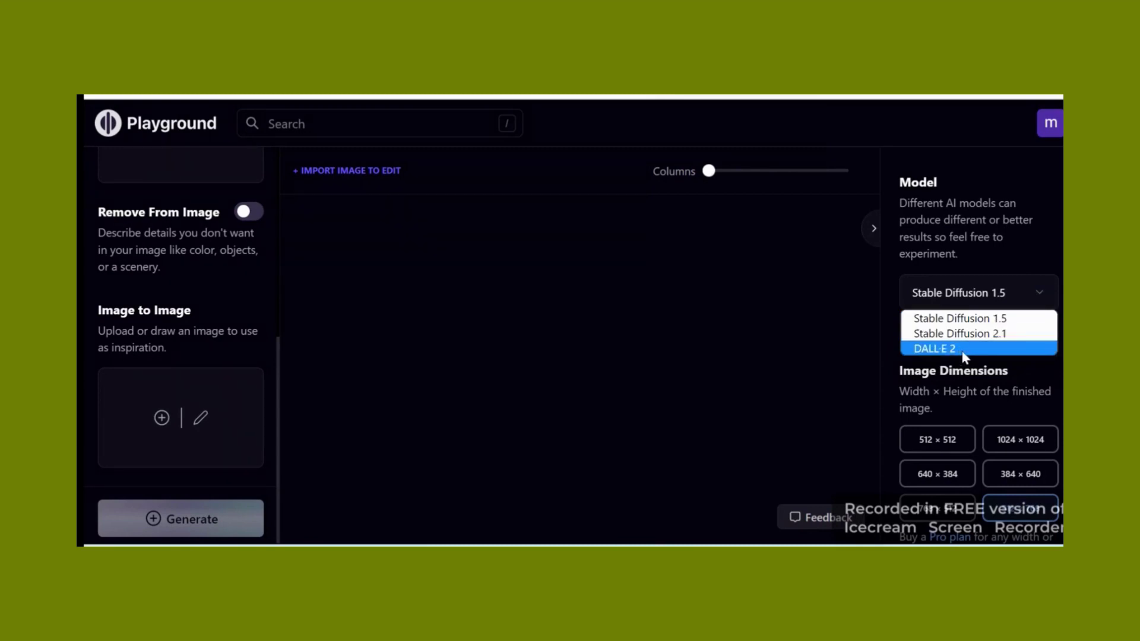
pyautogui.click(974, 238)
pyautogui.click(1038, 291)
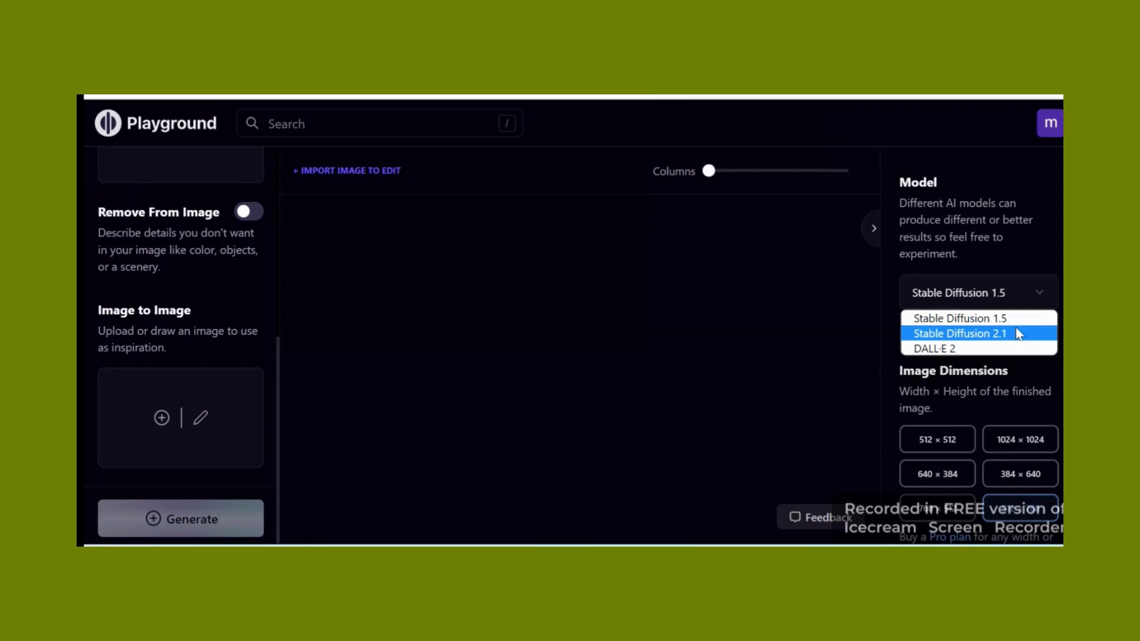
pyautogui.click(973, 318)
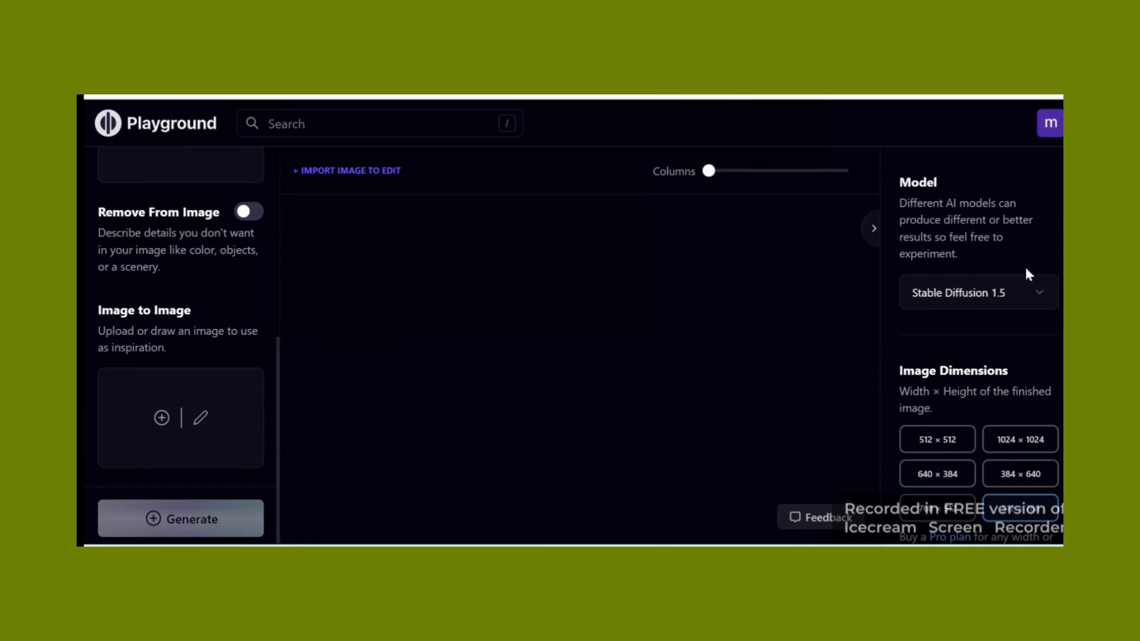
pyautogui.click(1043, 300)
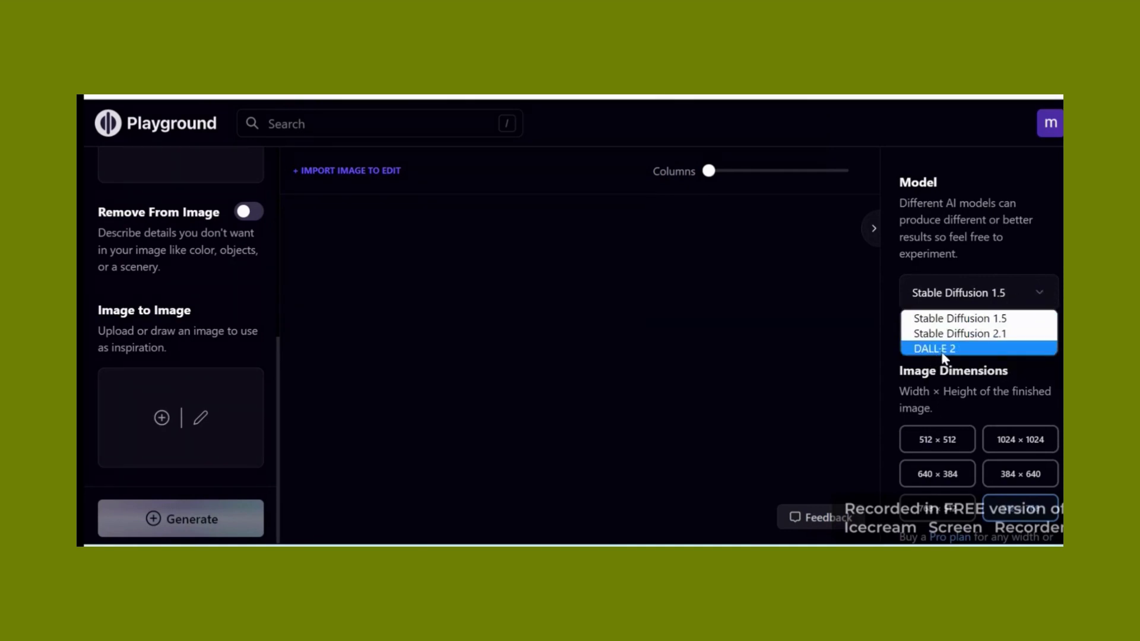
pyautogui.click(1021, 387)
# Set the Prompt Guidance to 15
pyautogui.scroll(-1, 1036, 332)
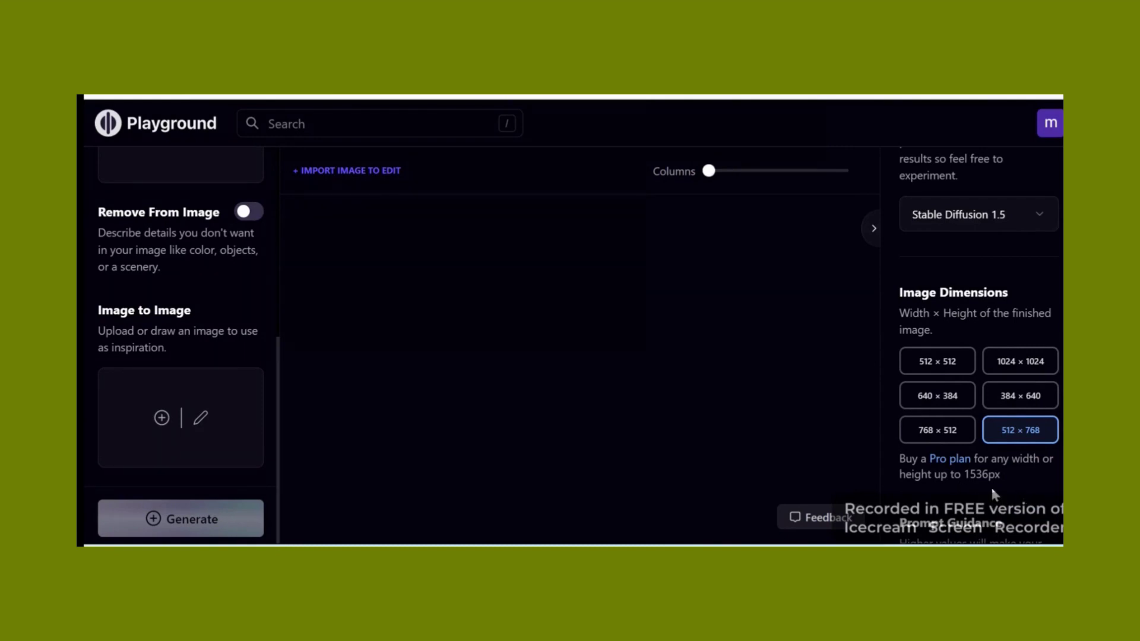
pyautogui.scroll(-3, 964, 469)
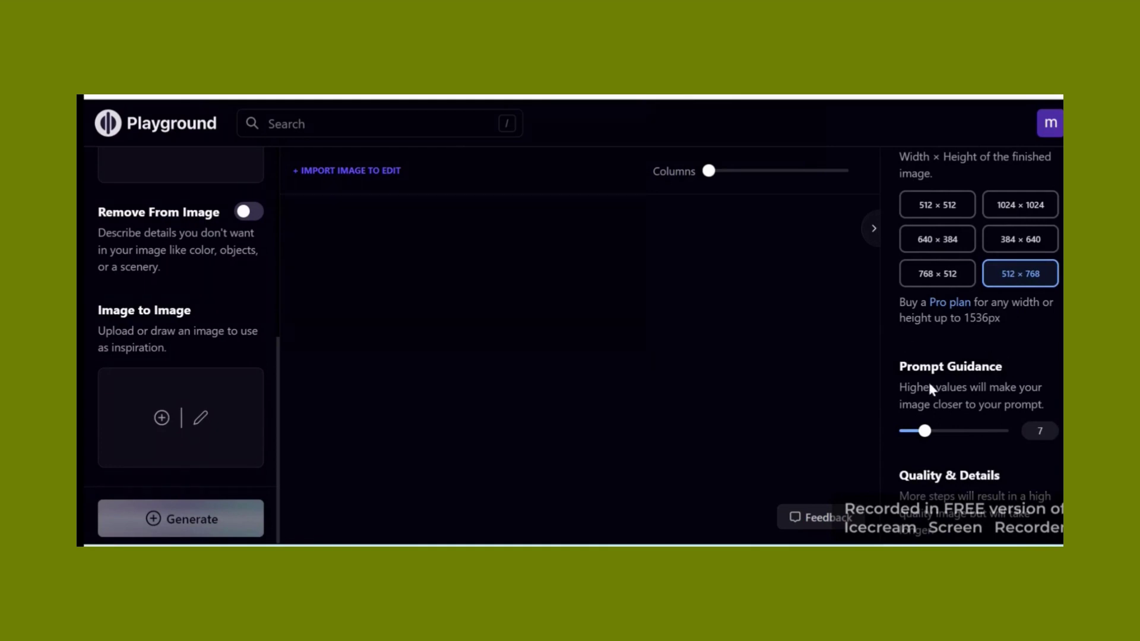
pyautogui.moveTo(924, 430)
pyautogui.mouseDown()
pyautogui.moveTo(964, 432)
pyautogui.moveTo(933, 436)
pyautogui.mouseUp()
pyautogui.moveTo(932, 431); pyautogui.dragTo(955, 433)
# Set Quality & Details to 150
pyautogui.scroll(-3, 954, 380)
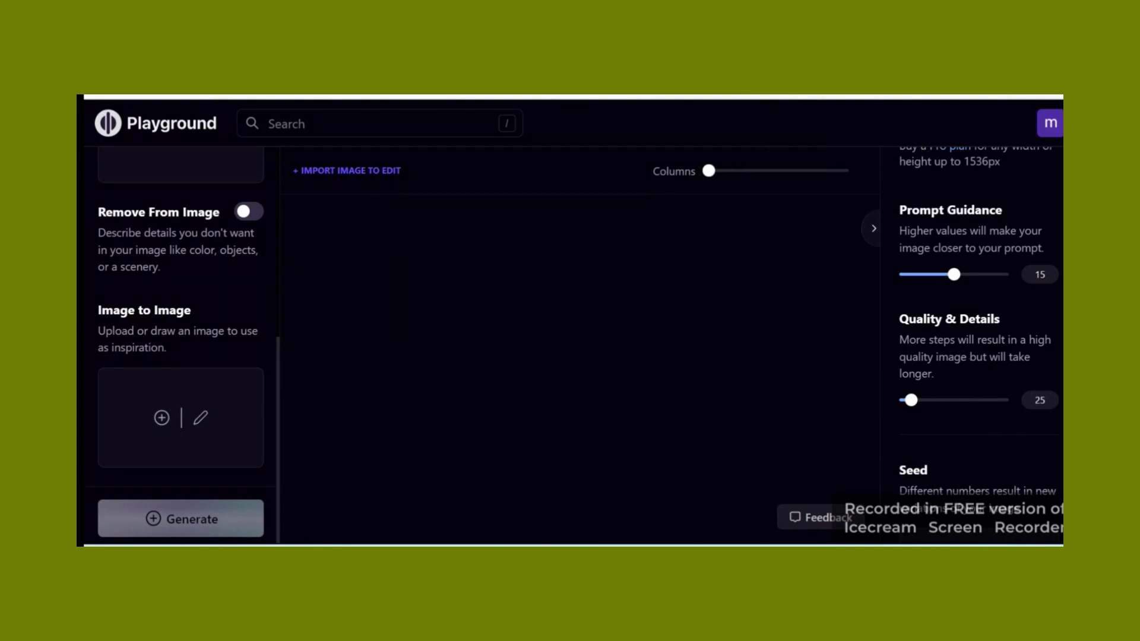
pyautogui.moveTo(911, 399); pyautogui.dragTo(1012, 400)
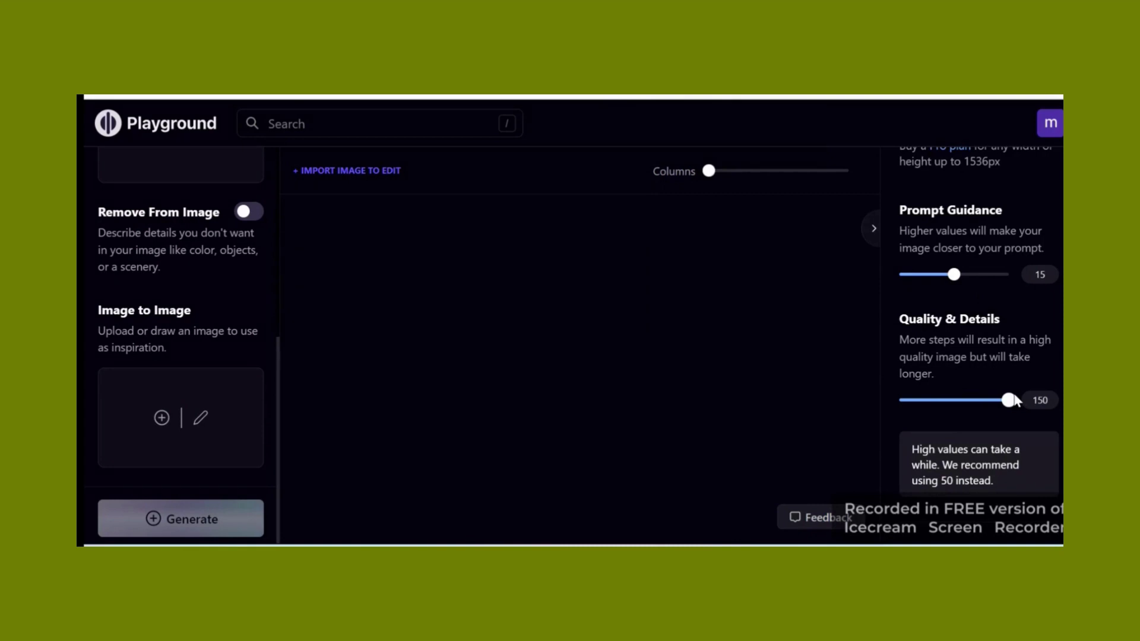
pyautogui.moveTo(1014, 401); pyautogui.dragTo(974, 404)
pyautogui.moveTo(975, 404)
pyautogui.mouseDown()
pyautogui.moveTo(934, 406)
pyautogui.moveTo(990, 404)
pyautogui.mouseUp()
# Review the Seed, Number of Images and Private Session settings
pyautogui.scroll(-4, 1014, 405)
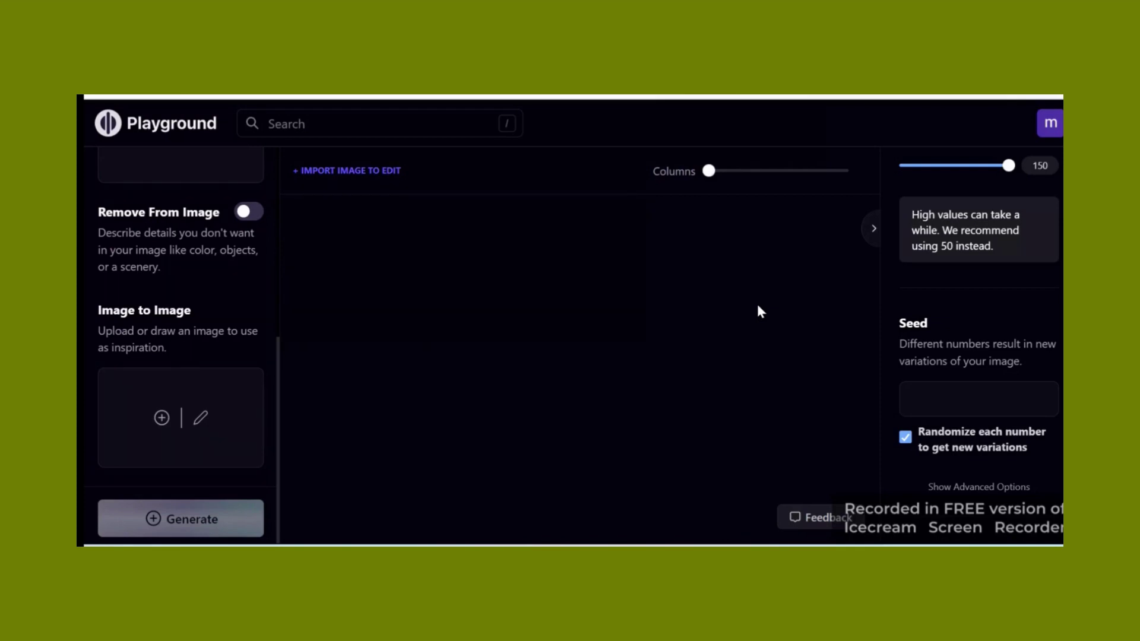
pyautogui.scroll(-2, 873, 167)
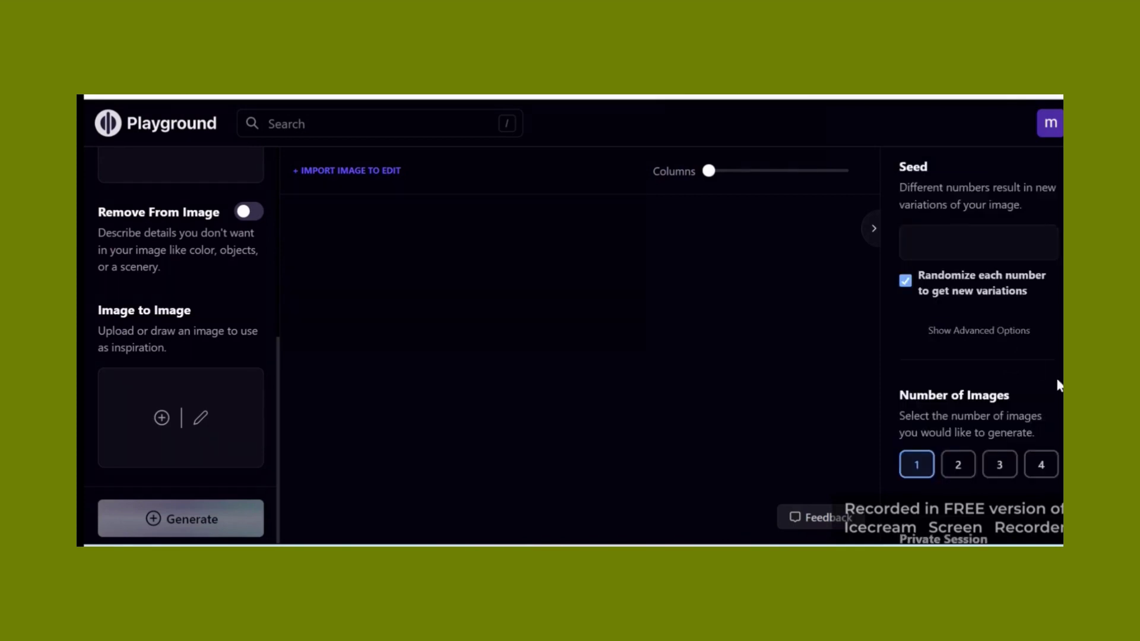
pyautogui.scroll(-1, 996, 426)
pyautogui.scroll(-1, 991, 425)
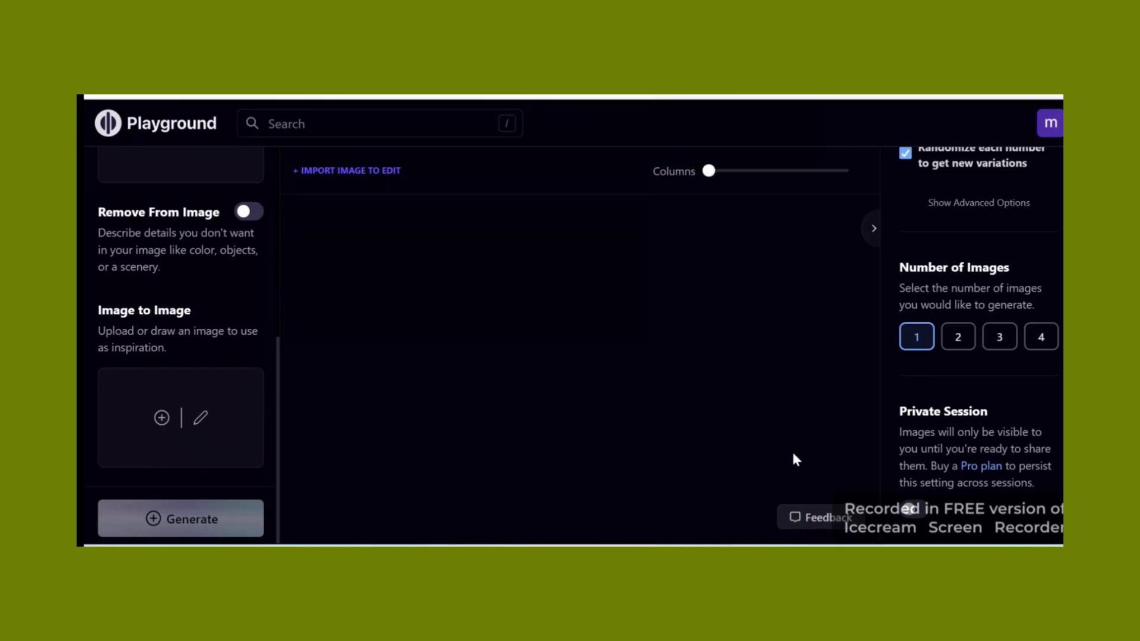
# Pick DALL·E 2 as the model and compare the Free, Pro and DALL·E 2 add-on plans on the pricing page
pyautogui.scroll(8, 1040, 317)
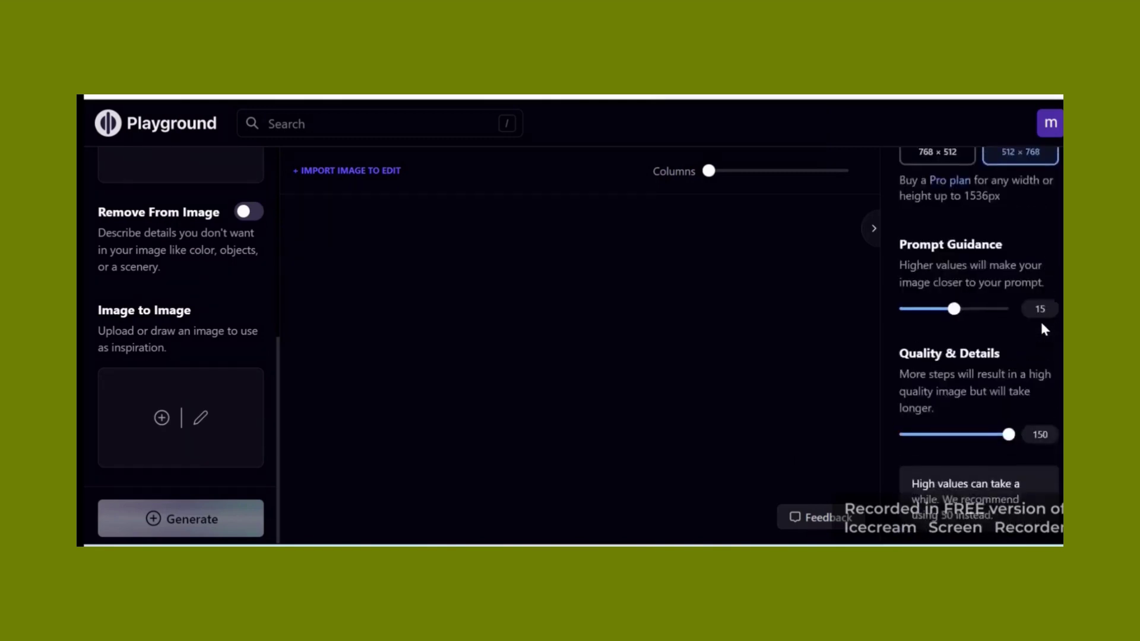
pyautogui.scroll(6, 1043, 330)
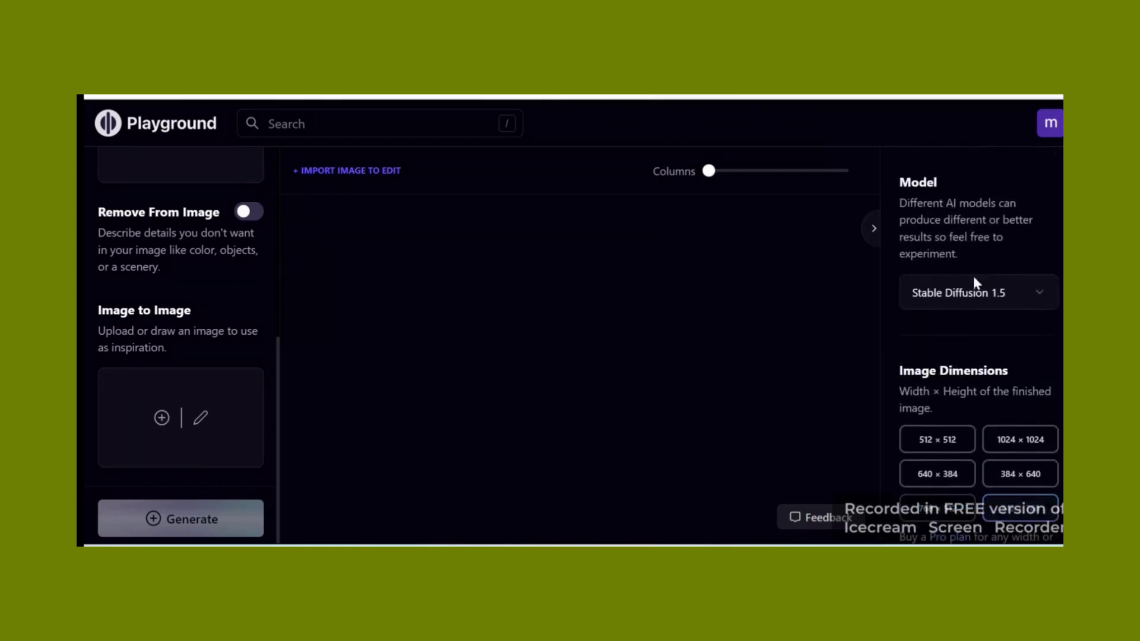
pyautogui.click(1039, 294)
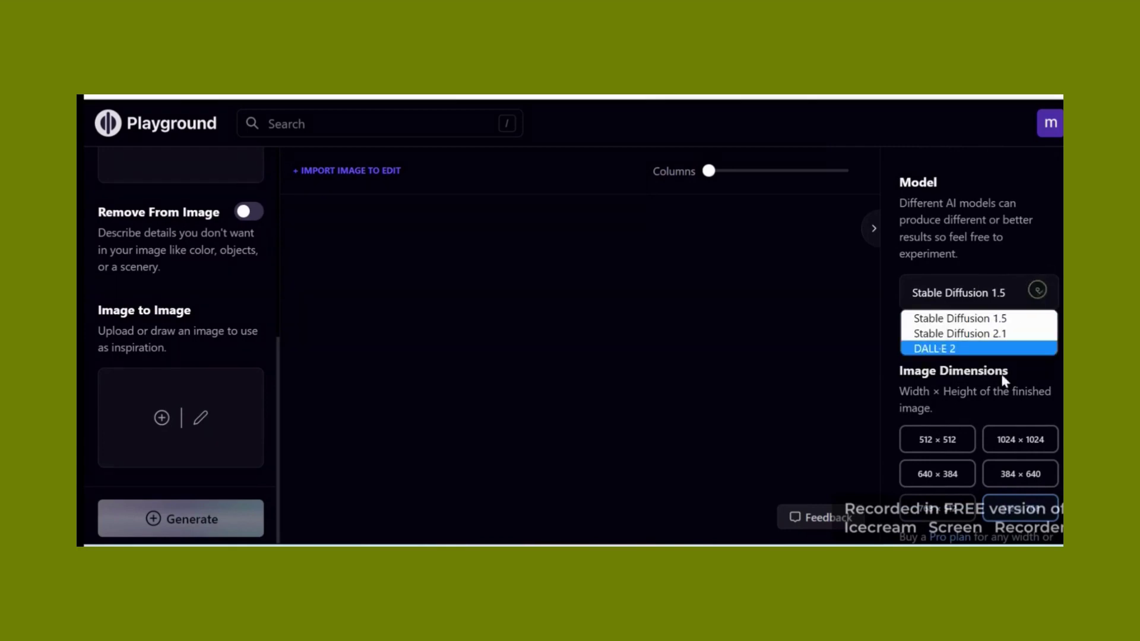
pyautogui.click(956, 349)
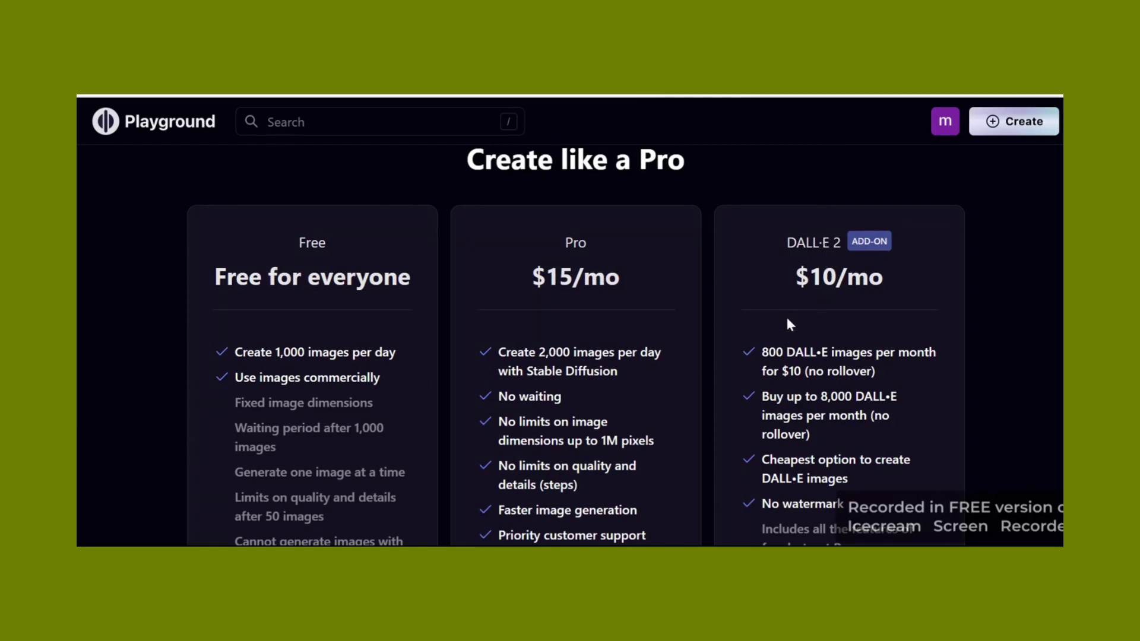
pyautogui.scroll(-1, 302, 333)
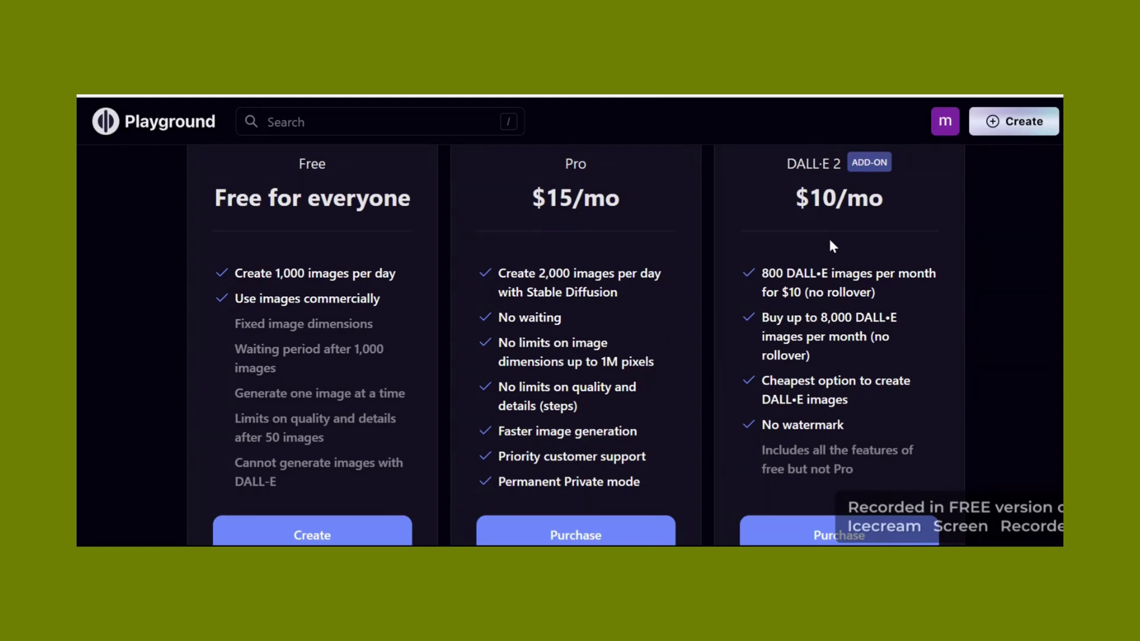
pyautogui.scroll(1, 865, 333)
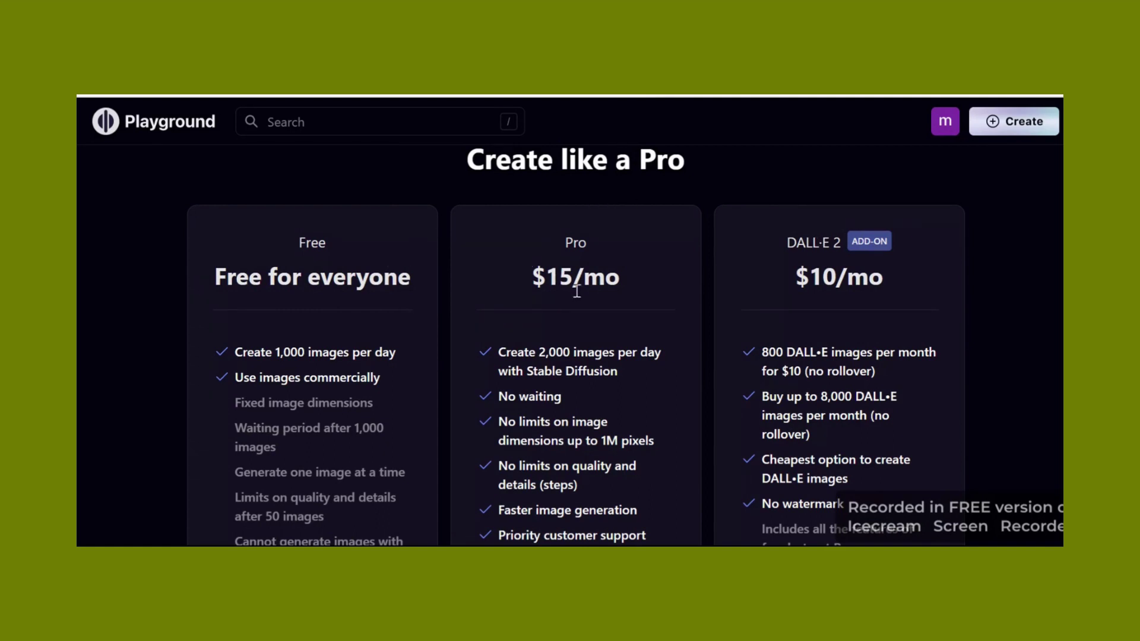
pyautogui.scroll(-1, 580, 290)
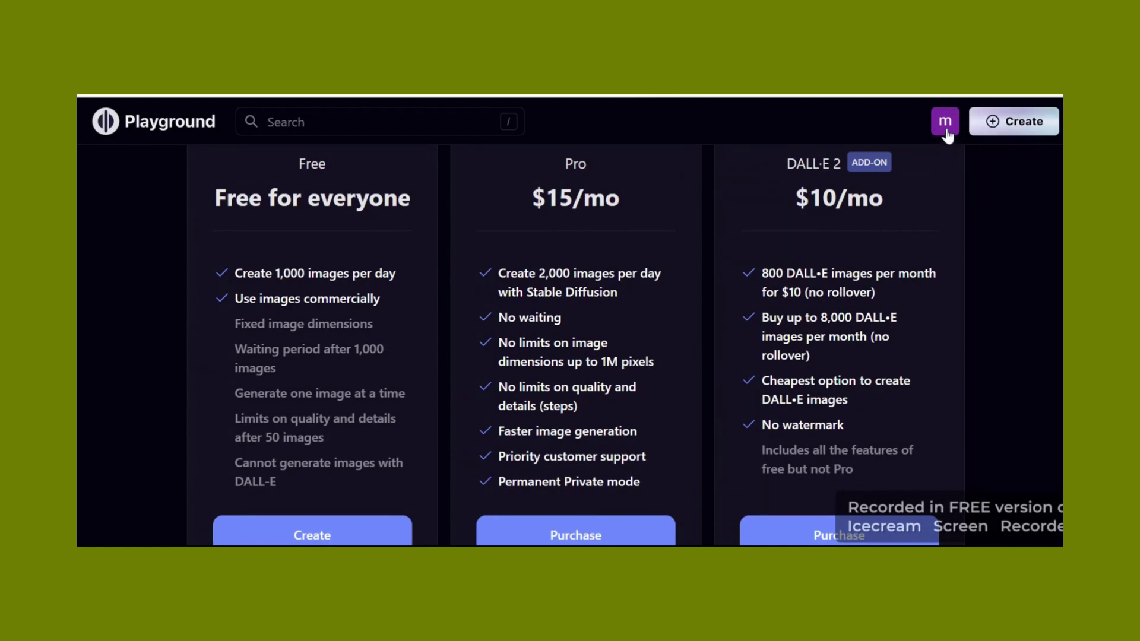
# Return to the creation workspace, dismissing the new filters announcement, and enter the prompt "a black vase with coloured flowers"
pyautogui.click(995, 124)
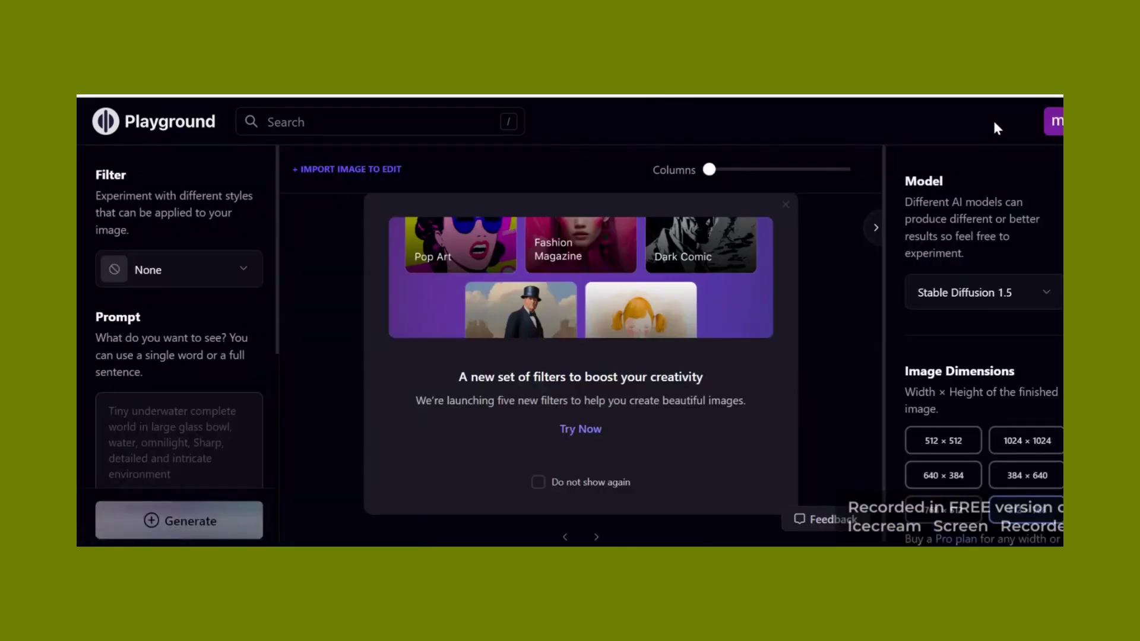
pyautogui.click(785, 204)
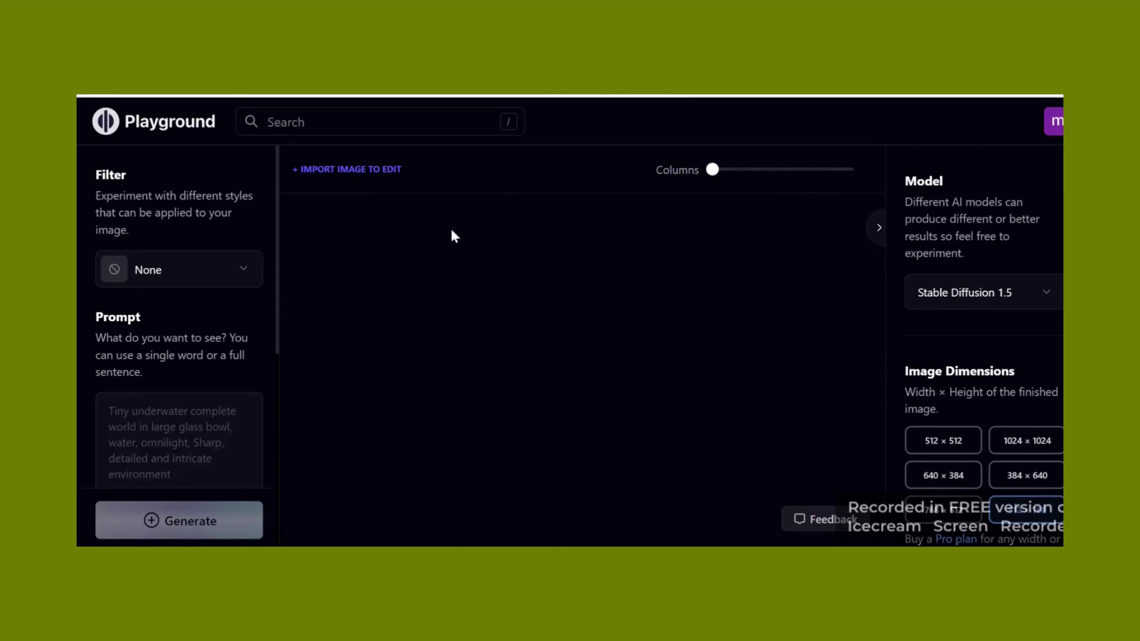
pyautogui.scroll(-2, 259, 381)
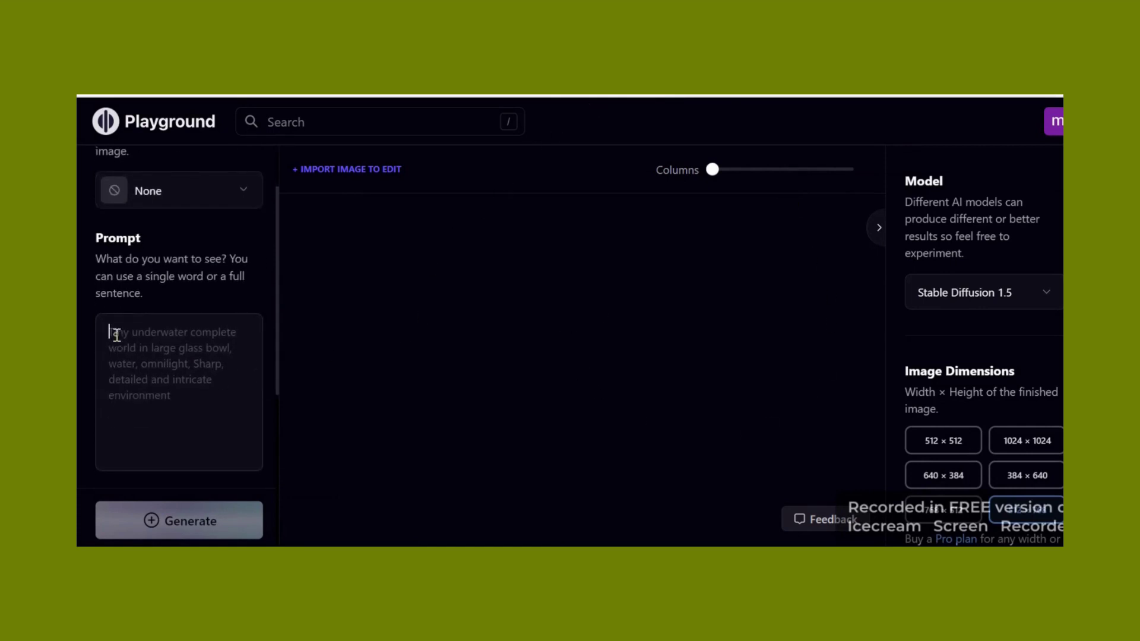
pyautogui.click(117, 334)
pyautogui.write('a black vase with coloured flowers')
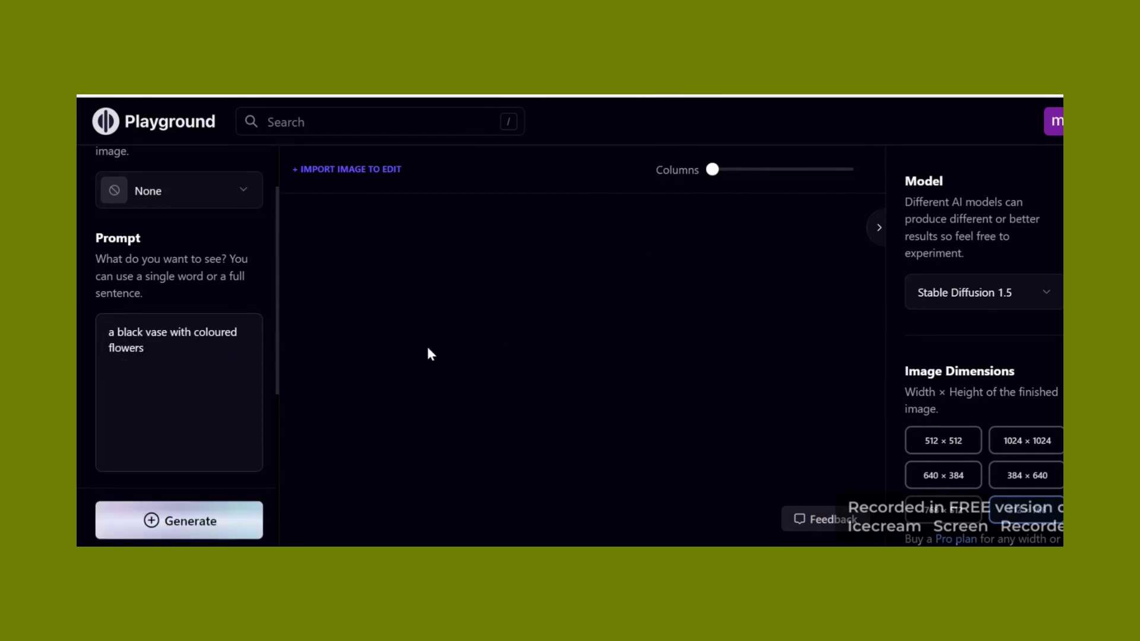
# Leave the filter, image removal and Image to Image settings as they are and raise the Prompt Guidance slightly
pyautogui.scroll(2, 212, 296)
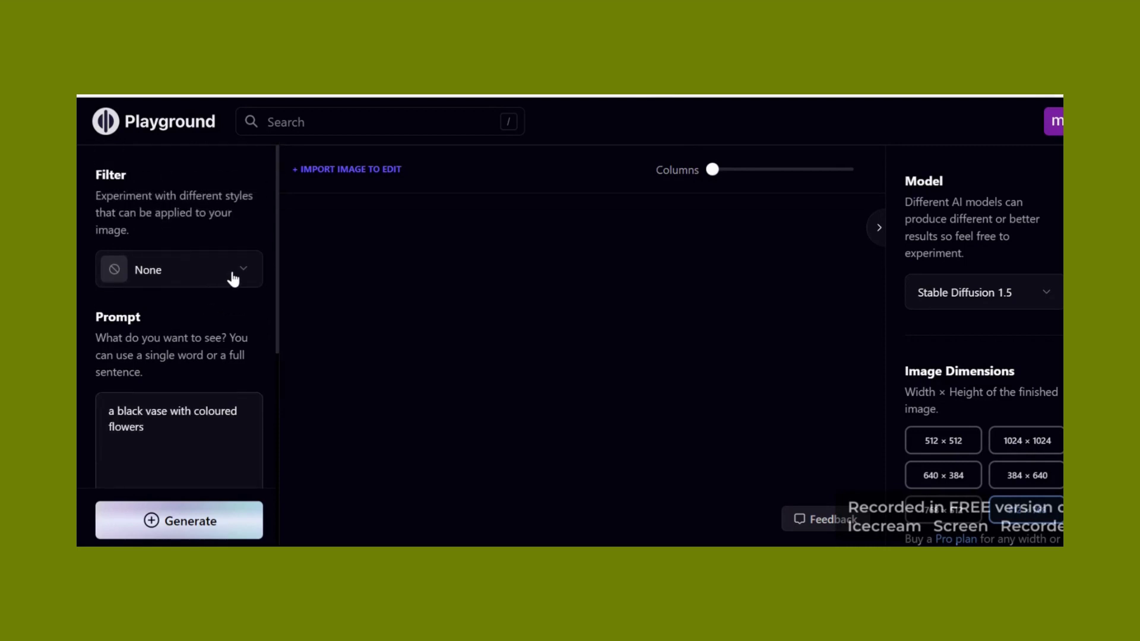
pyautogui.scroll(-5, 226, 352)
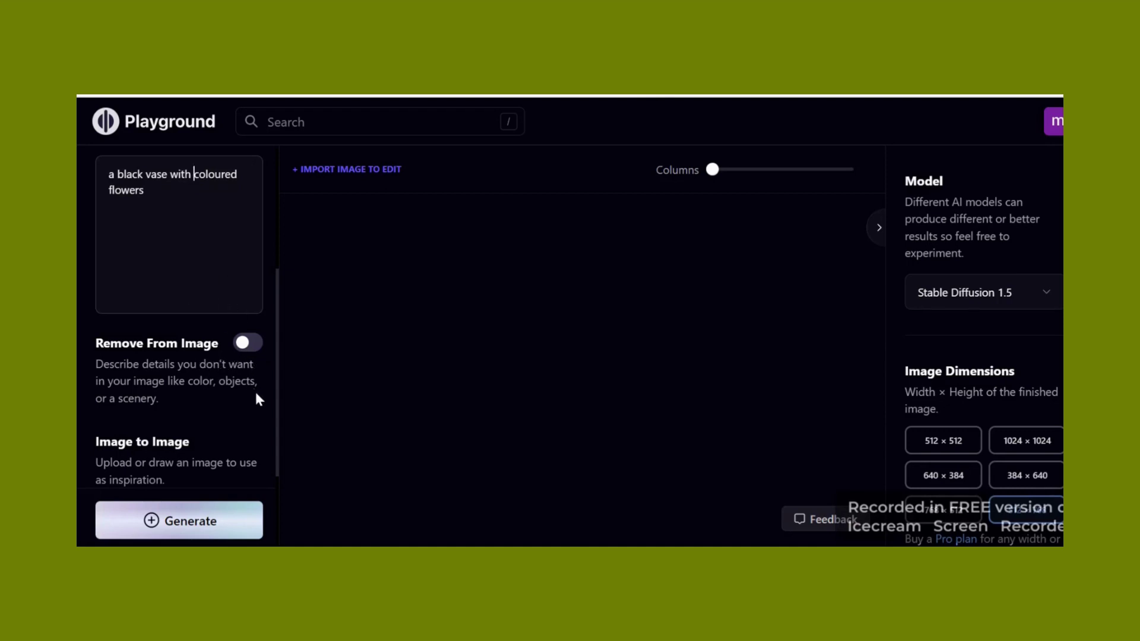
pyautogui.scroll(-2, 258, 398)
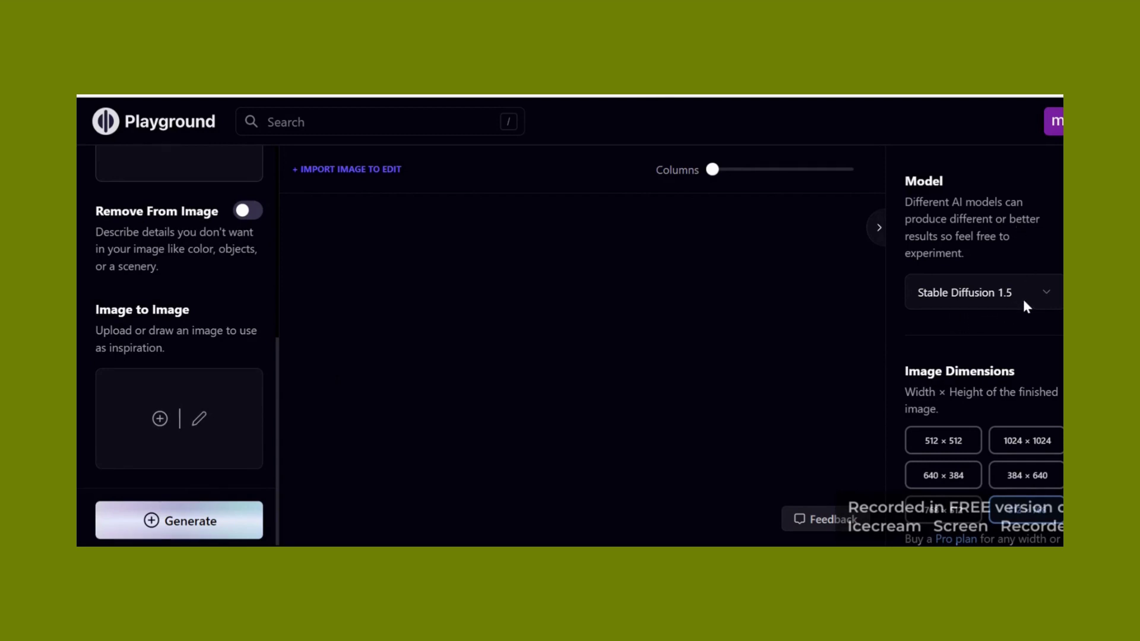
pyautogui.scroll(-1, 1023, 299)
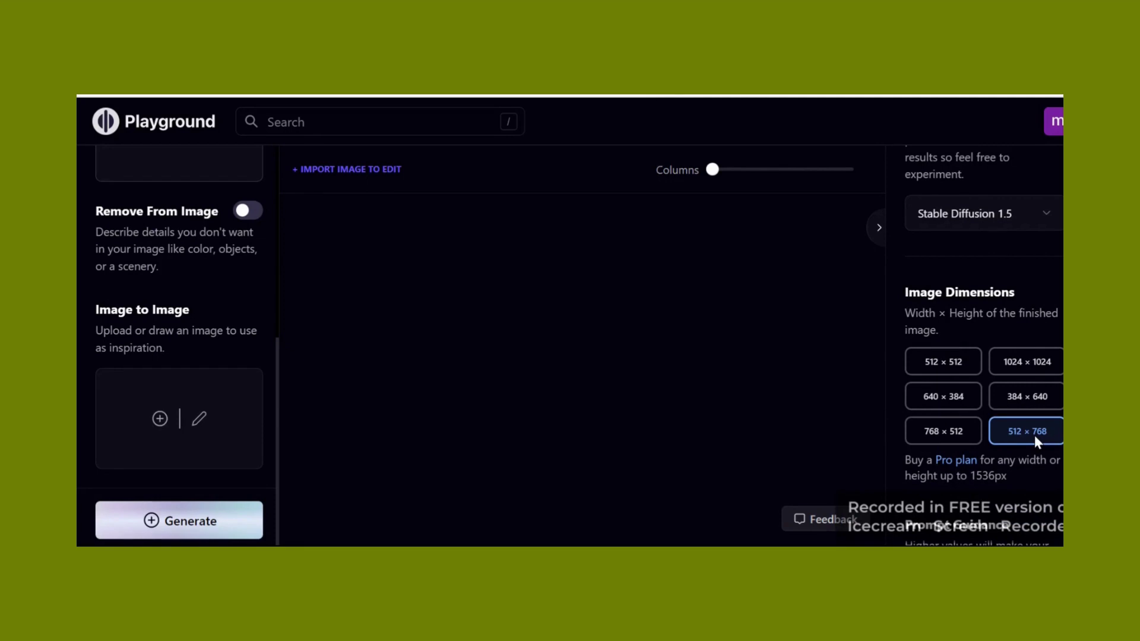
pyautogui.scroll(-3, 1034, 436)
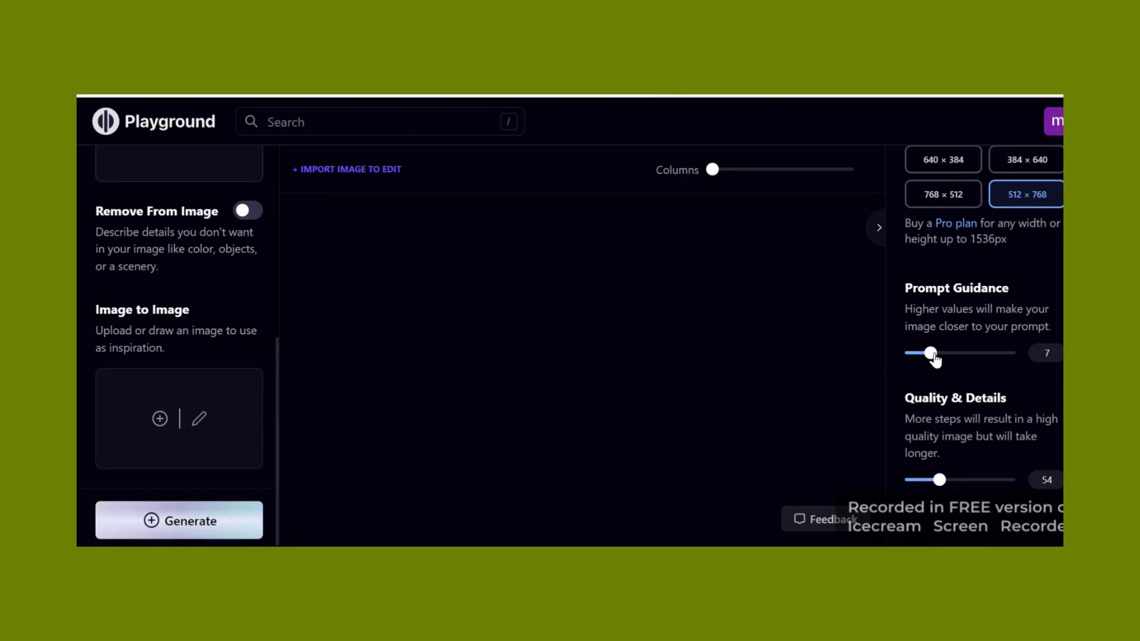
pyautogui.moveTo(934, 359); pyautogui.dragTo(938, 361)
# Set the number of images to 1 and generate the image from the vase prompt
pyautogui.scroll(-5, 1044, 420)
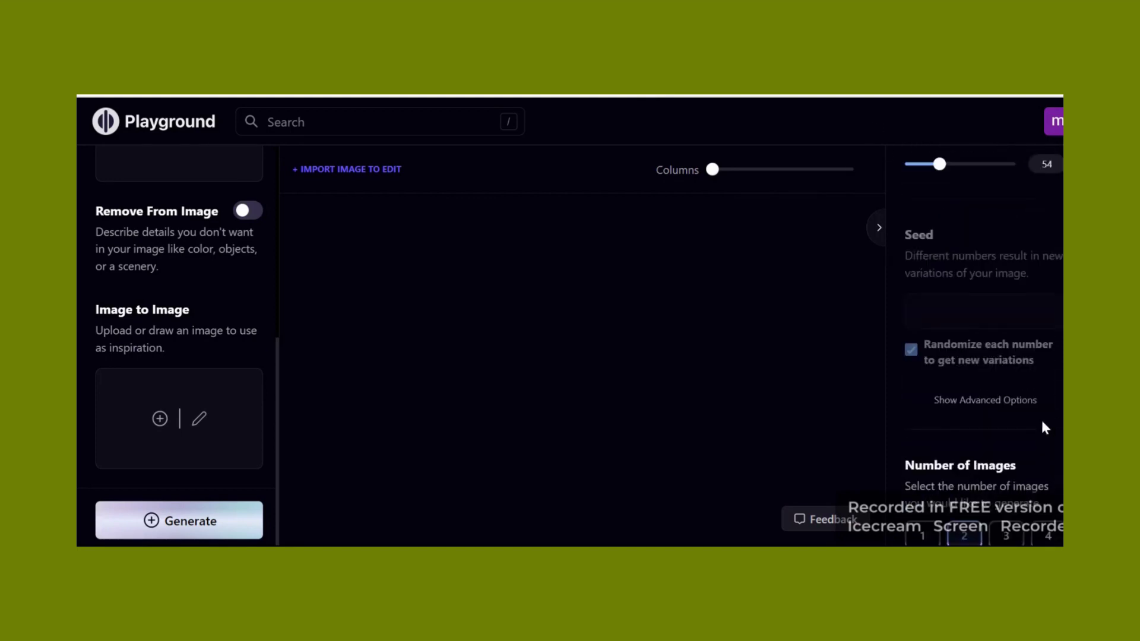
pyautogui.scroll(-3, 1041, 421)
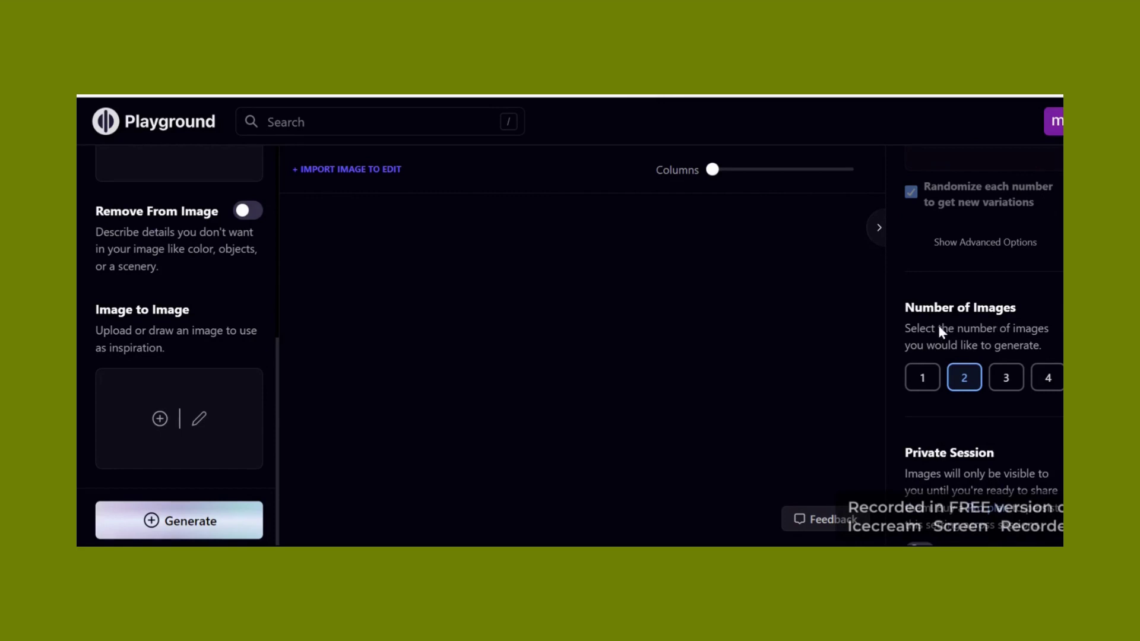
pyautogui.click(923, 379)
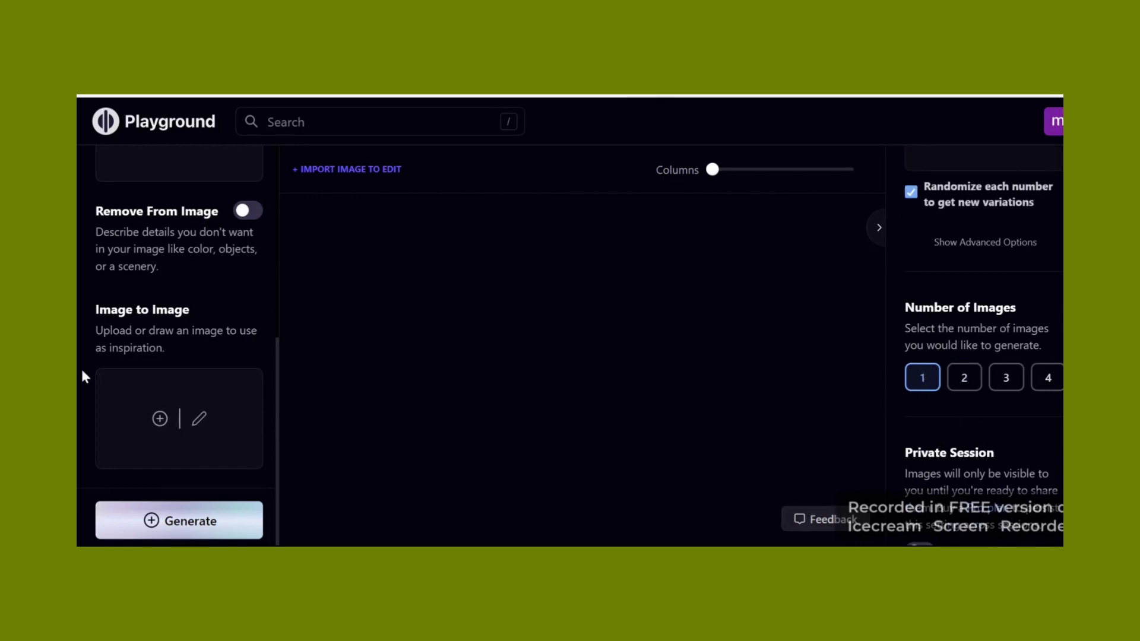
pyautogui.click(184, 525)
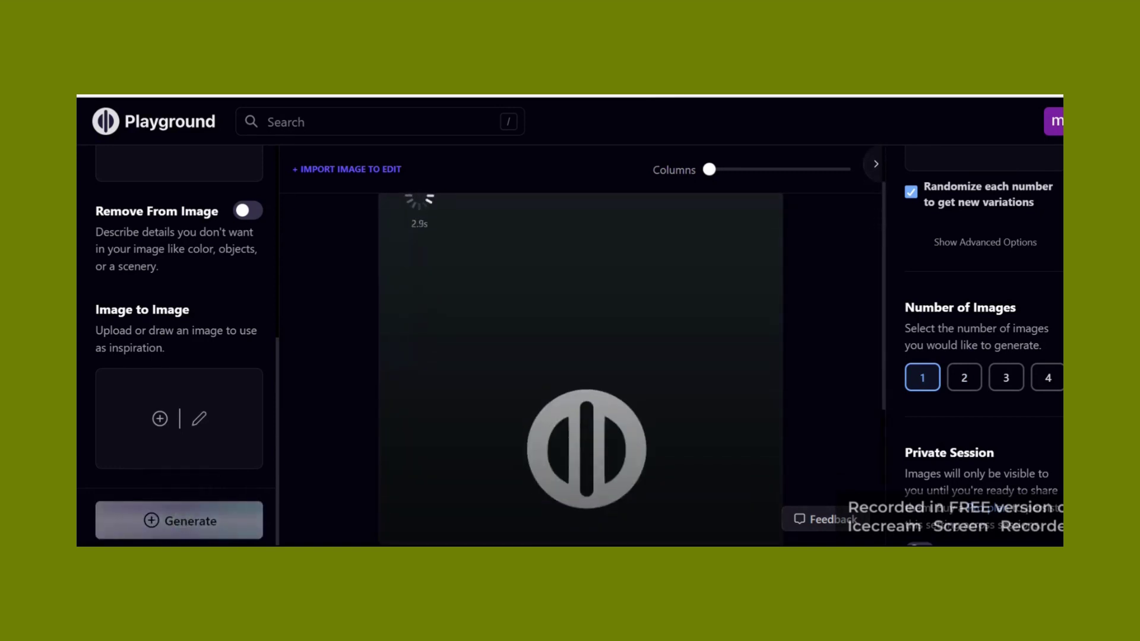
# Examine the generated image of the vase and flowers from top to bottom
pyautogui.scroll(-3, 747, 351)
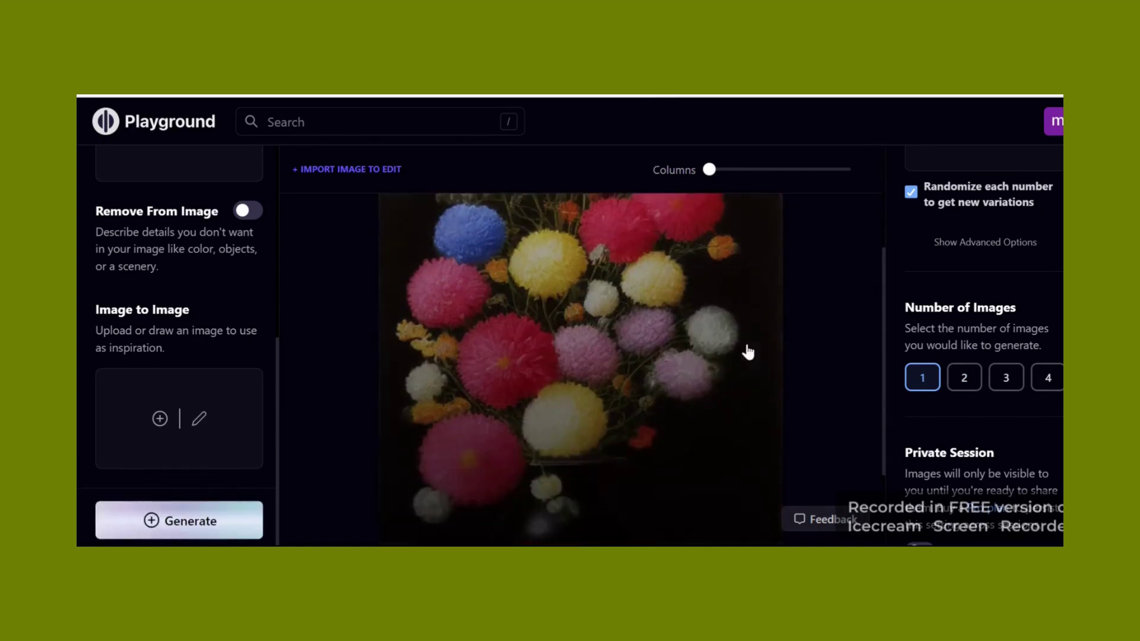
pyautogui.scroll(3, 700, 350)
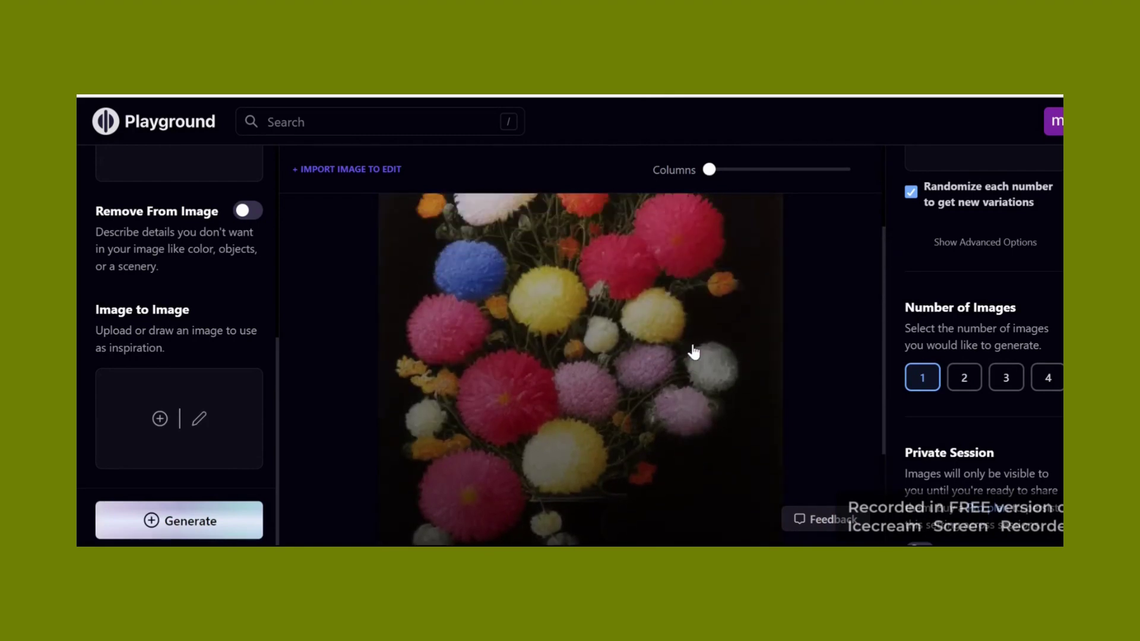
pyautogui.scroll(-3, 668, 314)
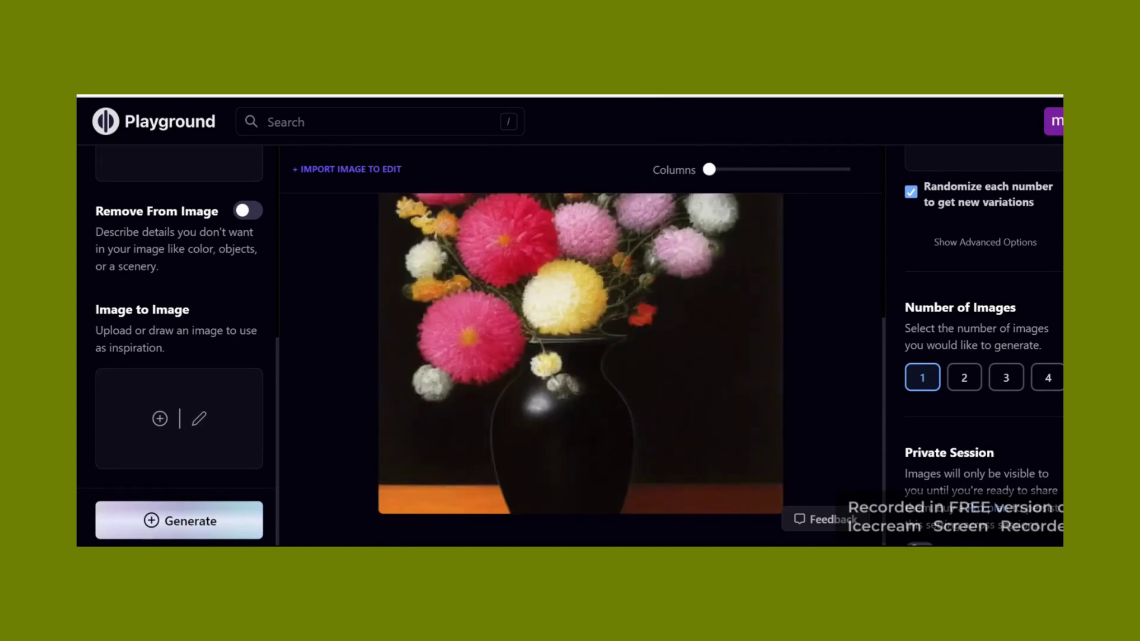
pyautogui.scroll(2, 982, 326)
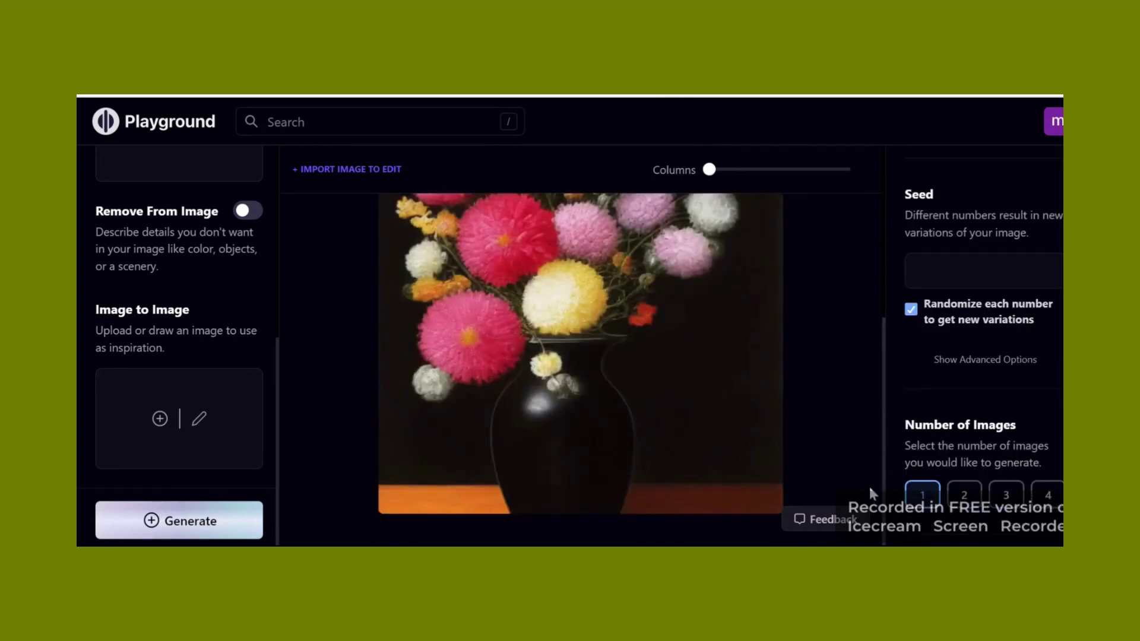
# Generate three more images from the black vase prompt and look through the results
pyautogui.scroll(-1, 919, 491)
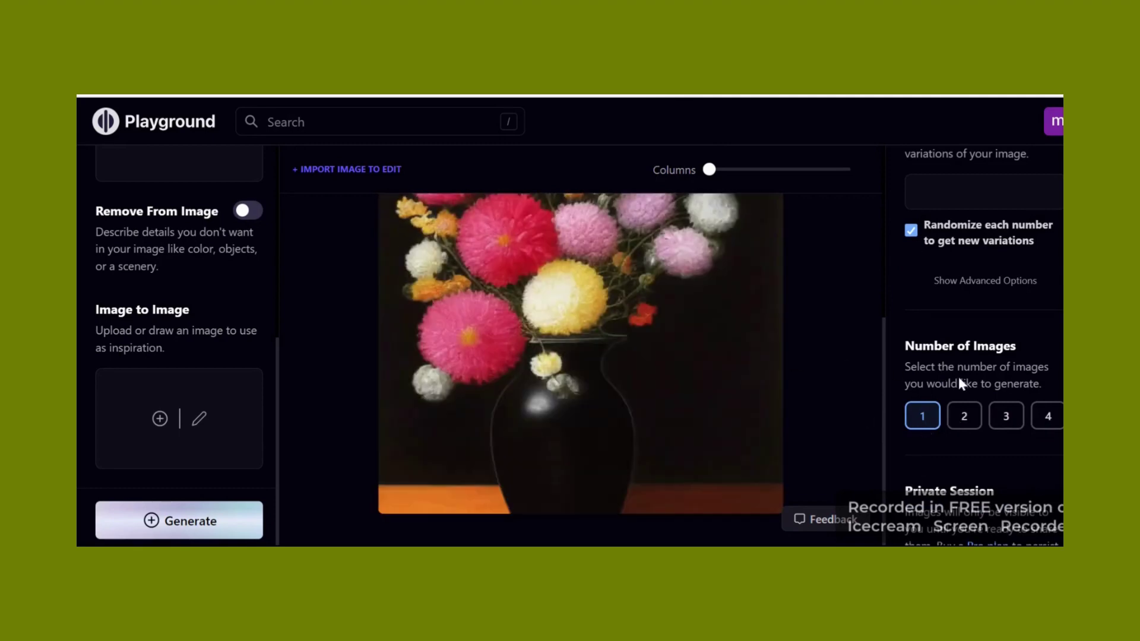
pyautogui.click(1007, 418)
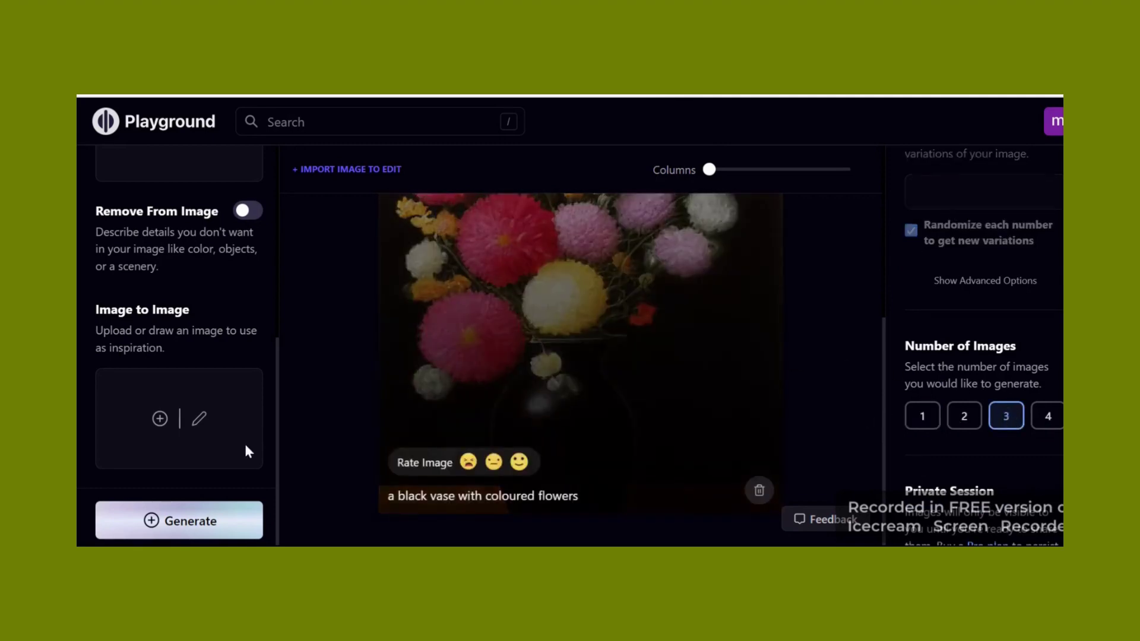
pyautogui.click(167, 523)
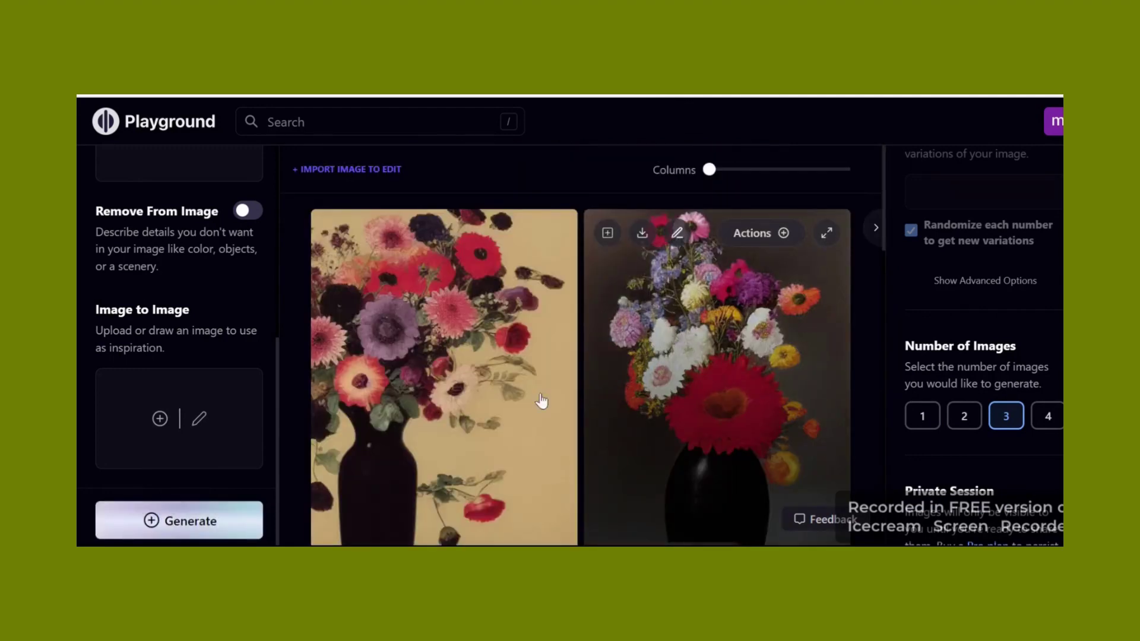
pyautogui.scroll(-5, 460, 421)
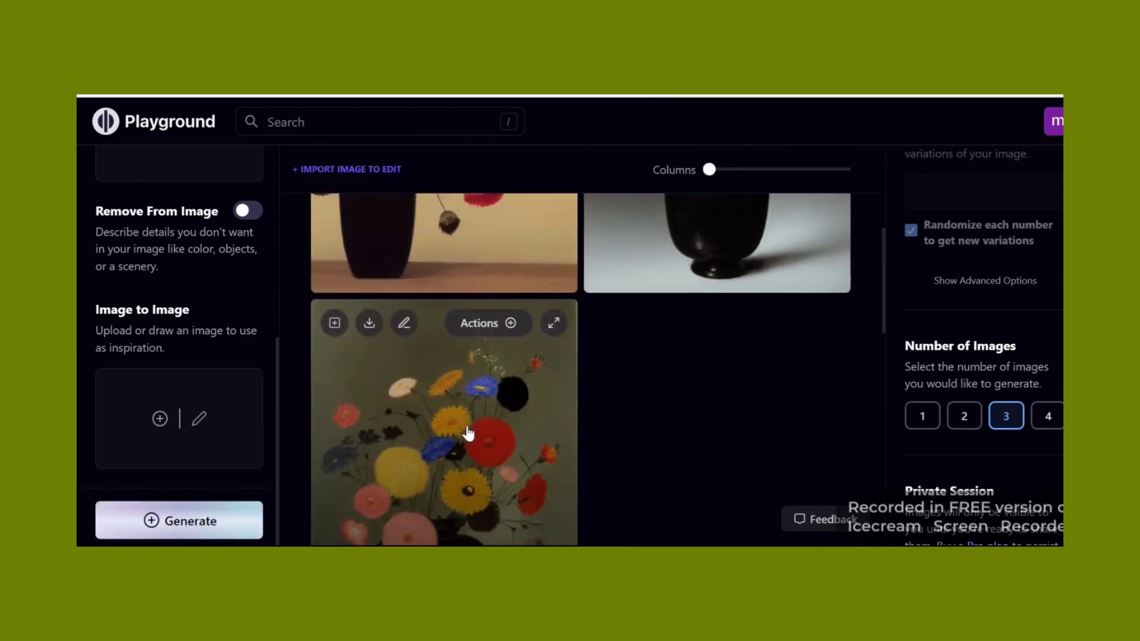
pyautogui.scroll(5, 472, 421)
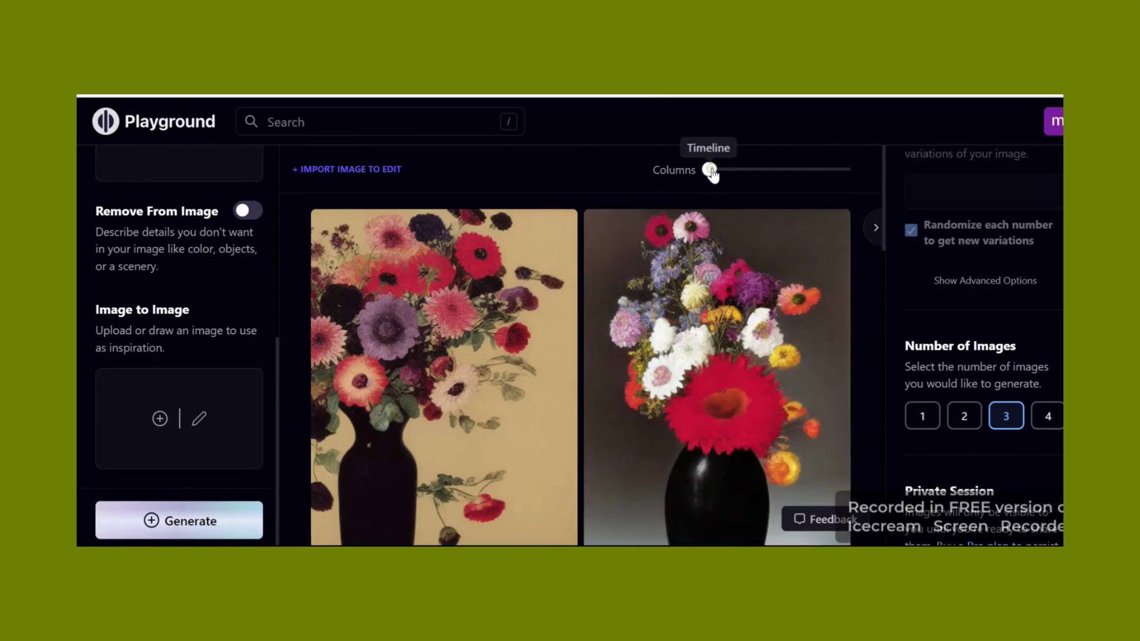
# Compare the generated images in one-column and three-column layouts and set the gallery to 2 columns
pyautogui.moveTo(712, 174); pyautogui.dragTo(723, 177)
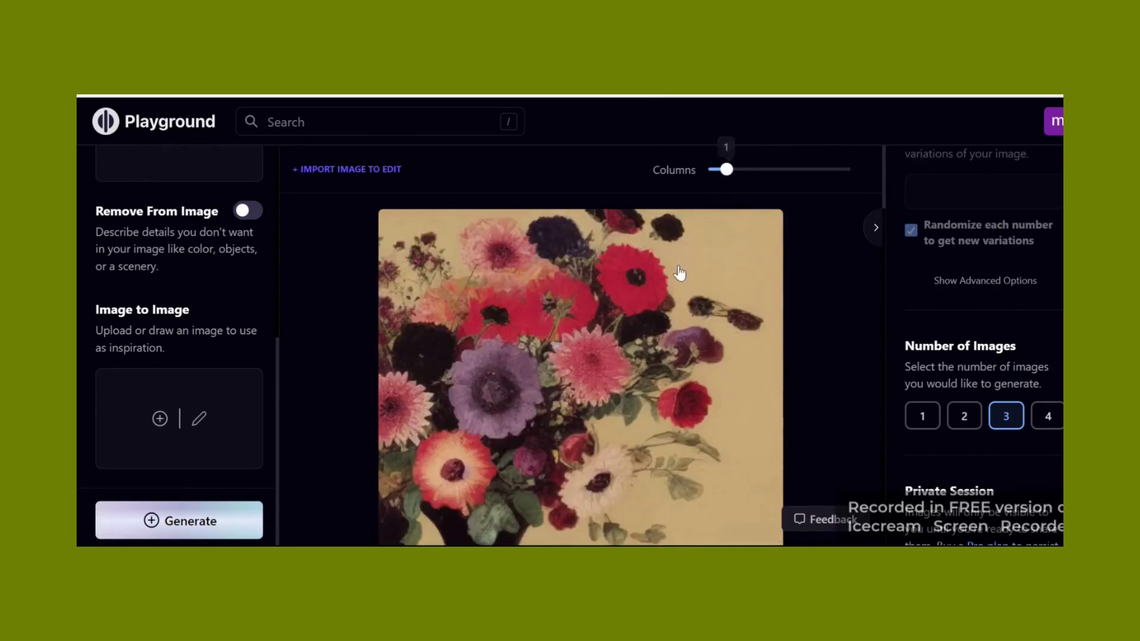
pyautogui.scroll(-7, 677, 305)
pyautogui.scroll(-5, 671, 397)
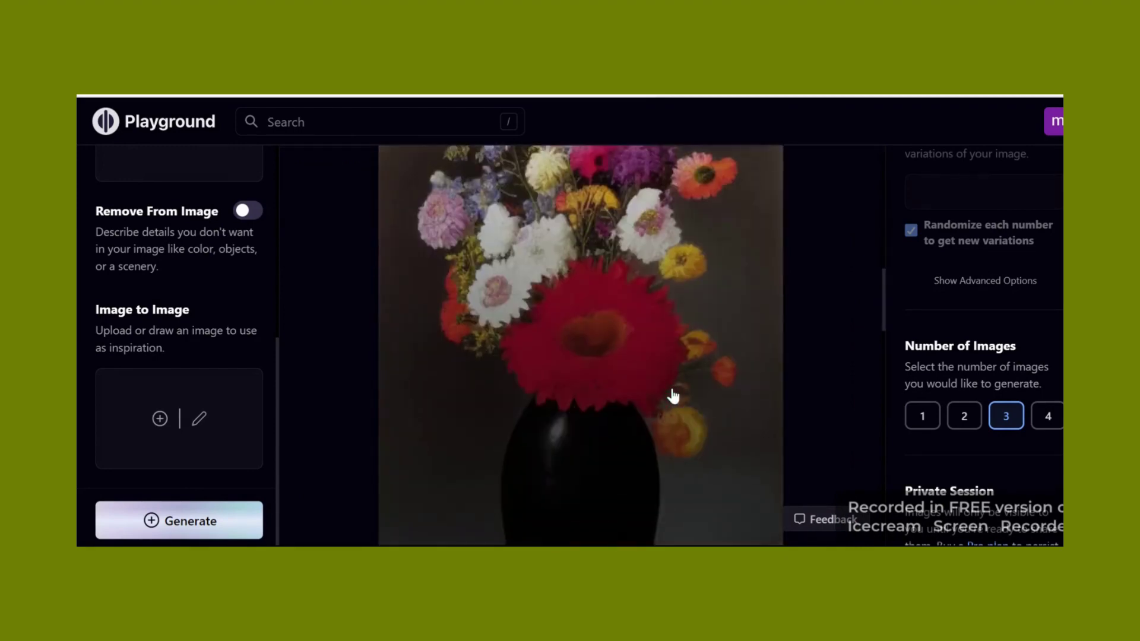
pyautogui.scroll(12, 683, 297)
pyautogui.moveTo(723, 166); pyautogui.dragTo(762, 171)
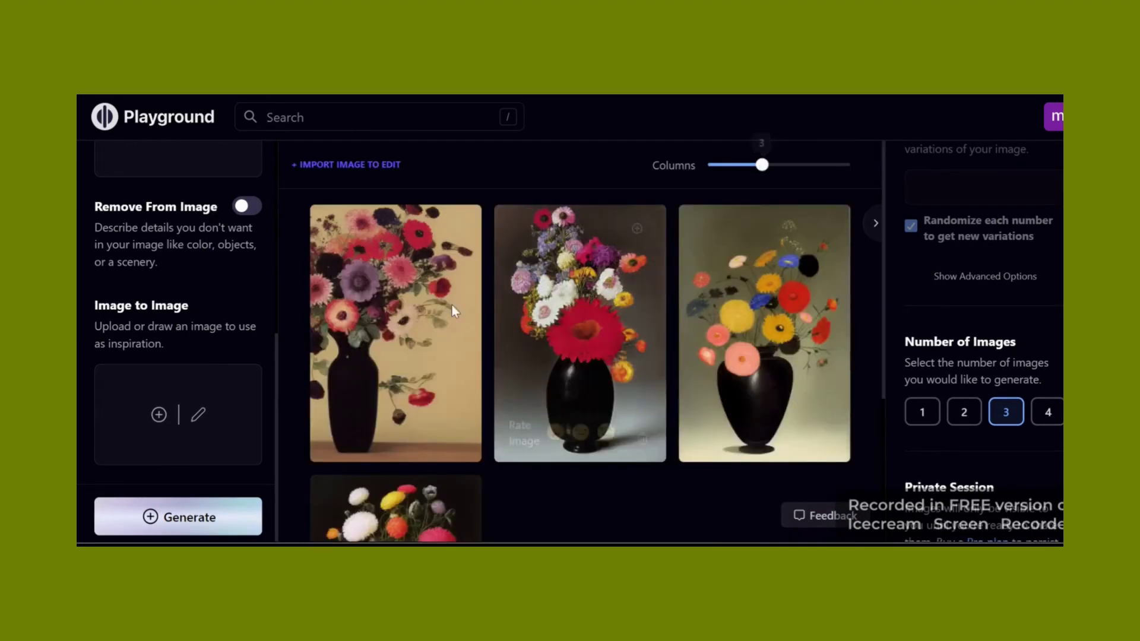
pyautogui.moveTo(758, 318)
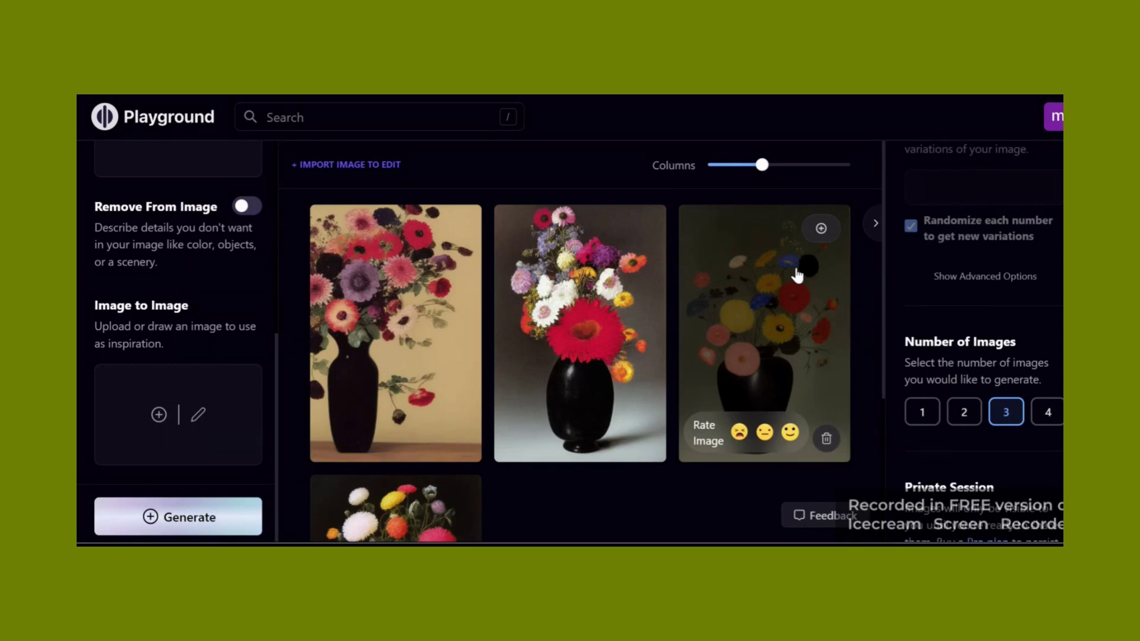
pyautogui.moveTo(762, 165); pyautogui.dragTo(744, 165)
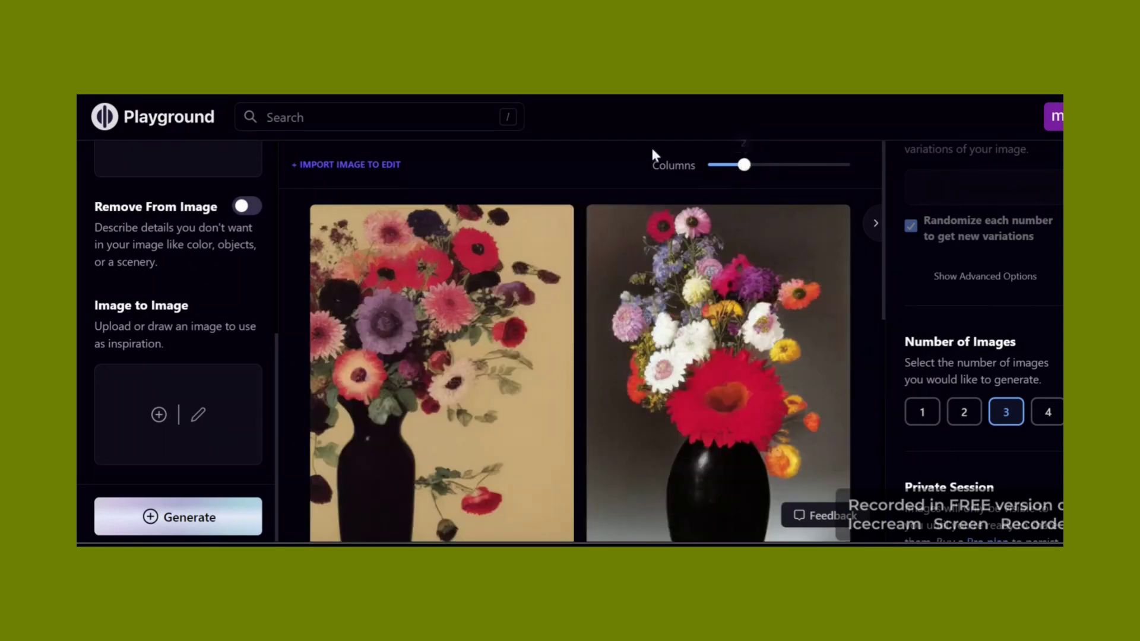
# Create variations of the first generated vase image, the one with the black background and orange table edge
pyautogui.scroll(5, 178, 333)
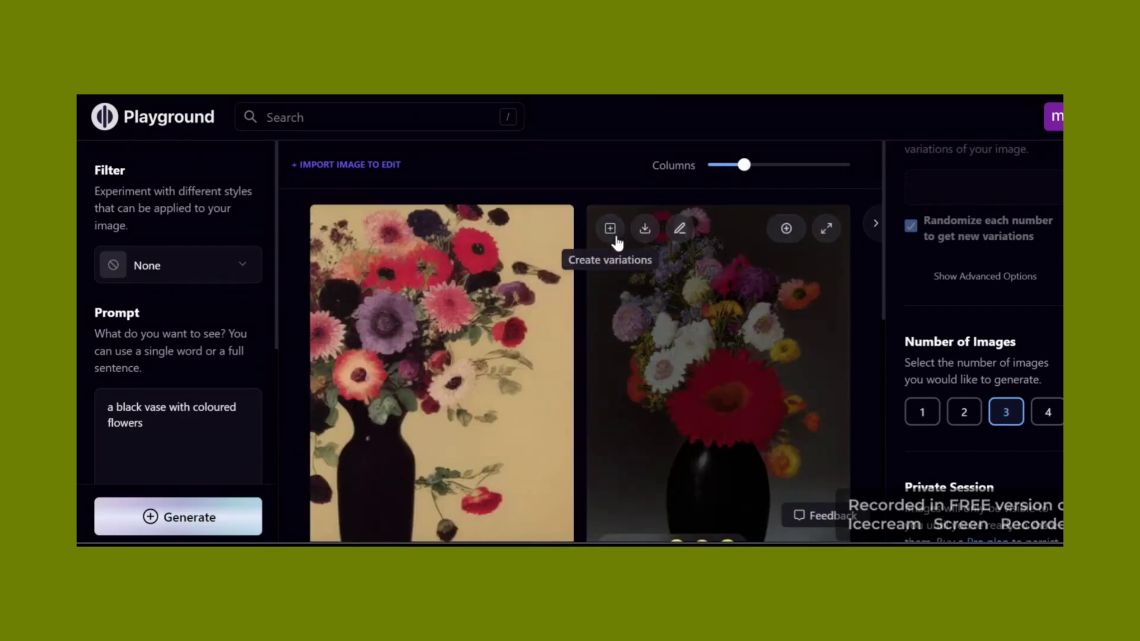
pyautogui.scroll(-5, 653, 438)
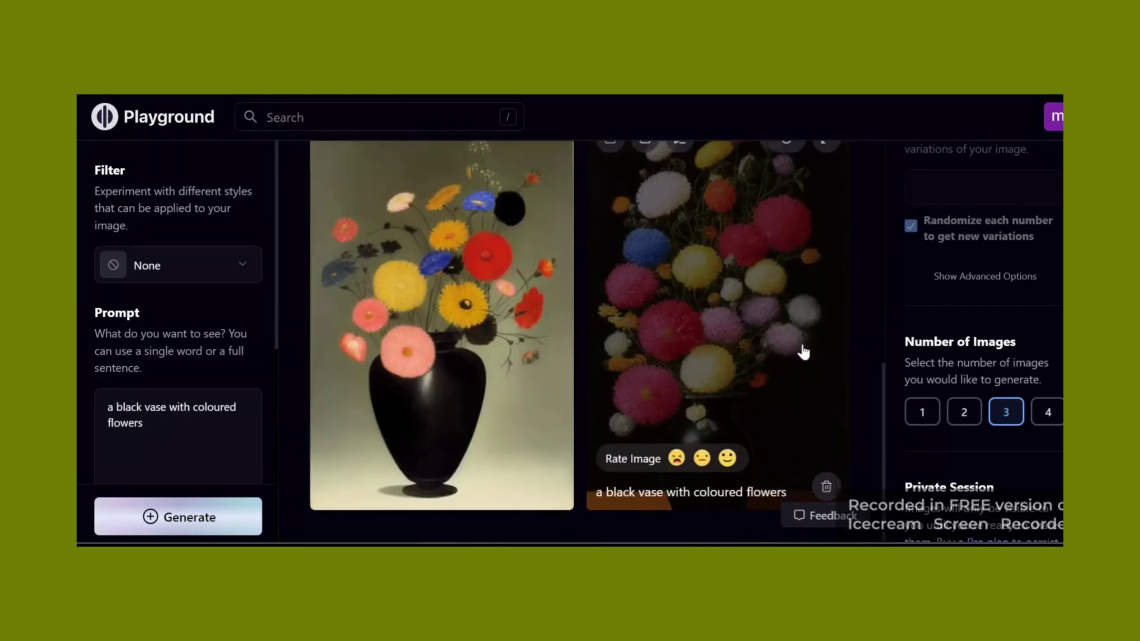
pyautogui.scroll(2, 783, 352)
pyautogui.moveTo(613, 222)
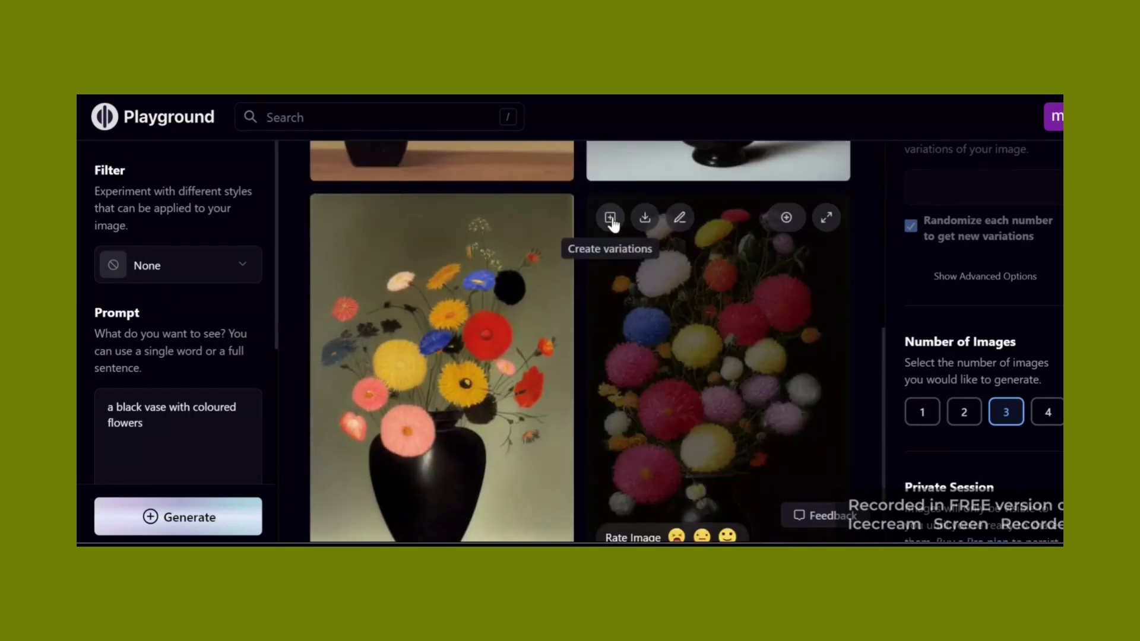
pyautogui.scroll(2, 613, 223)
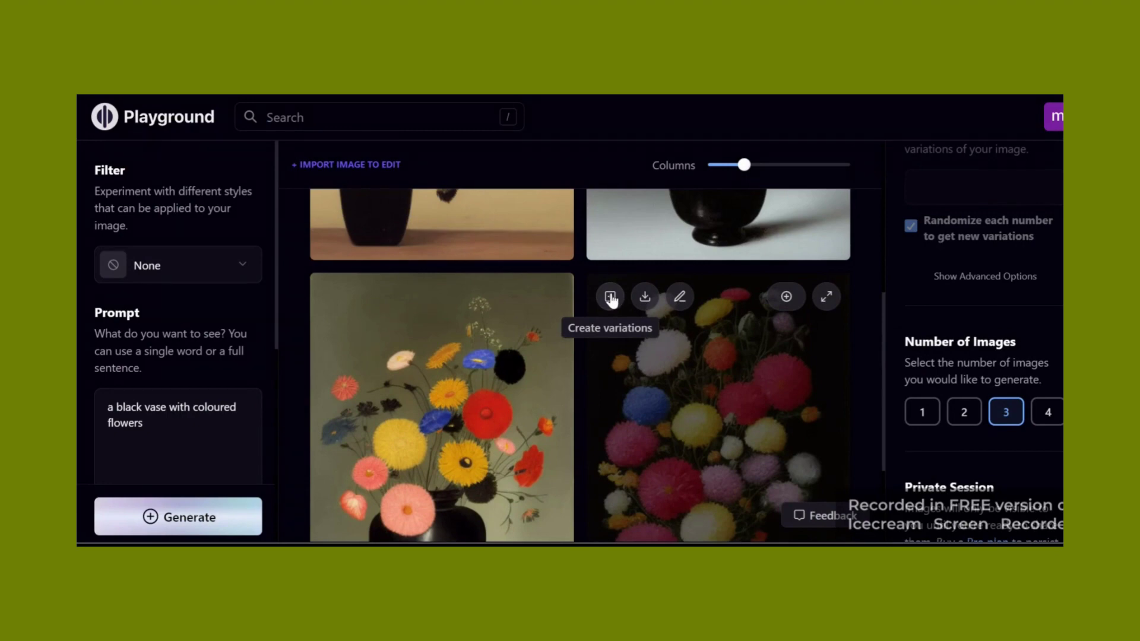
pyautogui.click(610, 297)
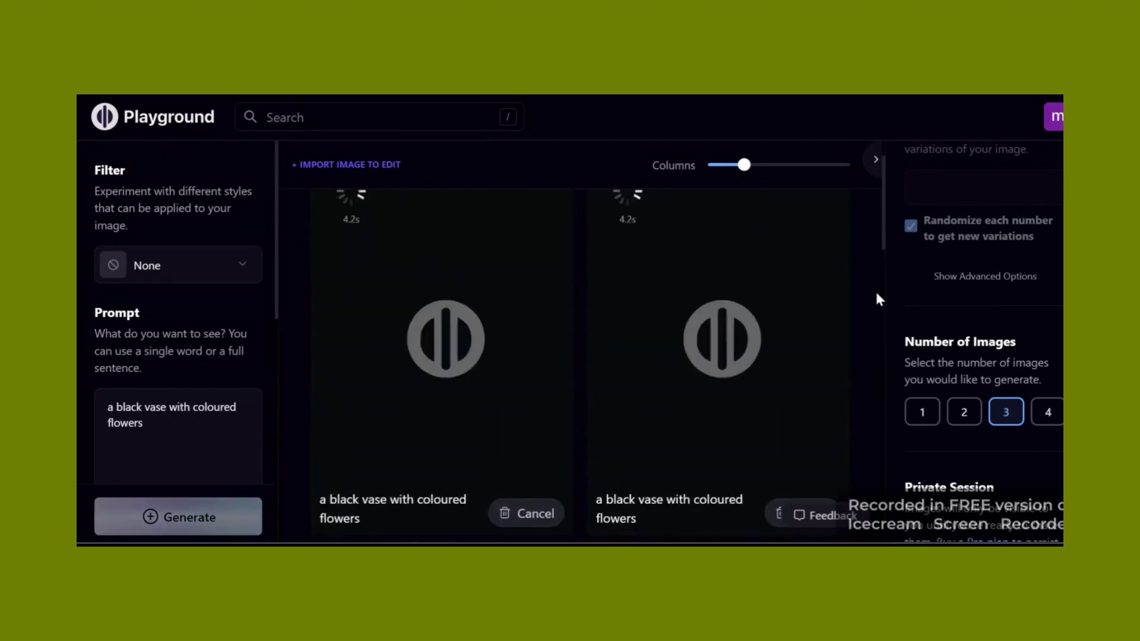
# Examine the new variations of the black-background vase image
pyautogui.scroll(-2, 1007, 419)
pyautogui.scroll(-3, 794, 378)
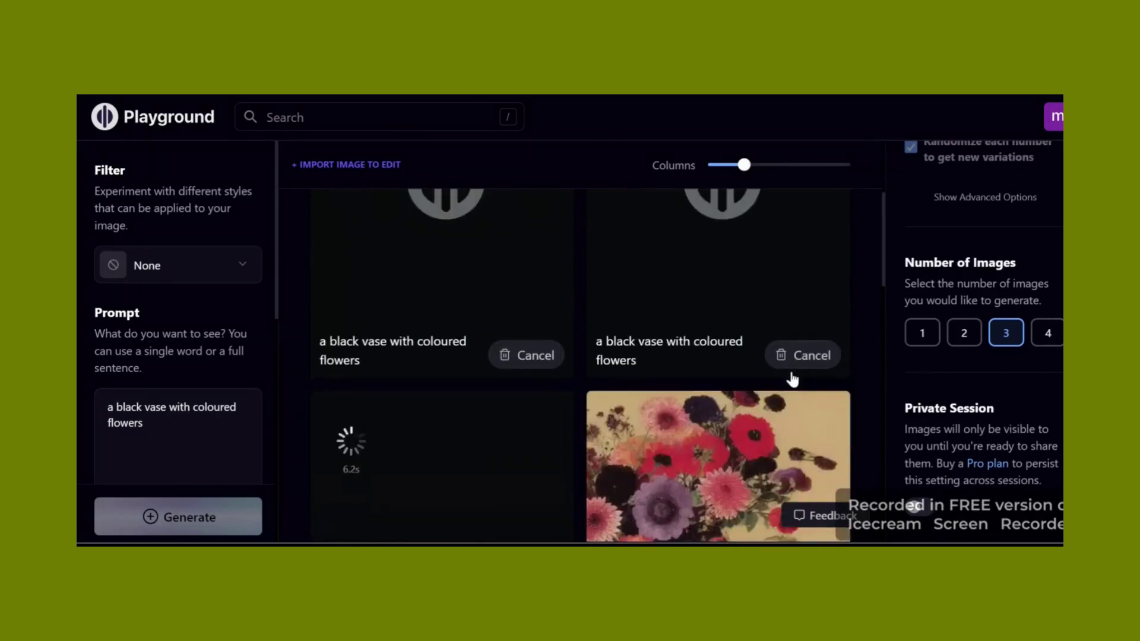
pyautogui.scroll(3, 793, 382)
pyautogui.scroll(-1, 736, 320)
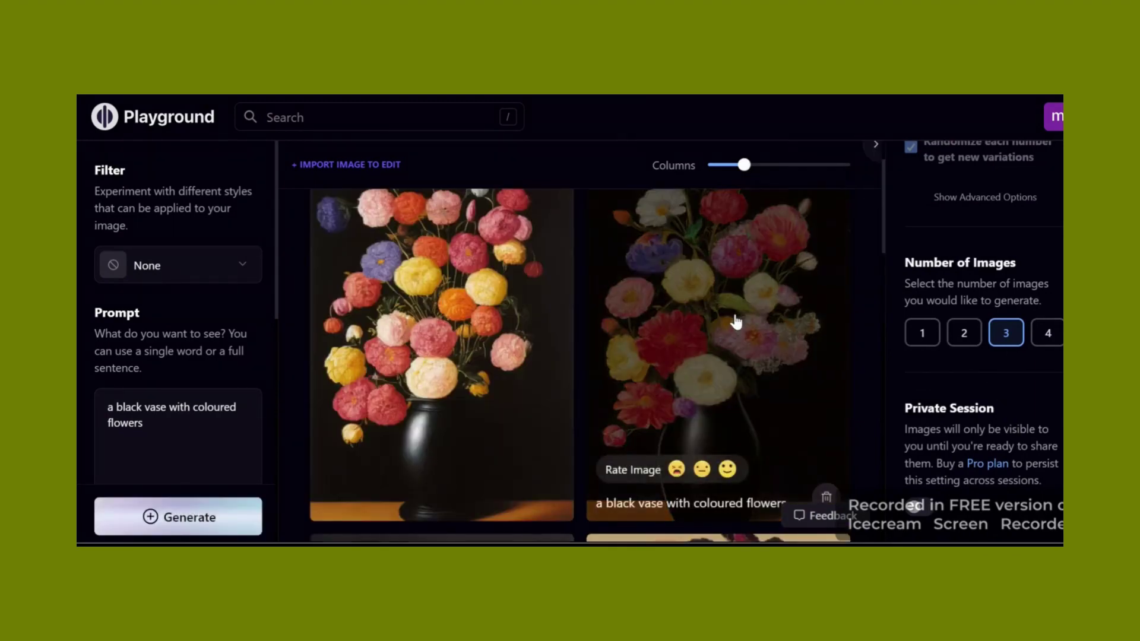
pyautogui.scroll(-3, 469, 345)
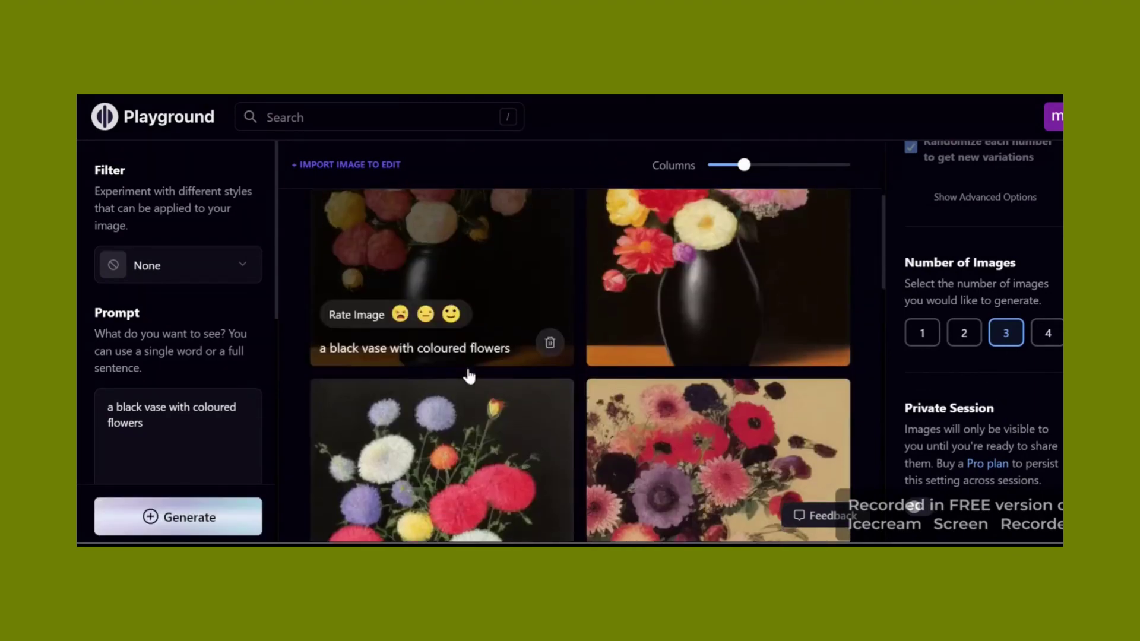
pyautogui.scroll(3, 530, 294)
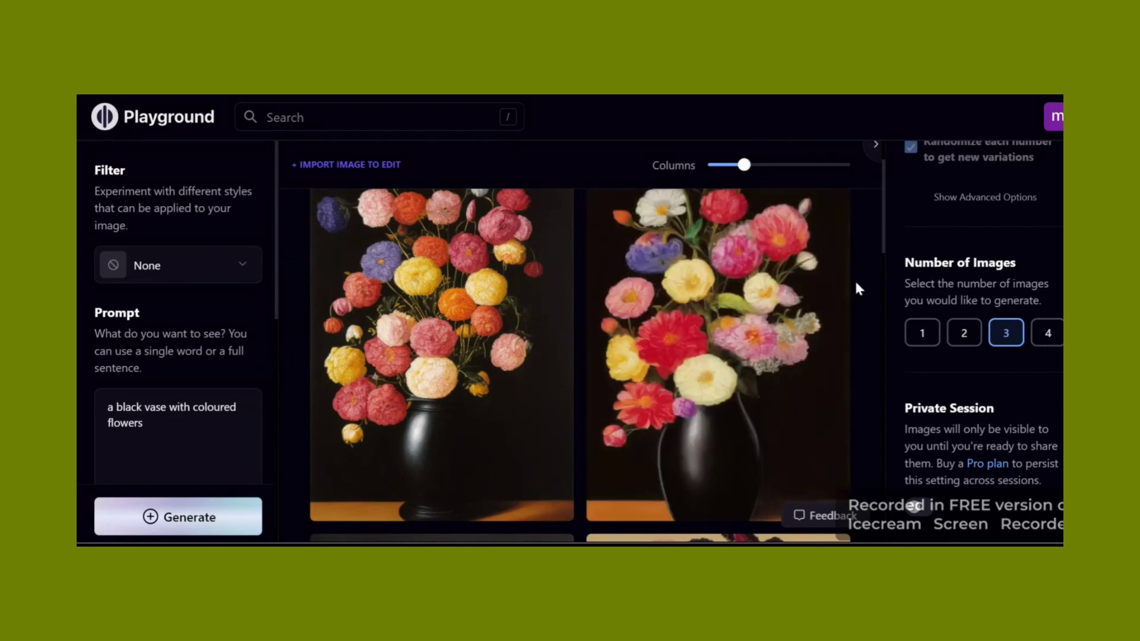
pyautogui.scroll(1, 707, 184)
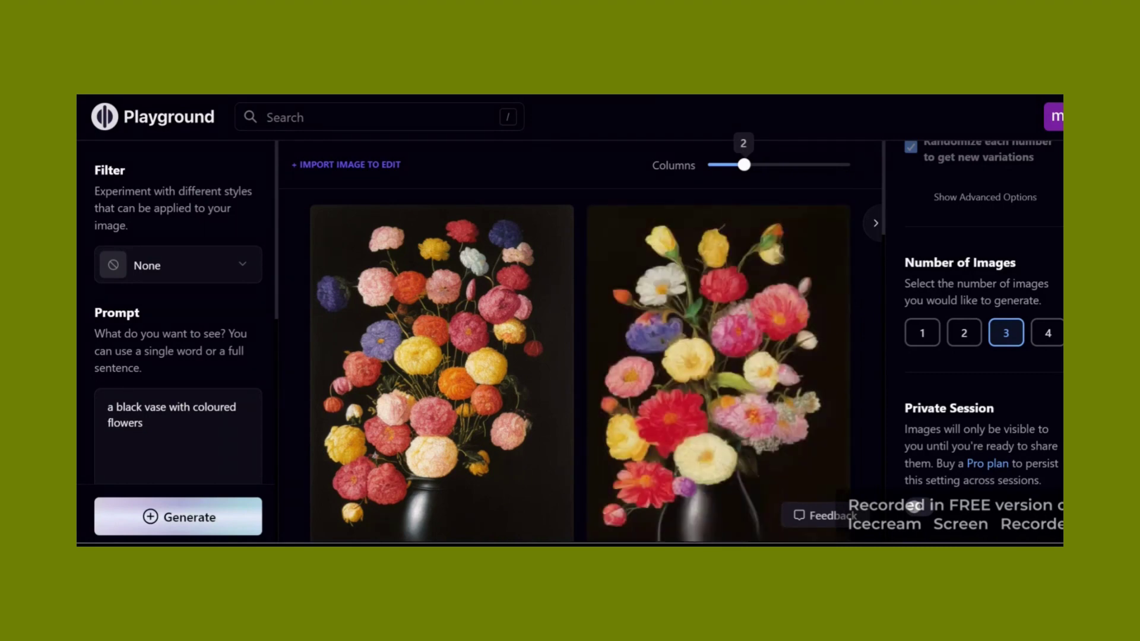
# Review the additional actions available for the second new variation, such as Make Private, Inpaint and Upscale by 4x
pyautogui.click(786, 229)
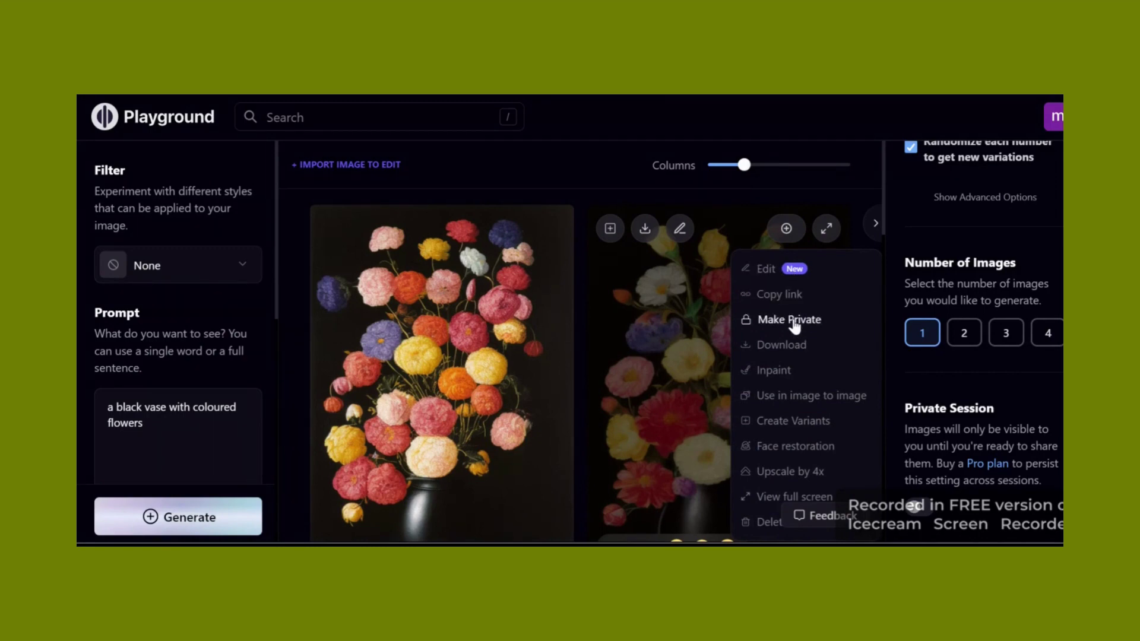
pyautogui.click(823, 351)
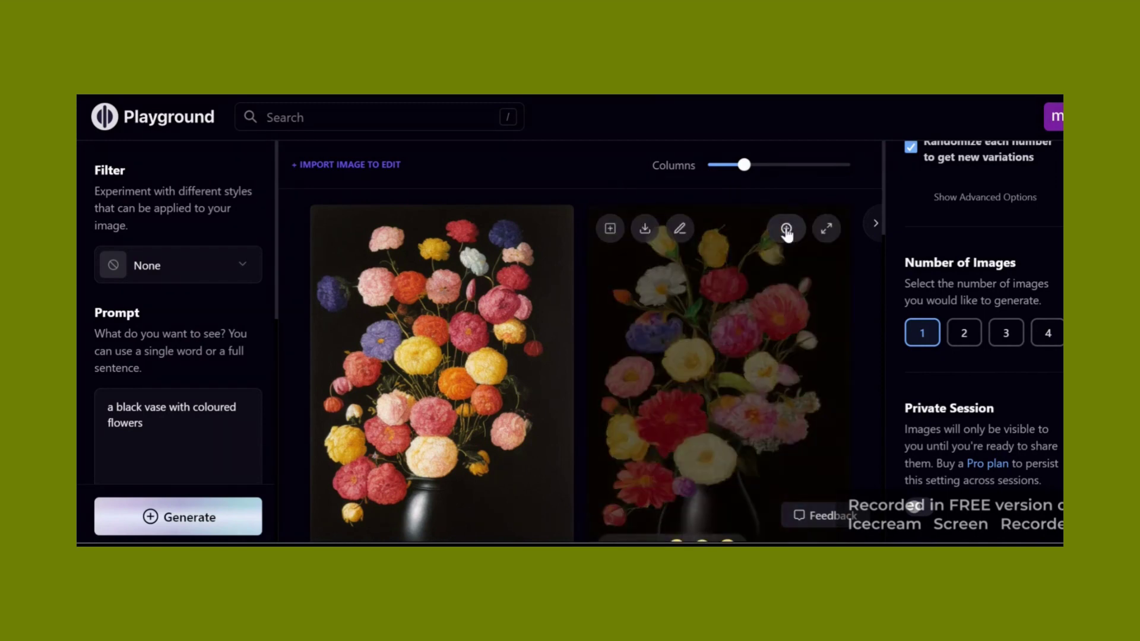
pyautogui.click(786, 231)
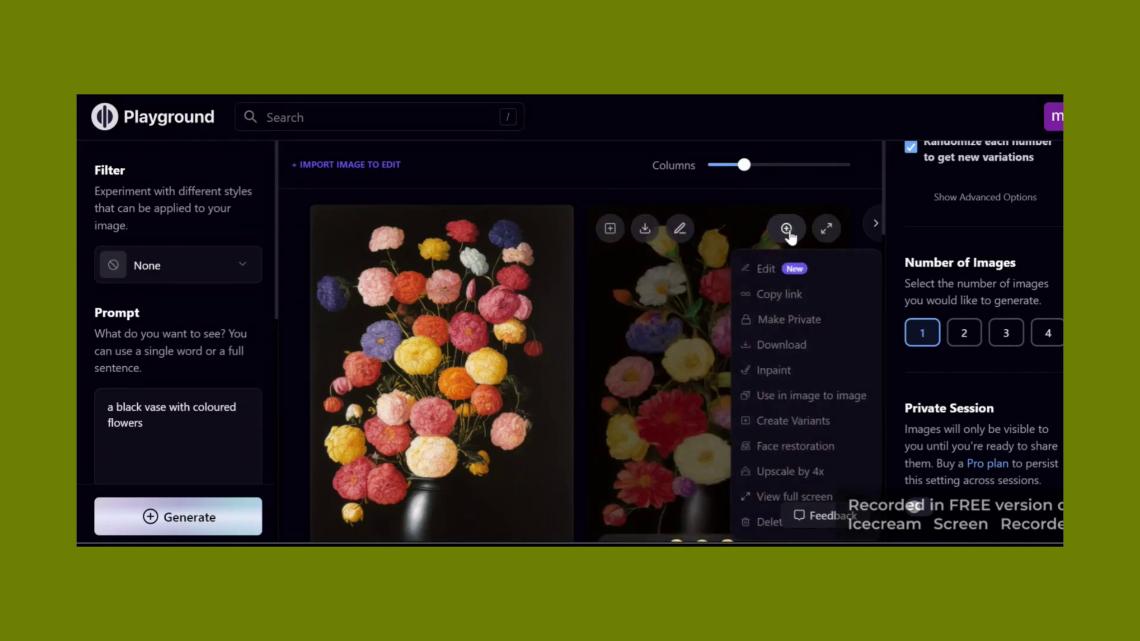
pyautogui.scroll(-2, 856, 461)
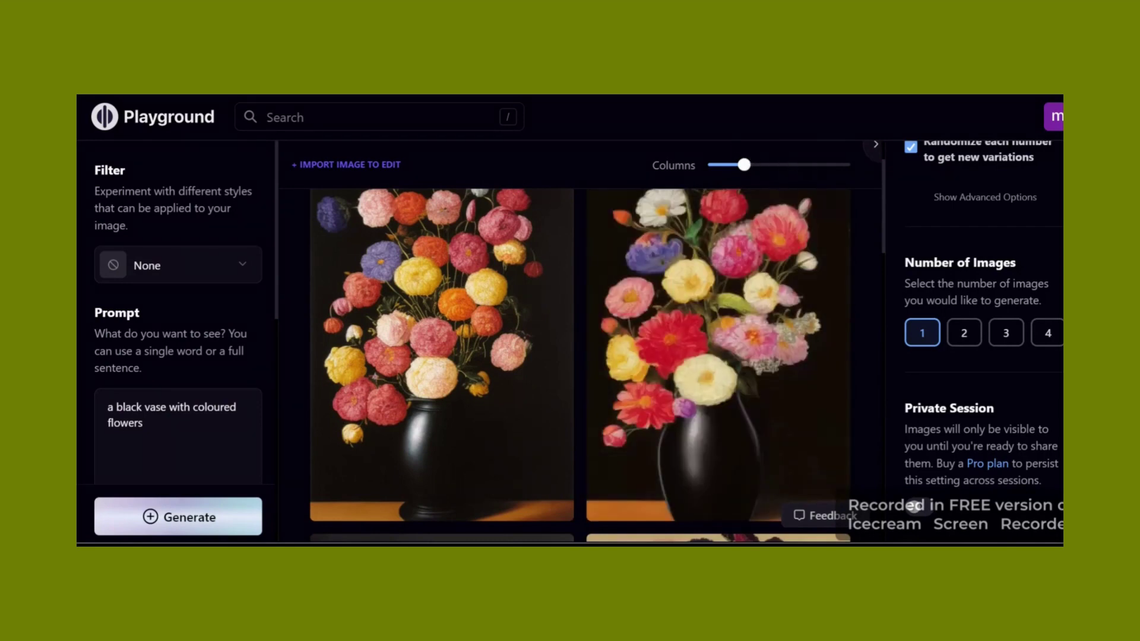
pyautogui.scroll(1, 782, 248)
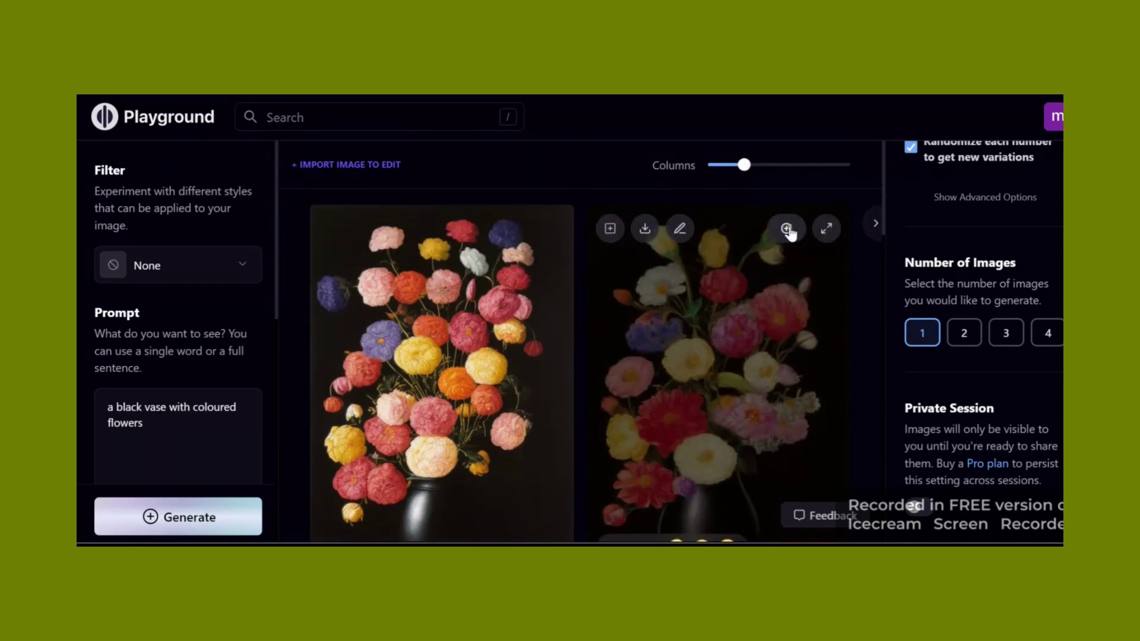
pyautogui.click(787, 231)
# Delete the generated vase image with the grey-green background and yellow, red and blue flowers
pyautogui.scroll(-5, 628, 303)
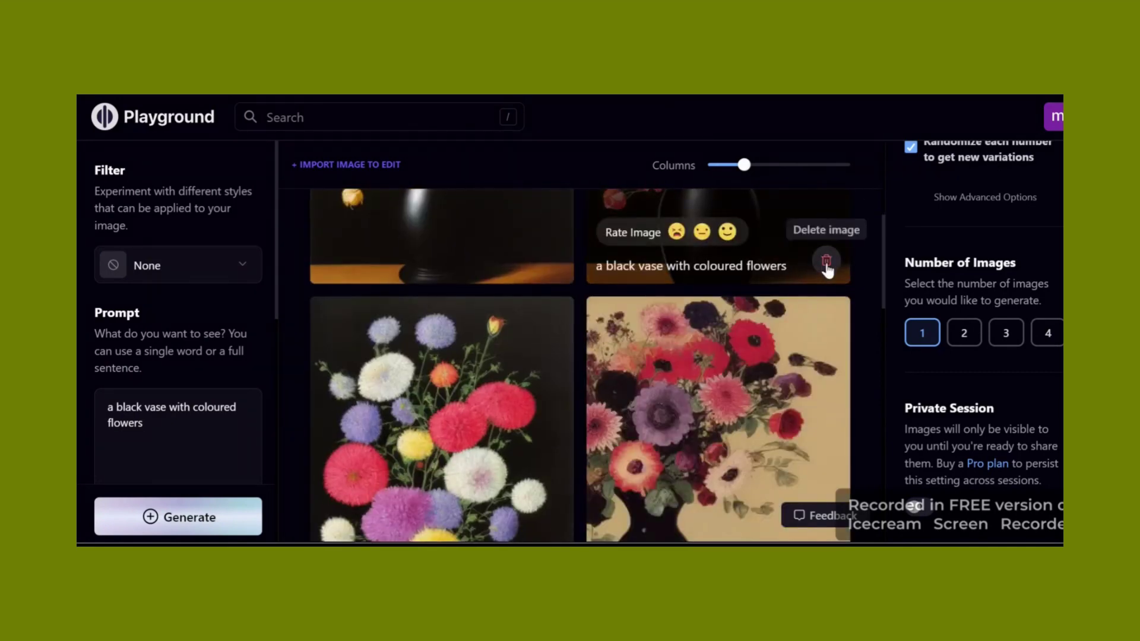
pyautogui.scroll(-4, 560, 387)
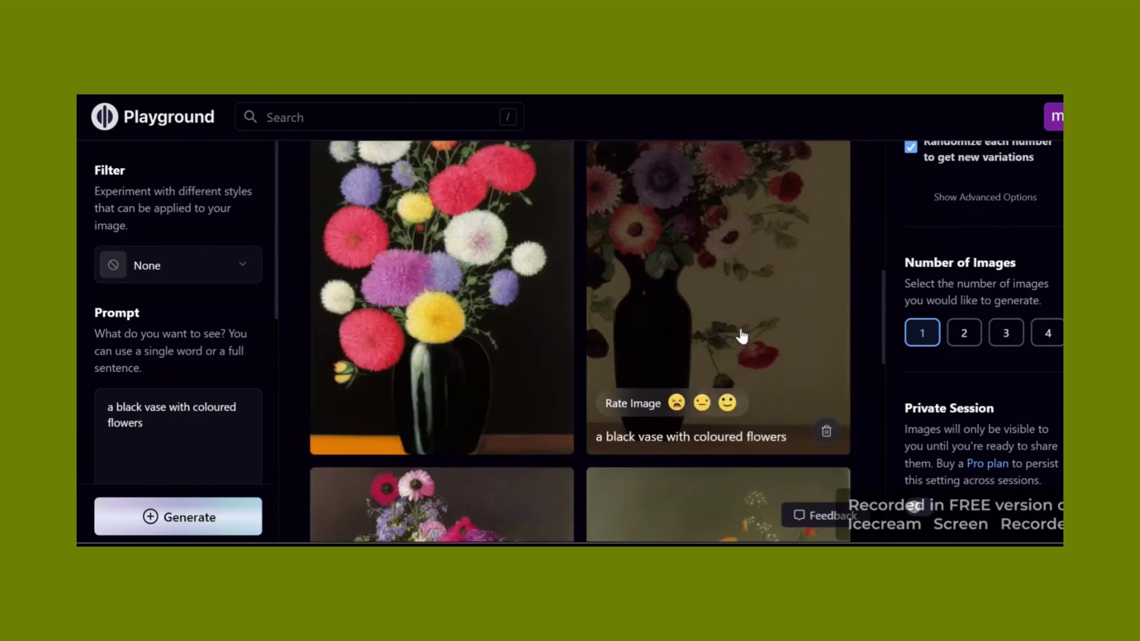
pyautogui.scroll(-5, 742, 336)
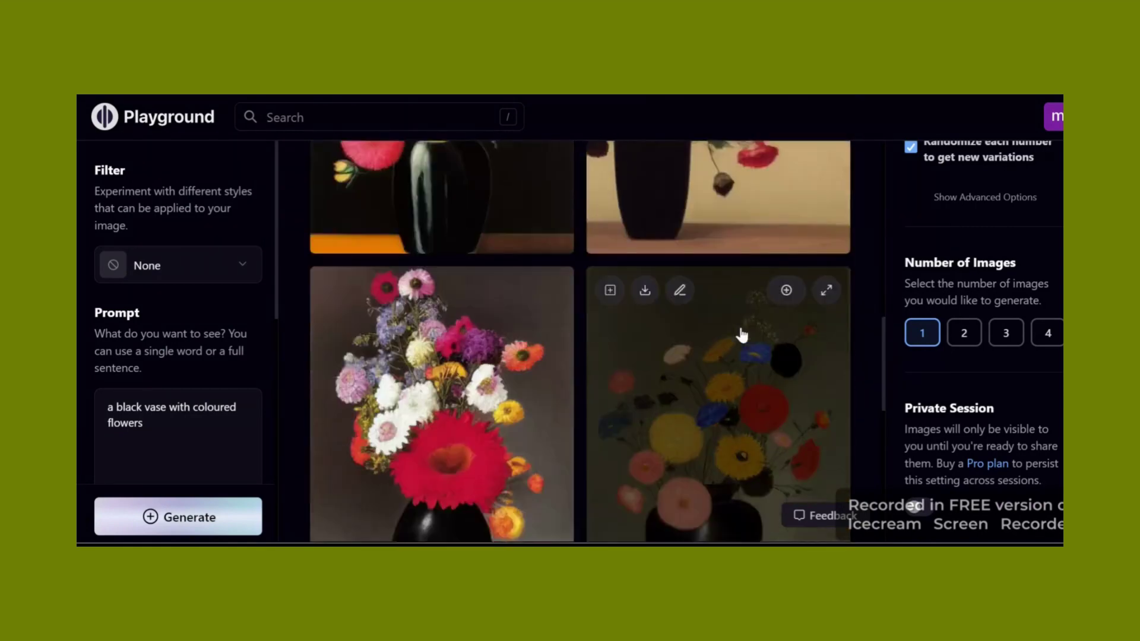
pyautogui.scroll(-3, 799, 343)
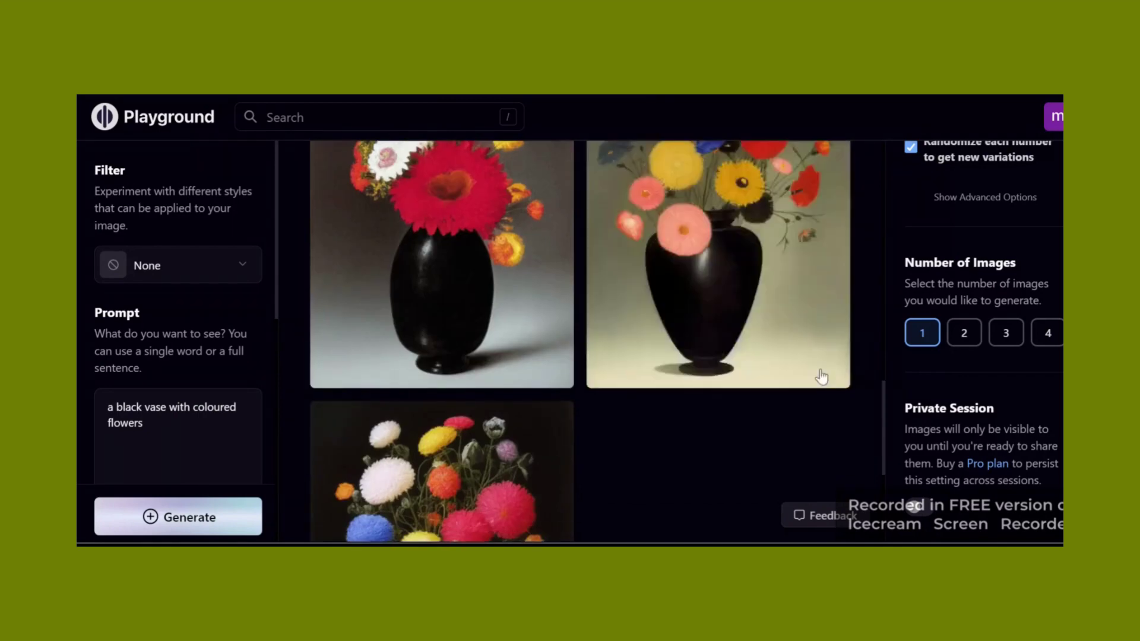
pyautogui.click(826, 374)
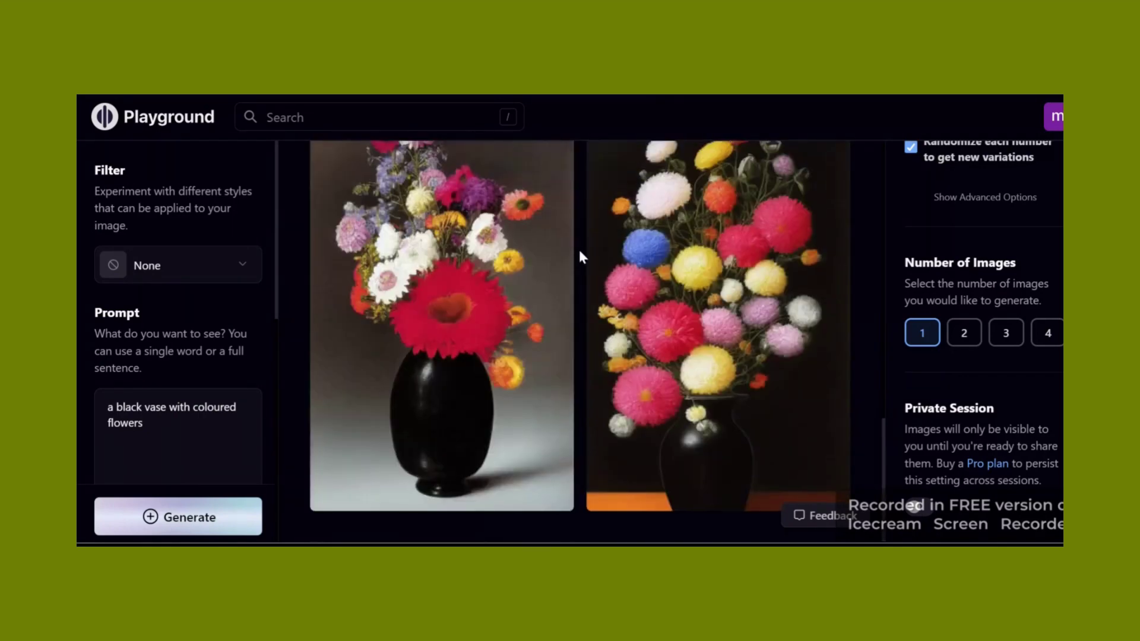
# Rate the second new variation as Love
pyautogui.scroll(2, 579, 249)
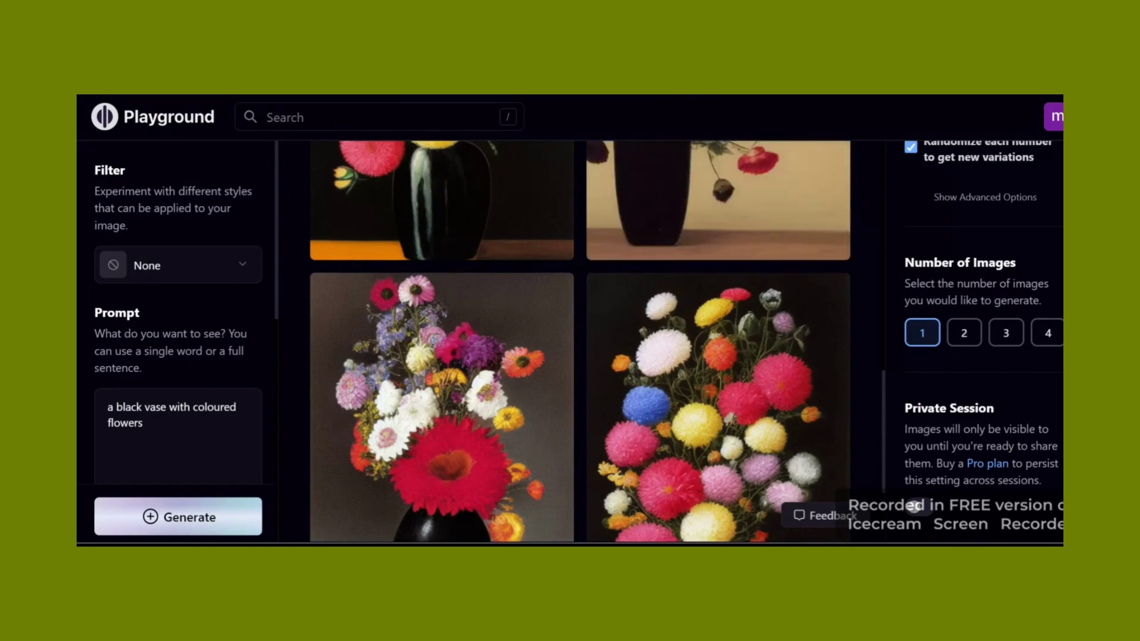
pyautogui.scroll(5, 713, 267)
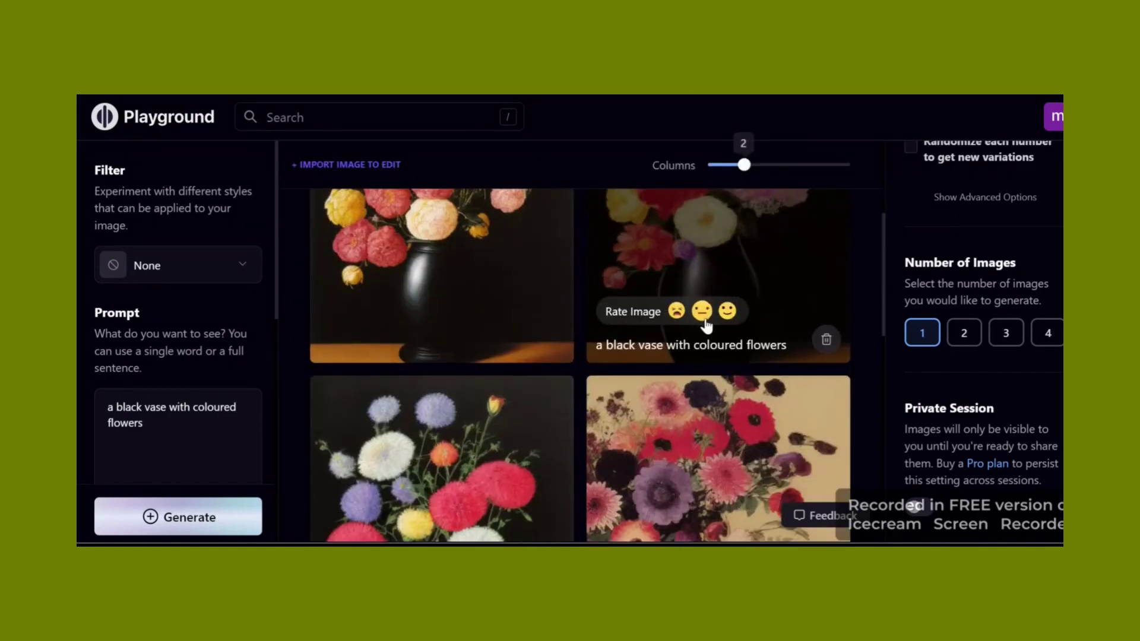
pyautogui.scroll(1, 766, 267)
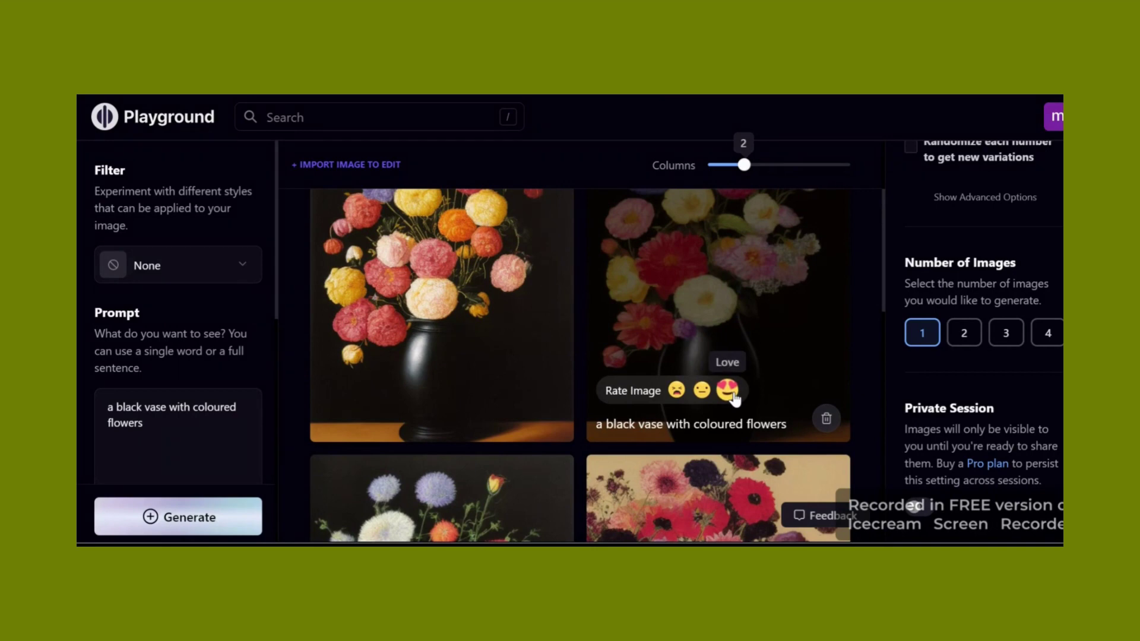
pyautogui.click(727, 395)
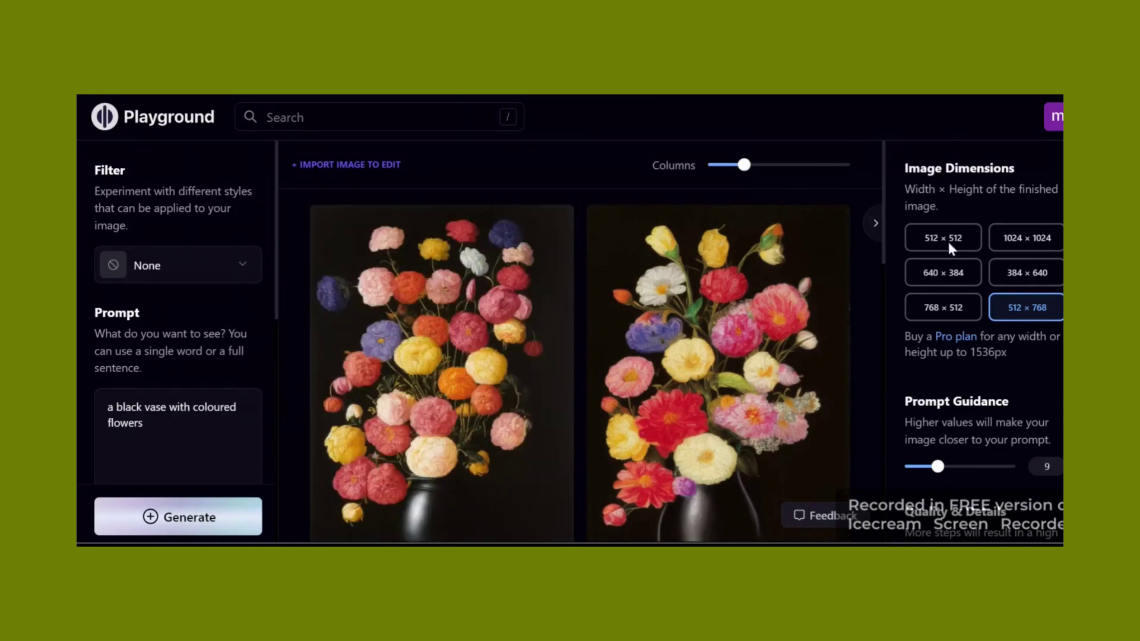
# Set the image dimensions to 512 × 512
pyautogui.click(948, 246)
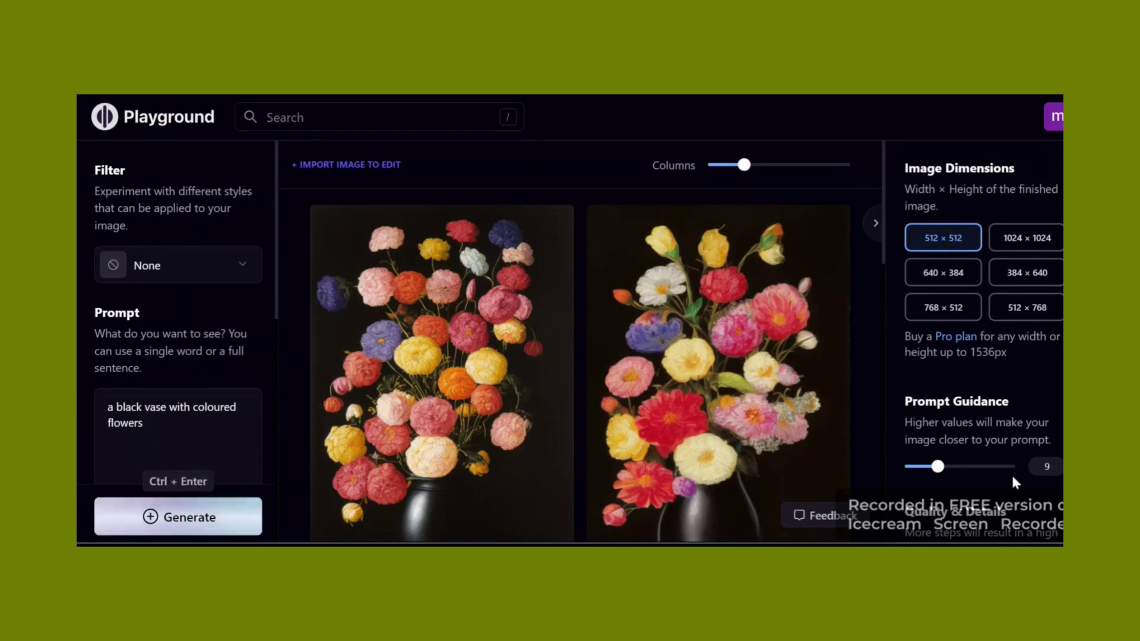
# Generate a new 512 × 512 image with Stable Diffusion 1.5 from the prompt "a black vase with coloured flowers"
pyautogui.scroll(-4, 989, 450)
pyautogui.scroll(-3, 946, 463)
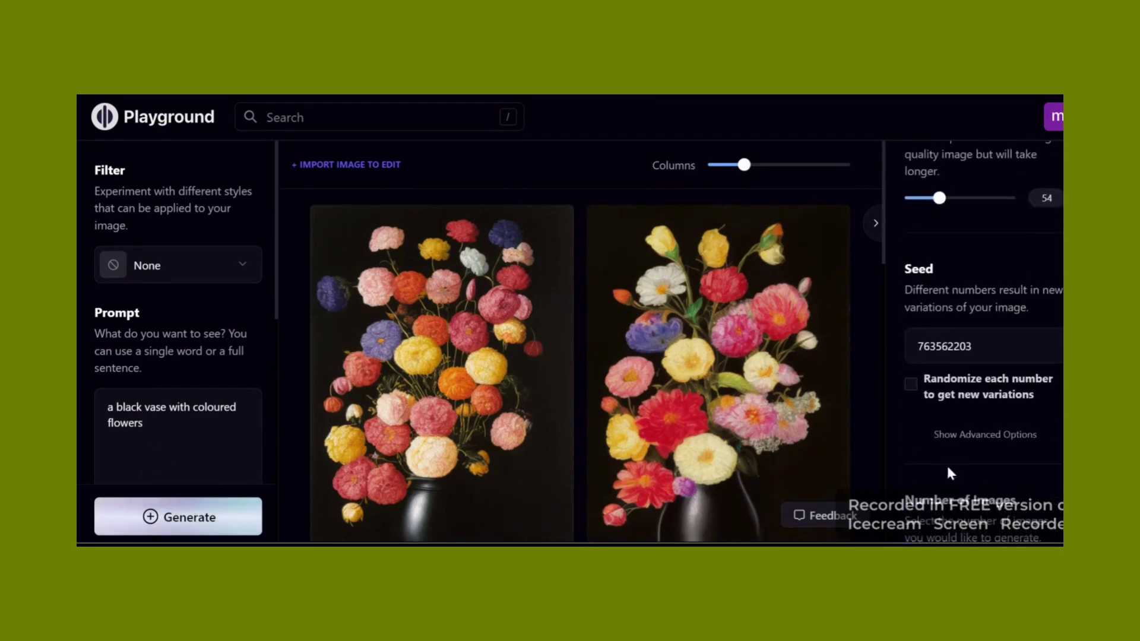
pyautogui.scroll(4, 946, 474)
pyautogui.scroll(4, 1009, 218)
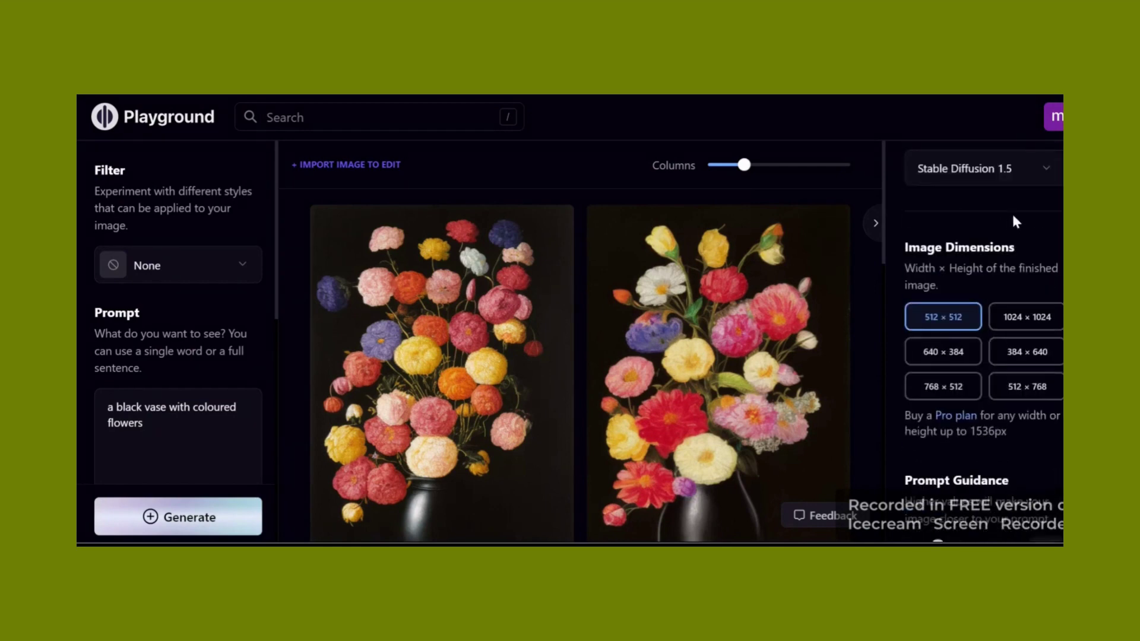
pyautogui.click(167, 518)
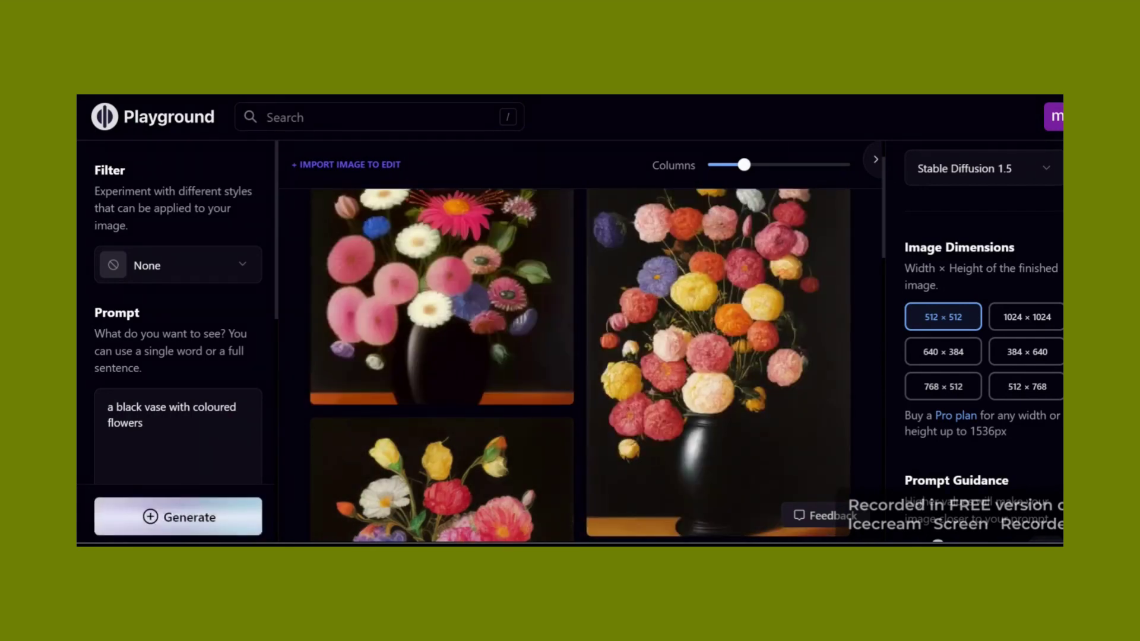
pyautogui.scroll(1, 552, 321)
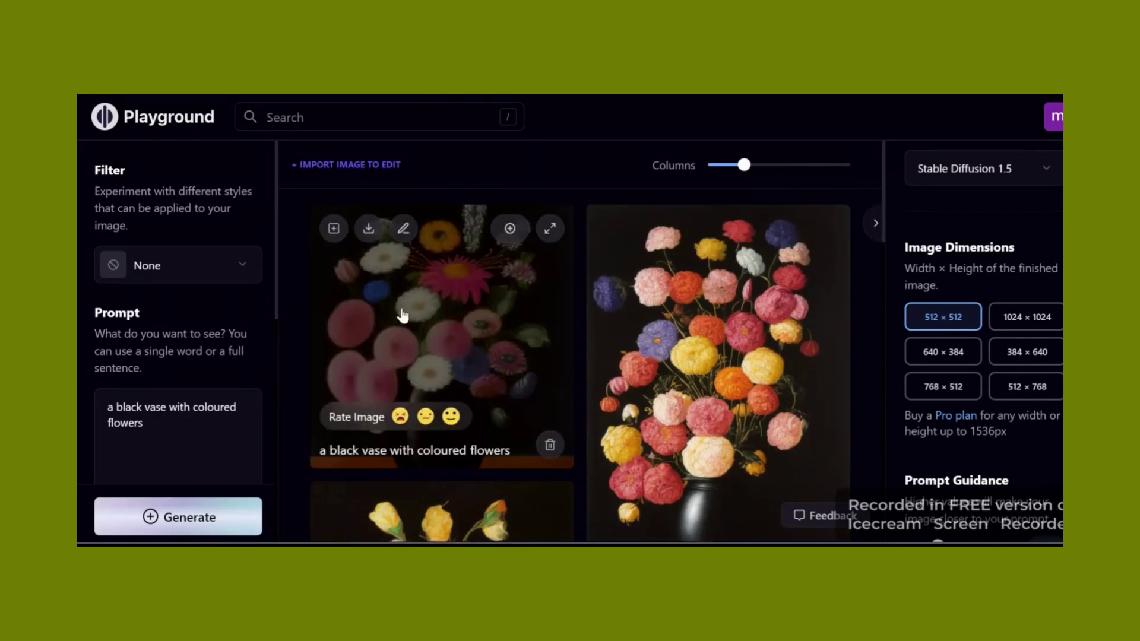
# Raise Quality & Details to 100 and set the image dimensions to 1024 × 1024
pyautogui.scroll(-5, 942, 368)
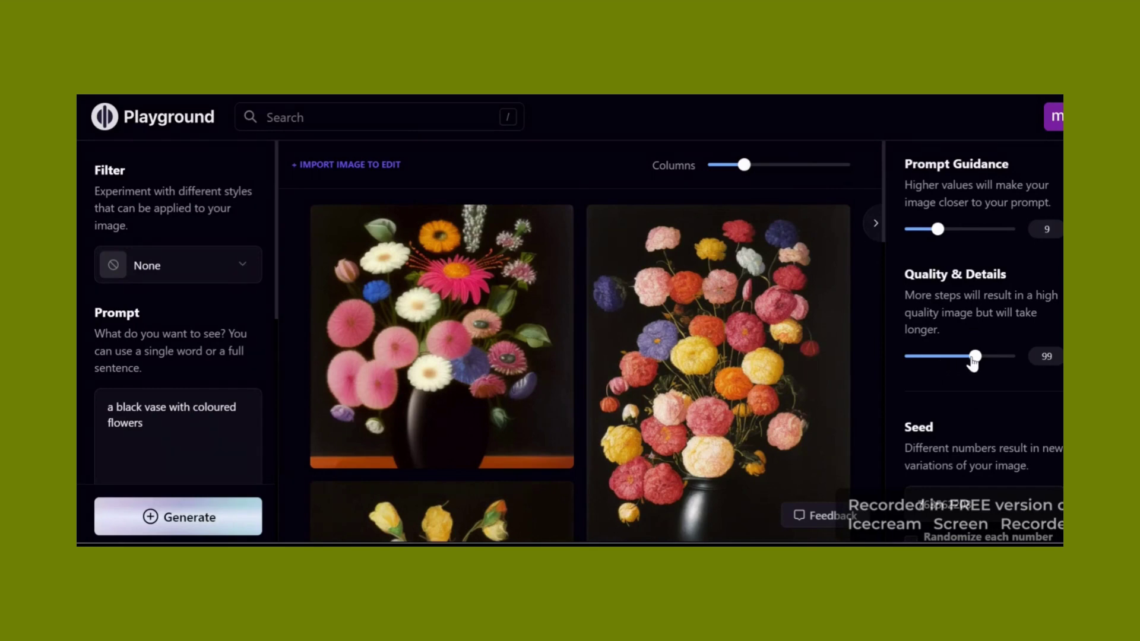
pyautogui.click(976, 358)
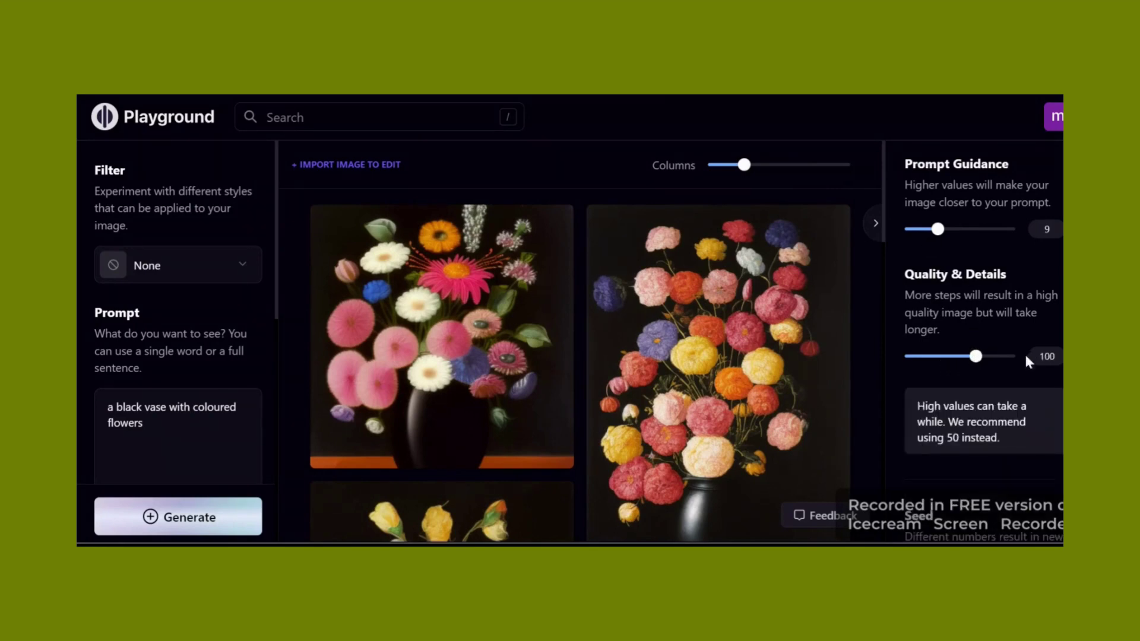
pyautogui.scroll(5, 980, 329)
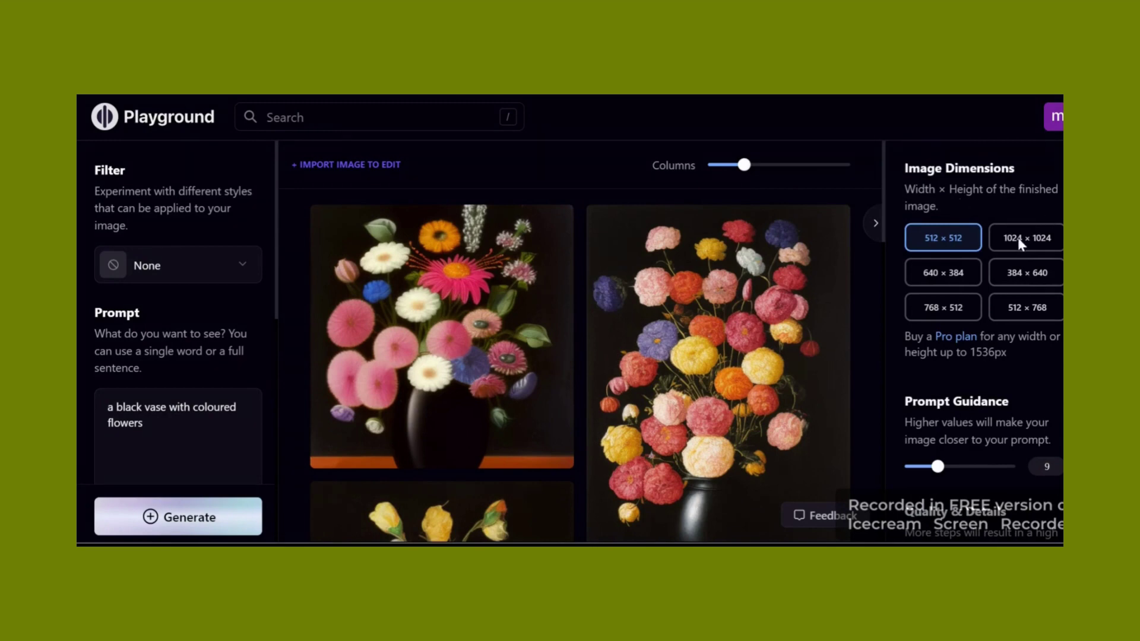
pyautogui.click(1020, 236)
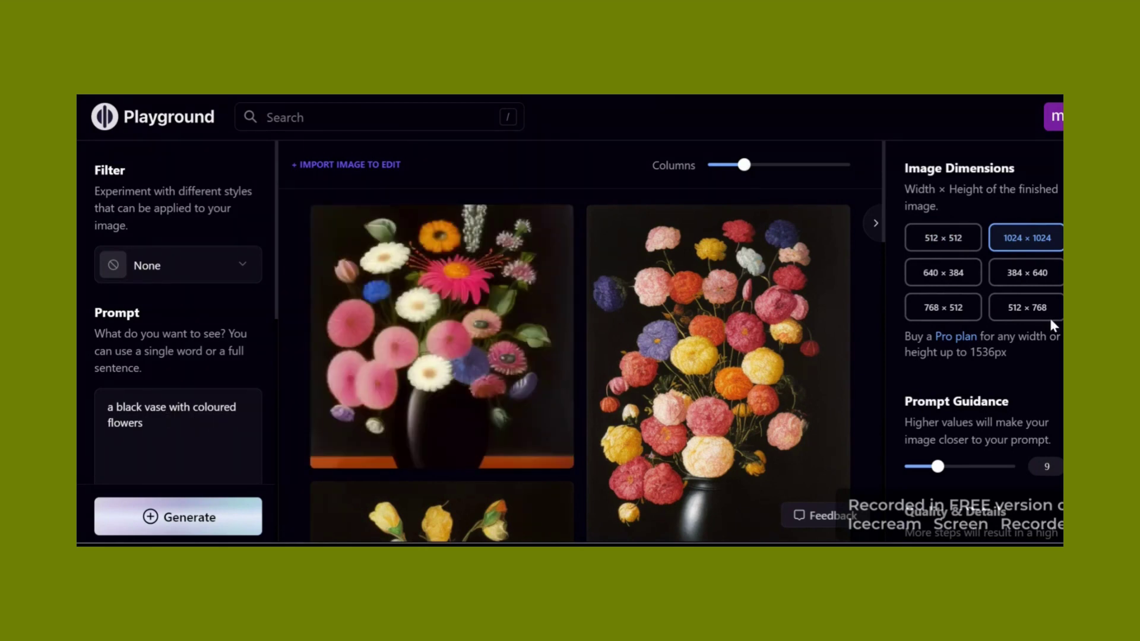
# Create a variation of the newest image, the black vase with pink and white daisy-like flowers
pyautogui.moveTo(385, 268)
pyautogui.scroll(-3, 1000, 473)
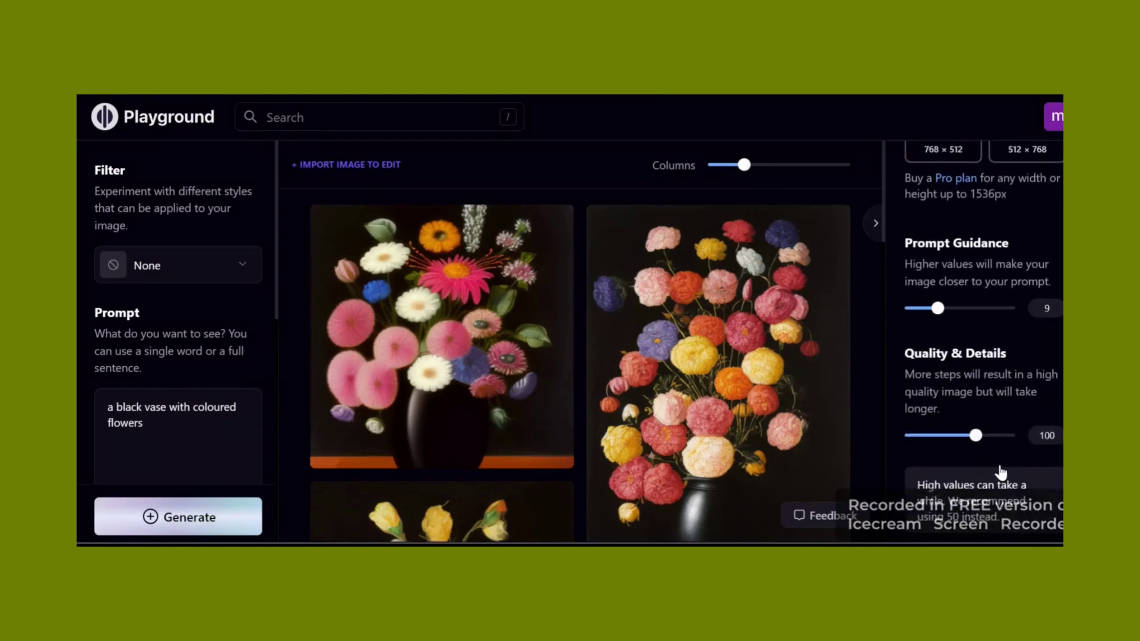
pyautogui.moveTo(328, 228)
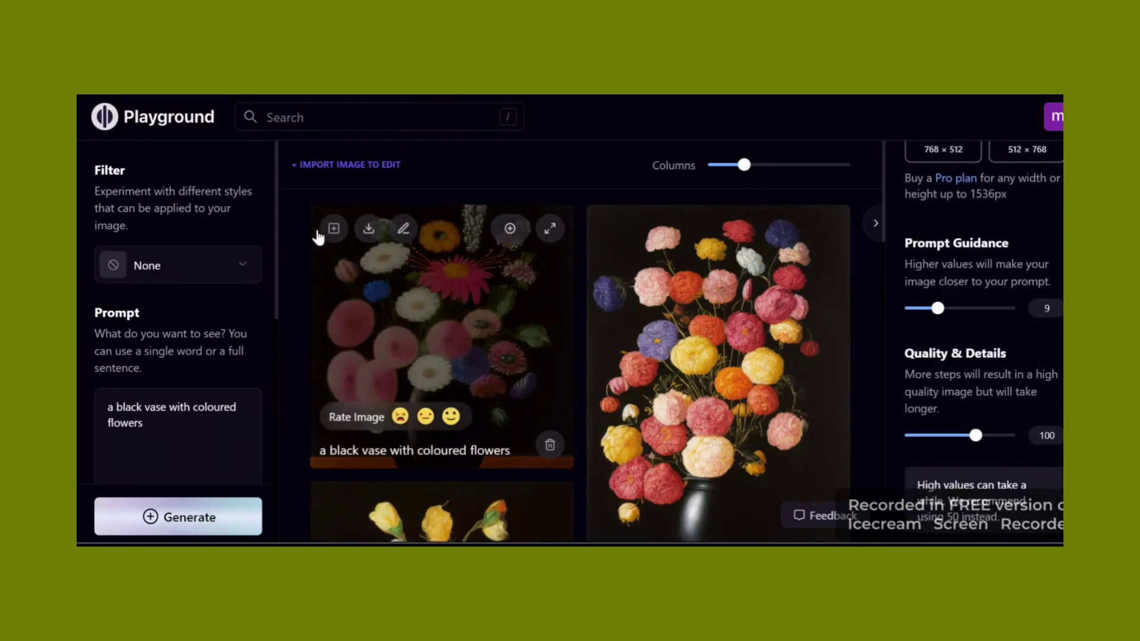
pyautogui.click(330, 229)
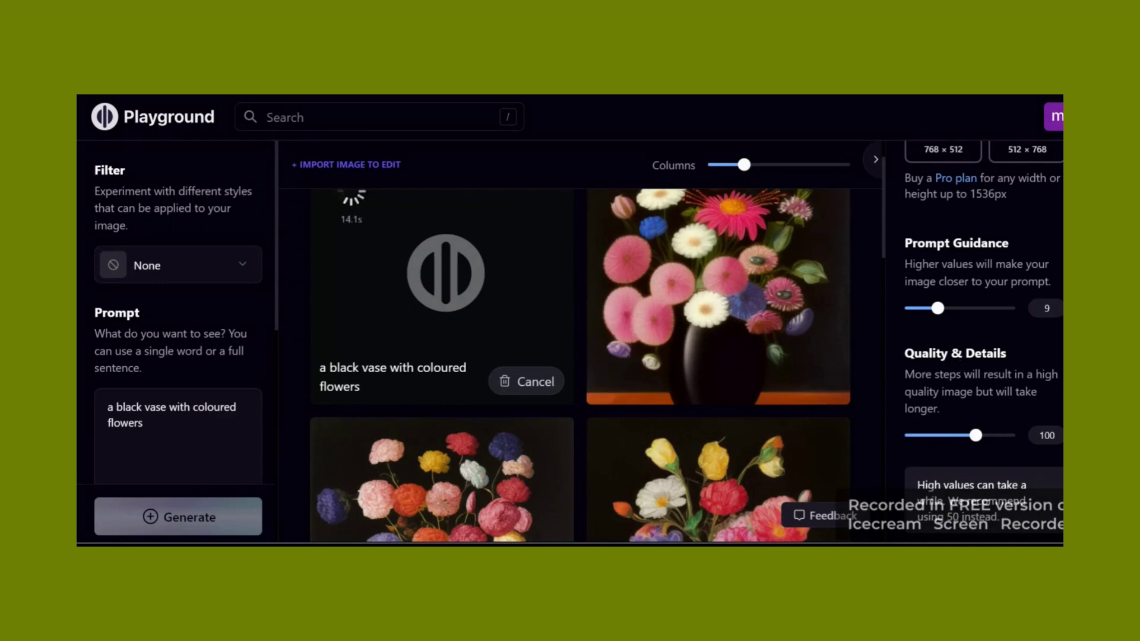
pyautogui.scroll(1, 433, 280)
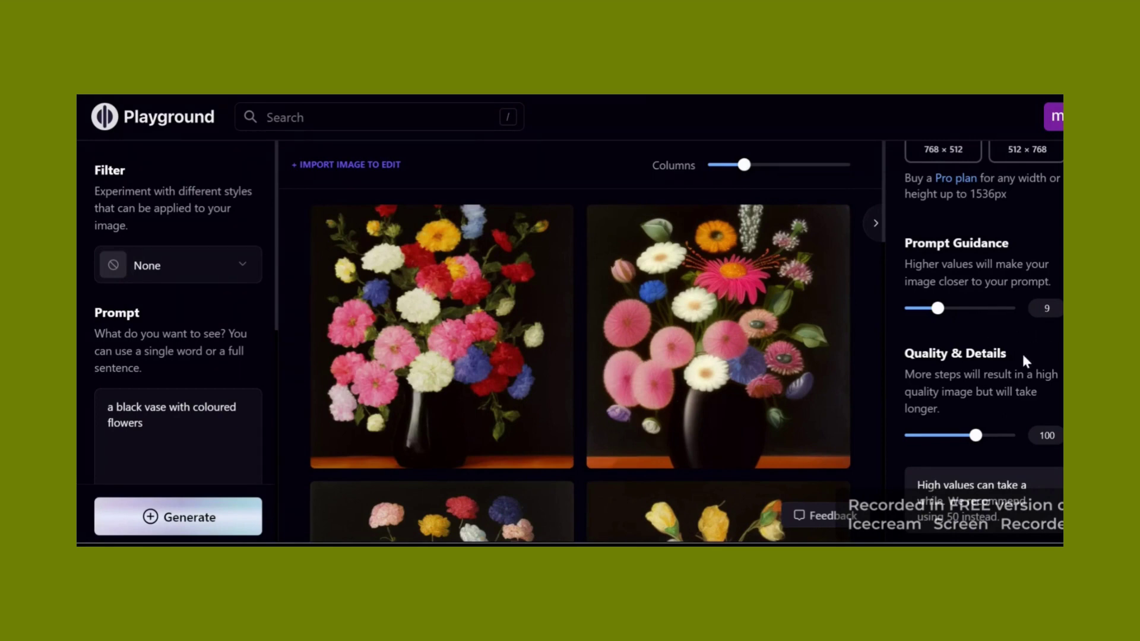
# Review the seed and number-of-images settings and turn on Private Session
pyautogui.scroll(-4, 1023, 359)
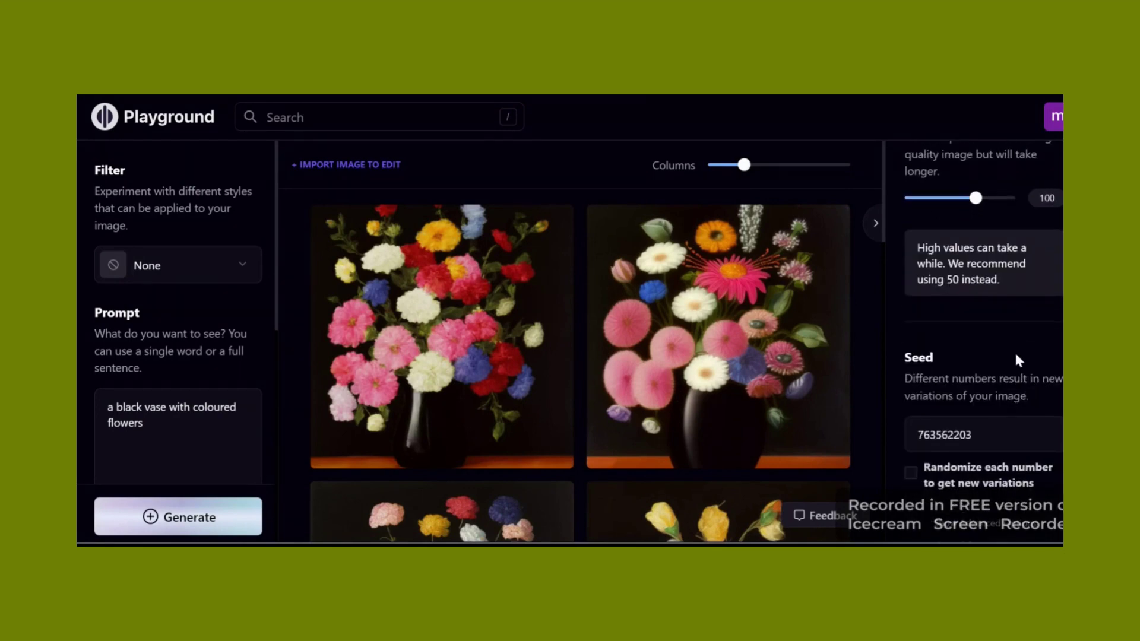
pyautogui.scroll(2, 963, 386)
pyautogui.scroll(-4, 964, 387)
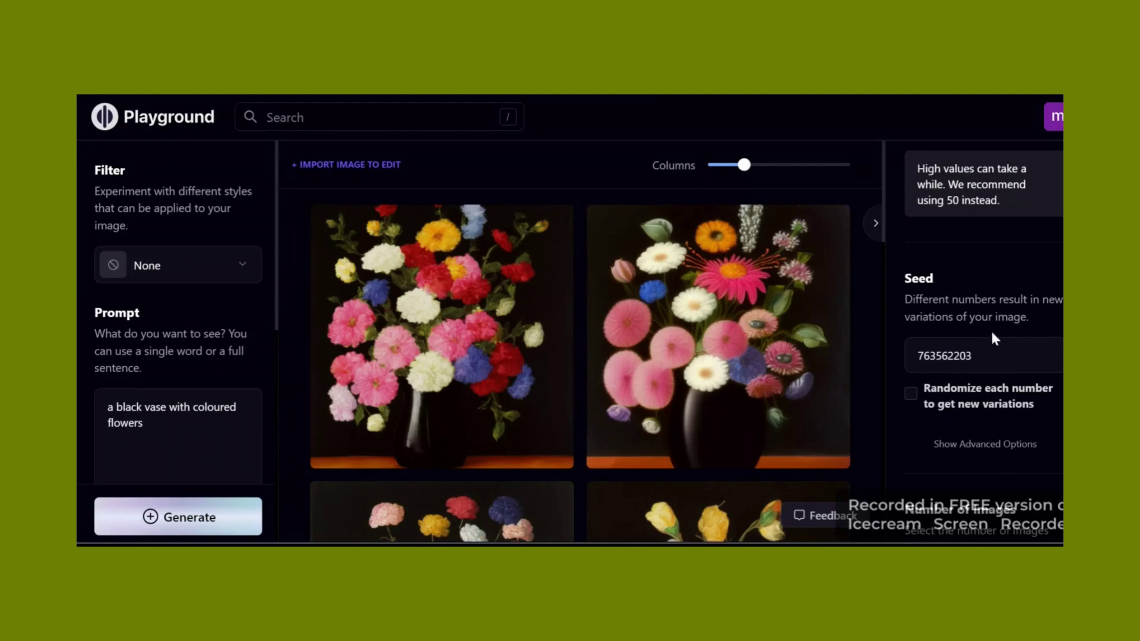
pyautogui.scroll(-3, 991, 333)
pyautogui.scroll(-2, 1015, 339)
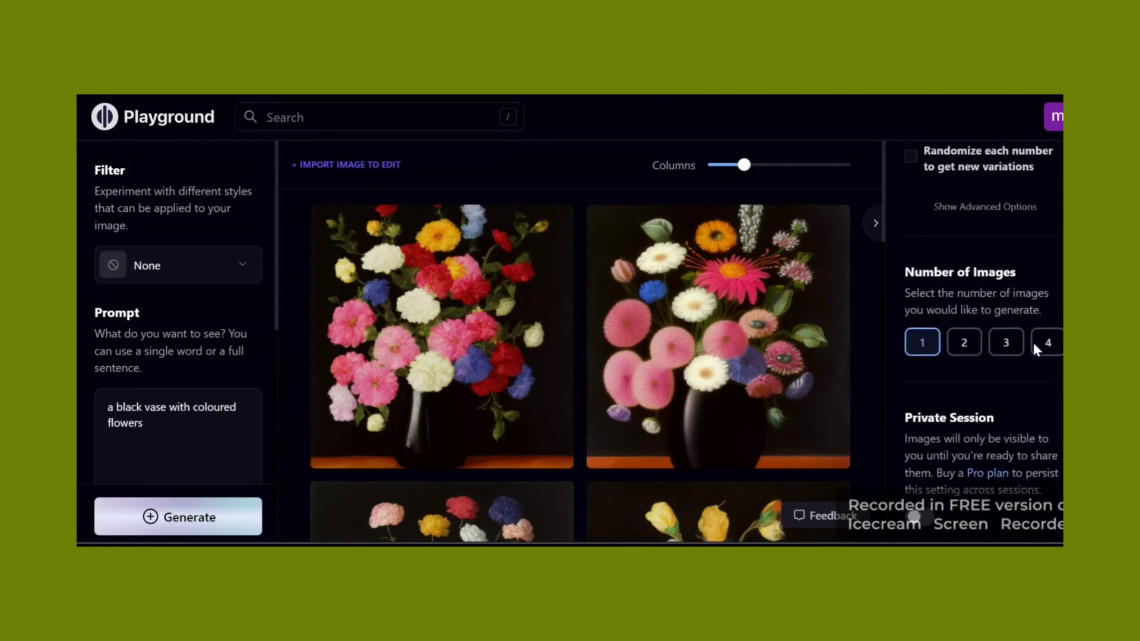
pyautogui.click(920, 521)
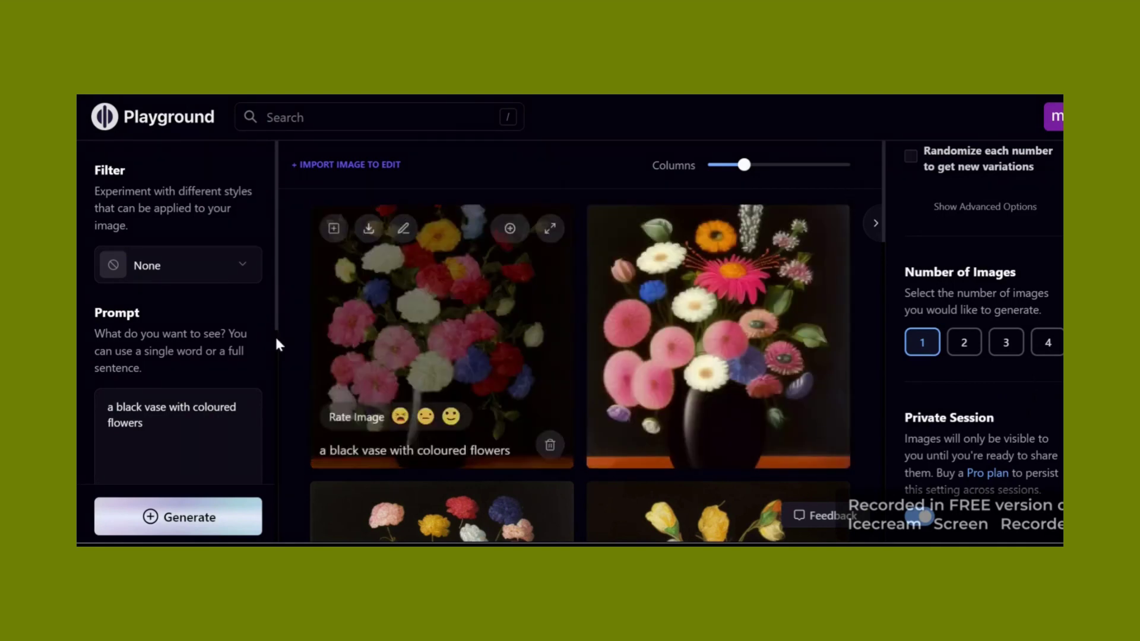
# Turn on Remove From Image for the vase prompt
pyautogui.scroll(-3, 204, 392)
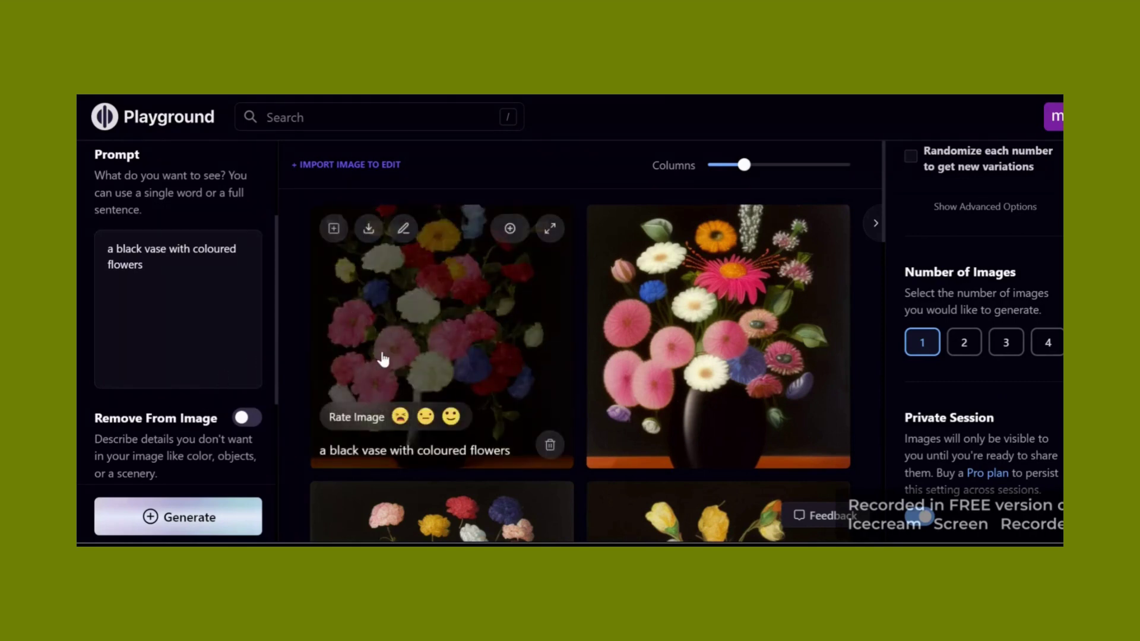
pyautogui.scroll(-1, 176, 478)
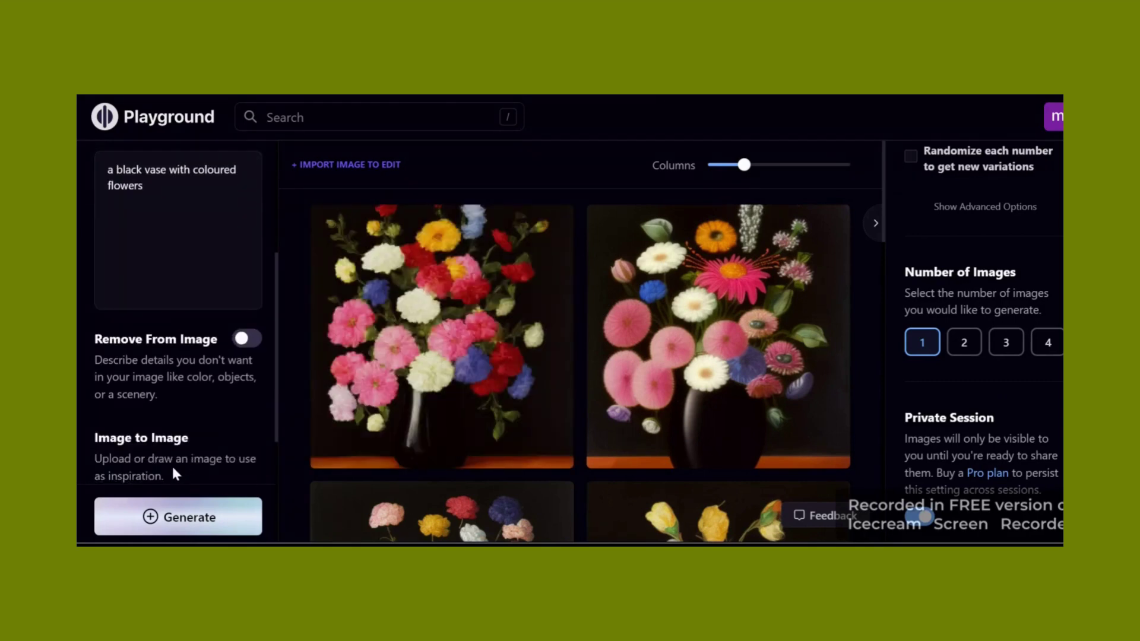
pyautogui.click(241, 341)
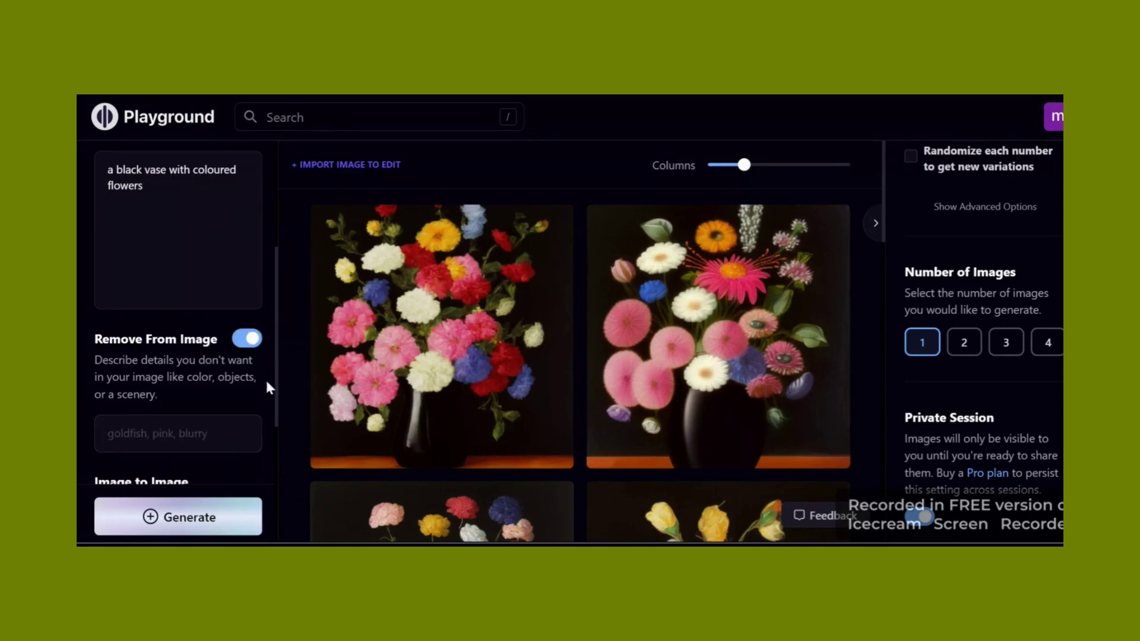
# Open the account's profile page with its own generated images
pyautogui.moveTo(412, 264)
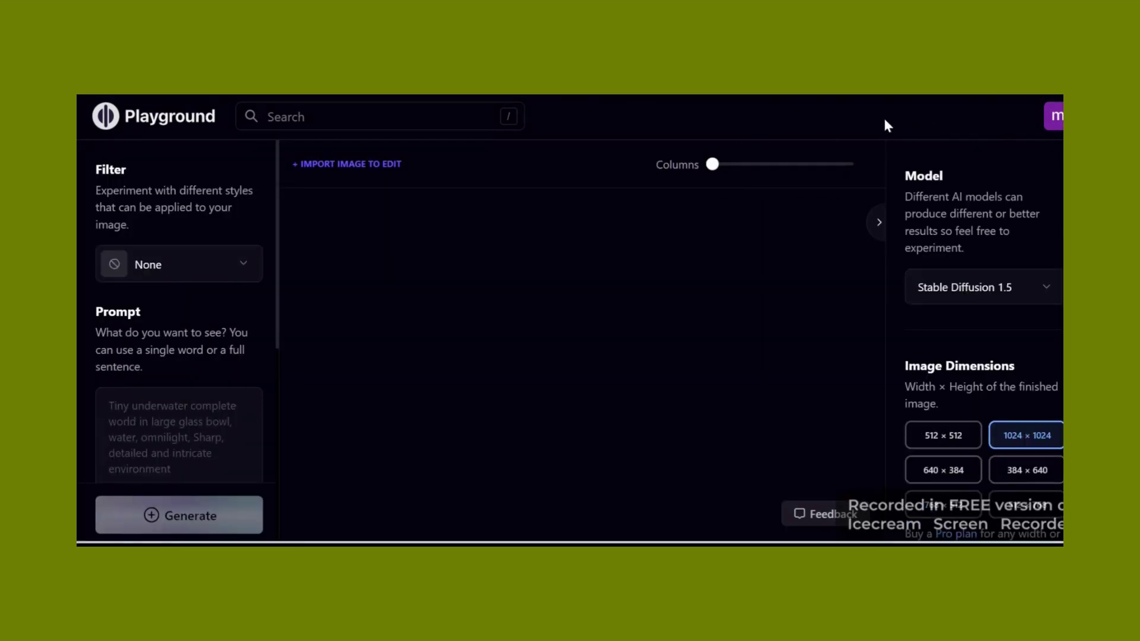
pyautogui.click(1051, 119)
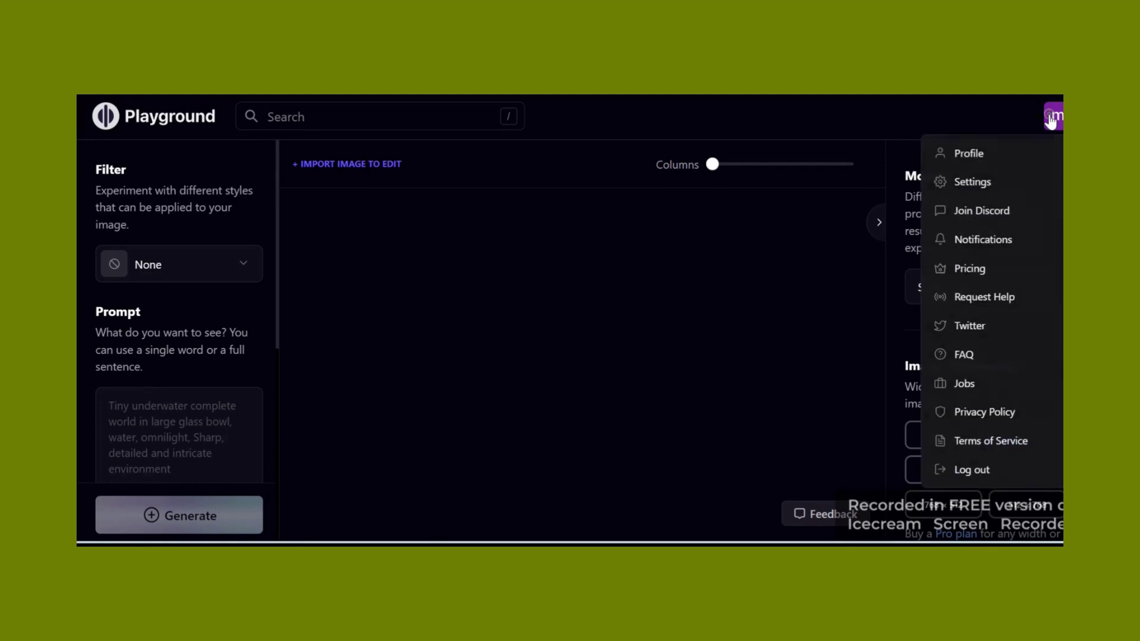
pyautogui.click(977, 155)
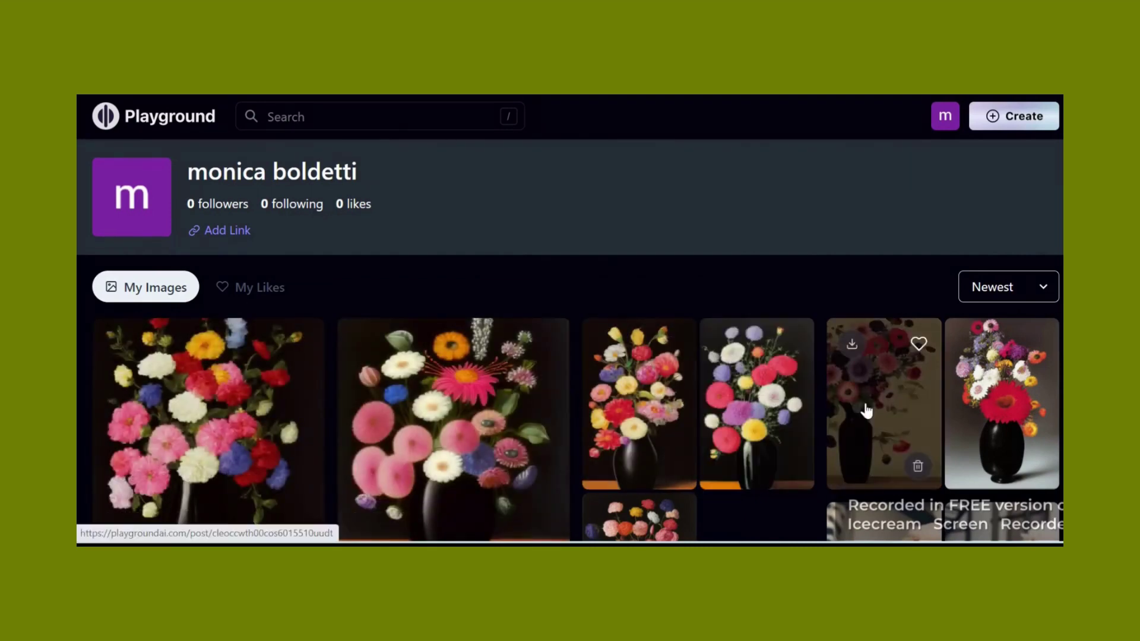
# Copy the prompt of the newest vase image in the profile and open the image for editing
pyautogui.click(222, 383)
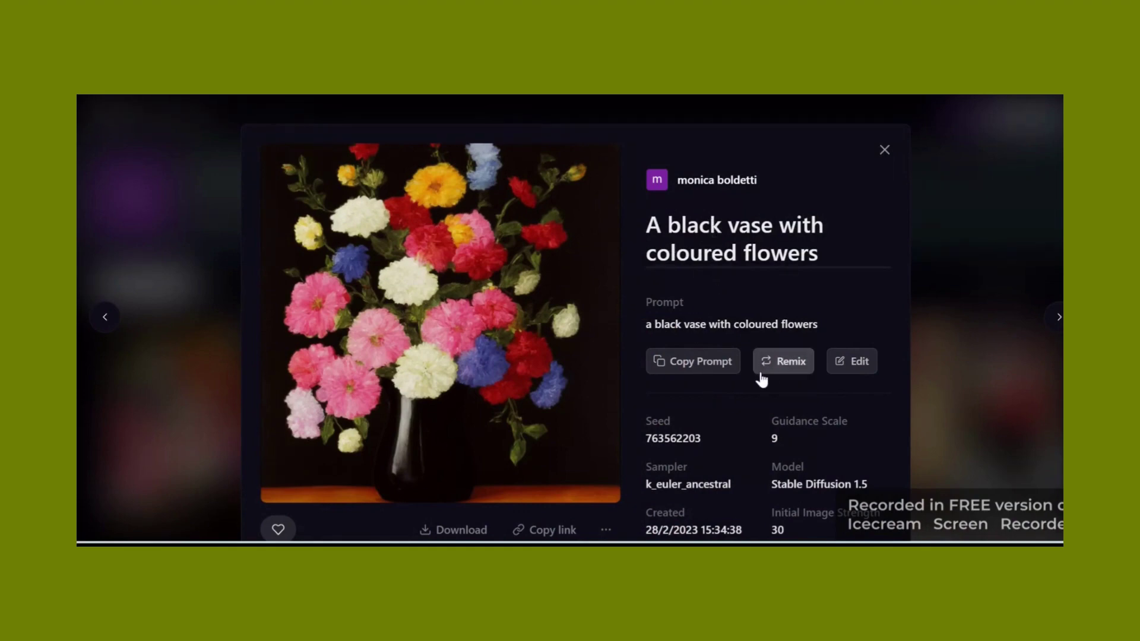
pyautogui.click(677, 369)
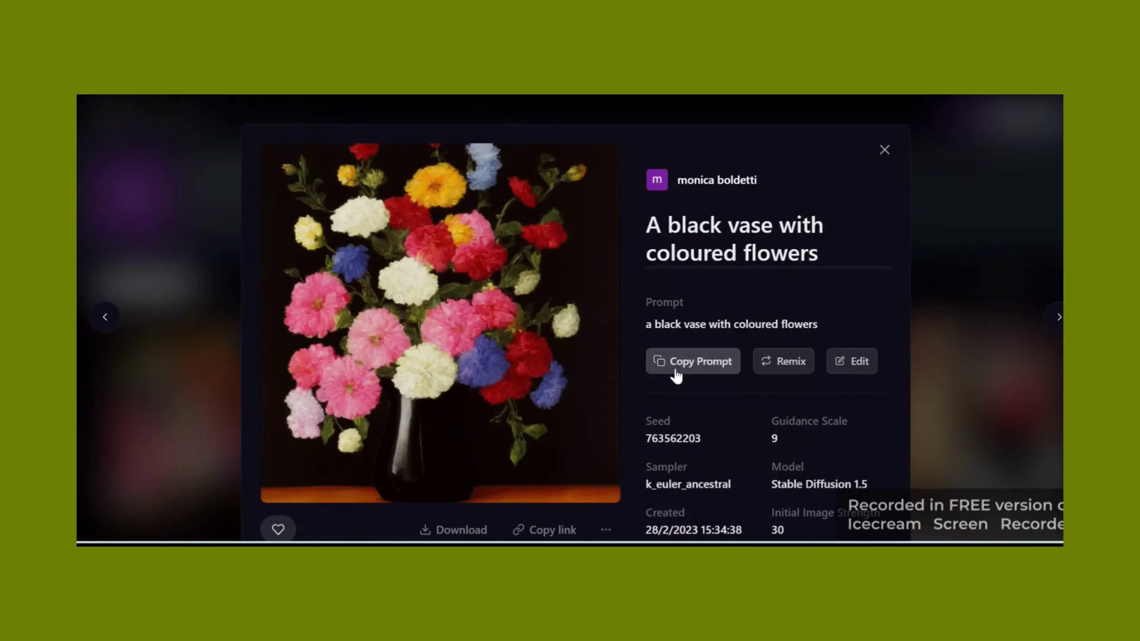
pyautogui.click(848, 364)
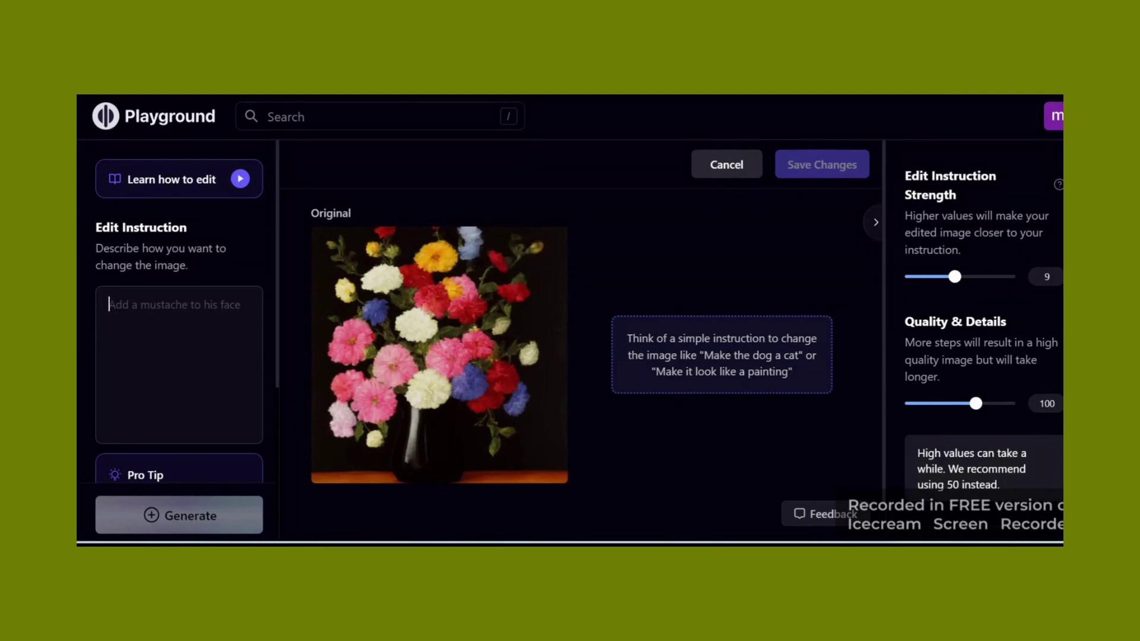
# Reopen the newest vase image from the profile and examine its generation details and the similar images below it
pyautogui.click(1046, 124)
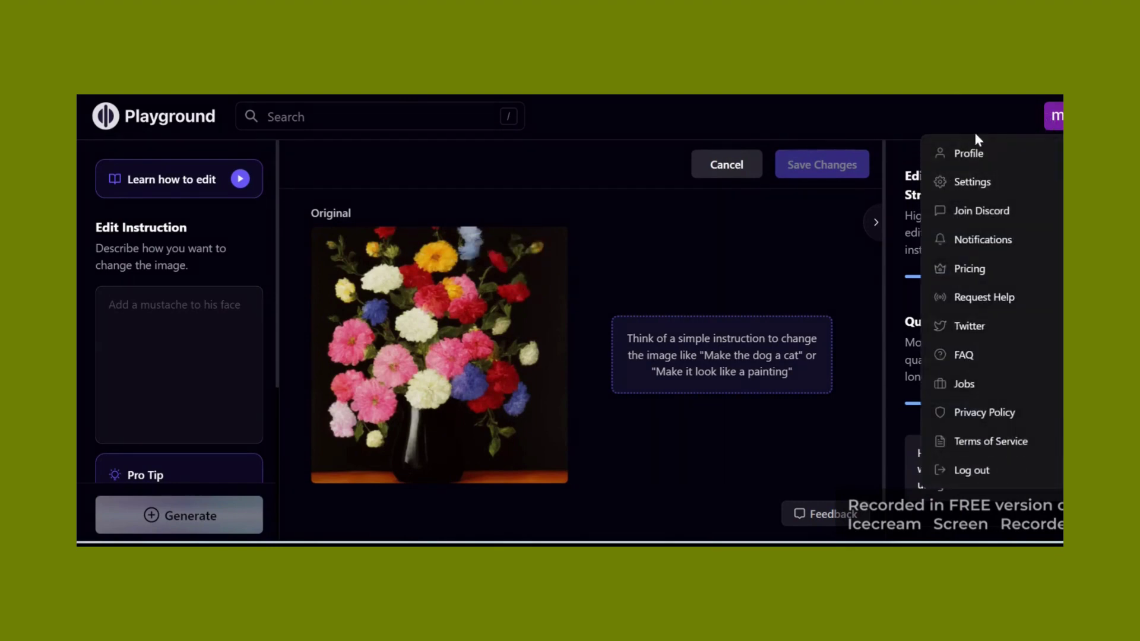
pyautogui.click(974, 148)
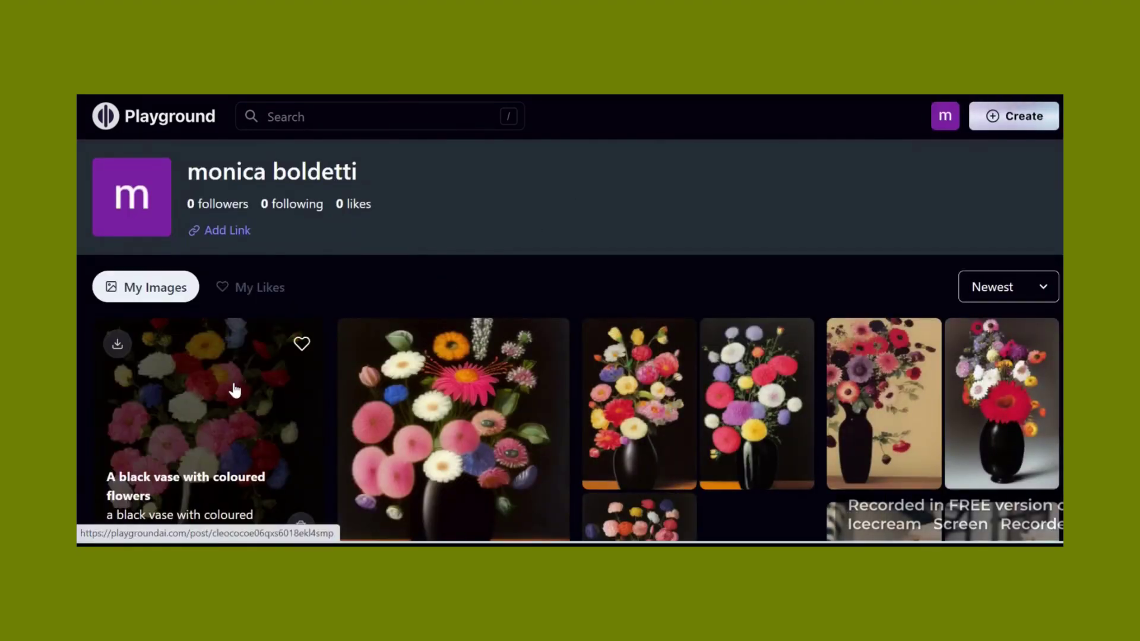
pyautogui.click(233, 383)
pyautogui.scroll(-3, 607, 276)
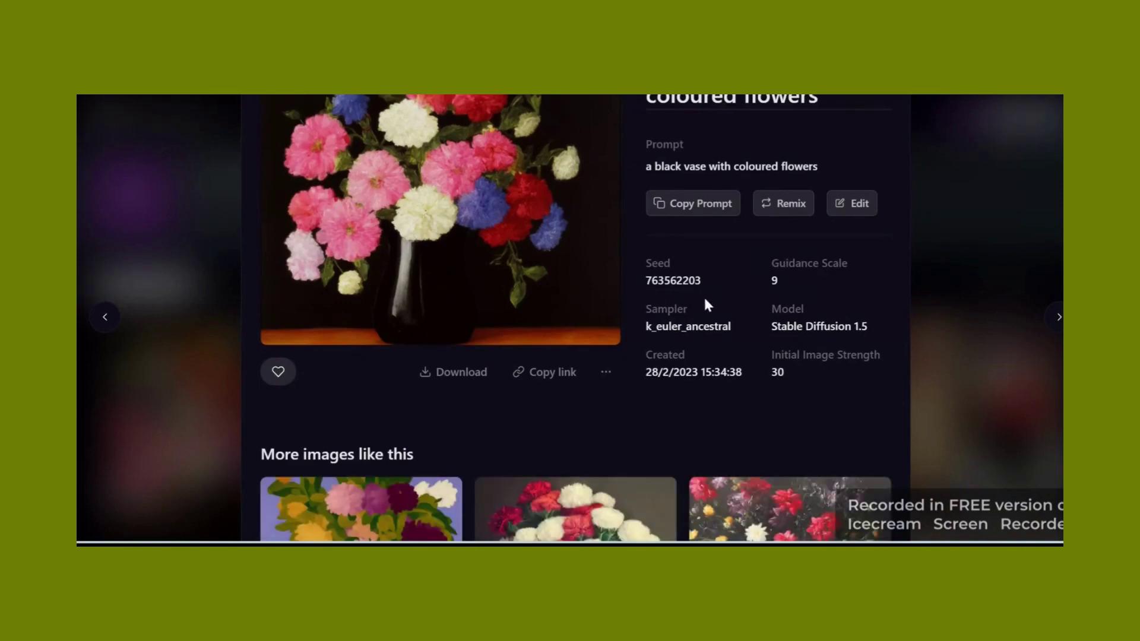
pyautogui.scroll(-3, 753, 372)
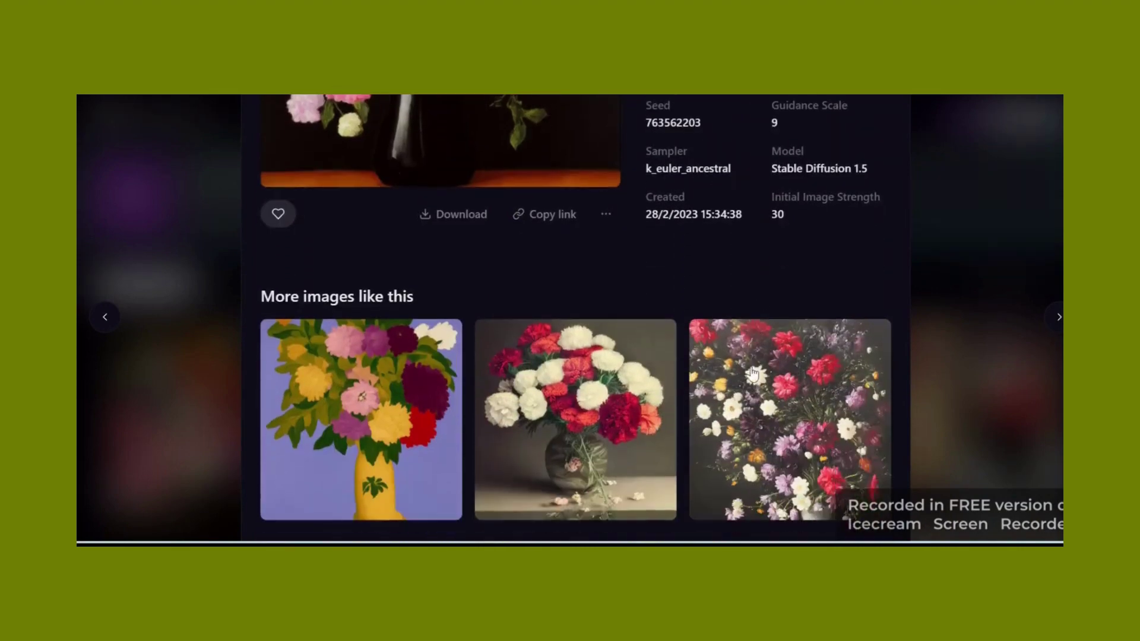
pyautogui.scroll(-2, 440, 323)
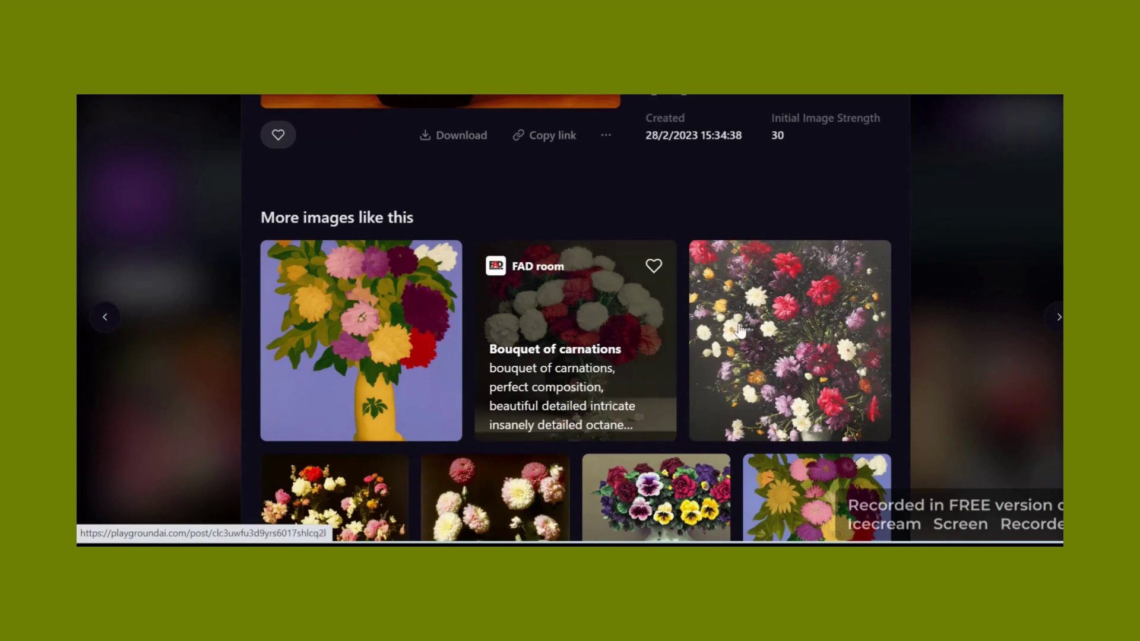
pyautogui.scroll(-1, 681, 374)
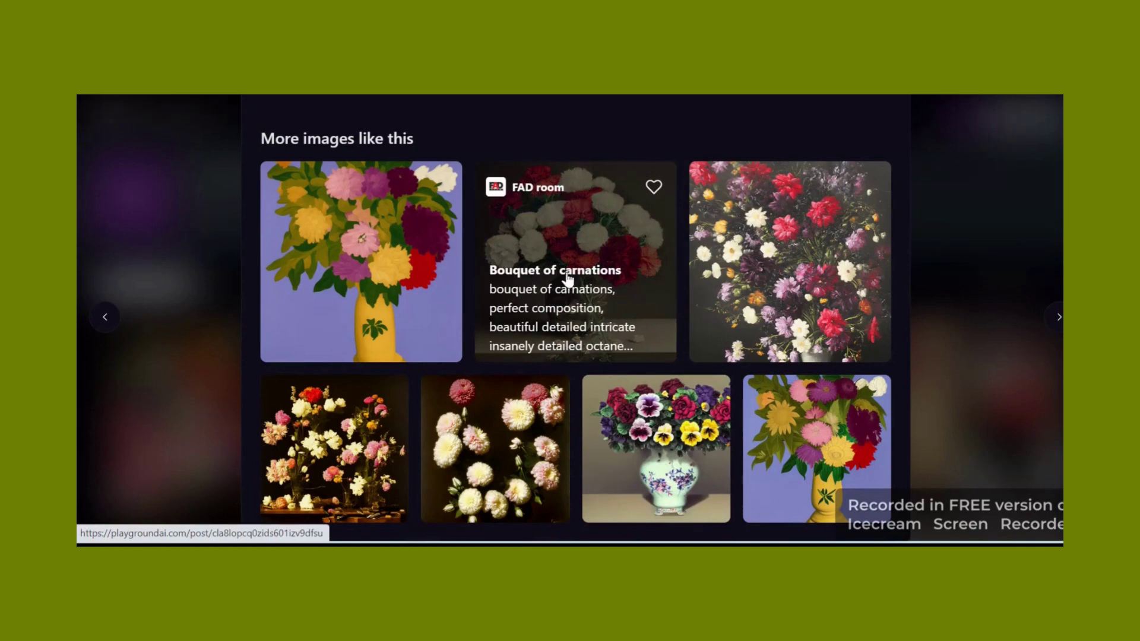
# Go back to the vase image's prompt details and start editing the image with an edit instruction
pyautogui.scroll(3, 567, 276)
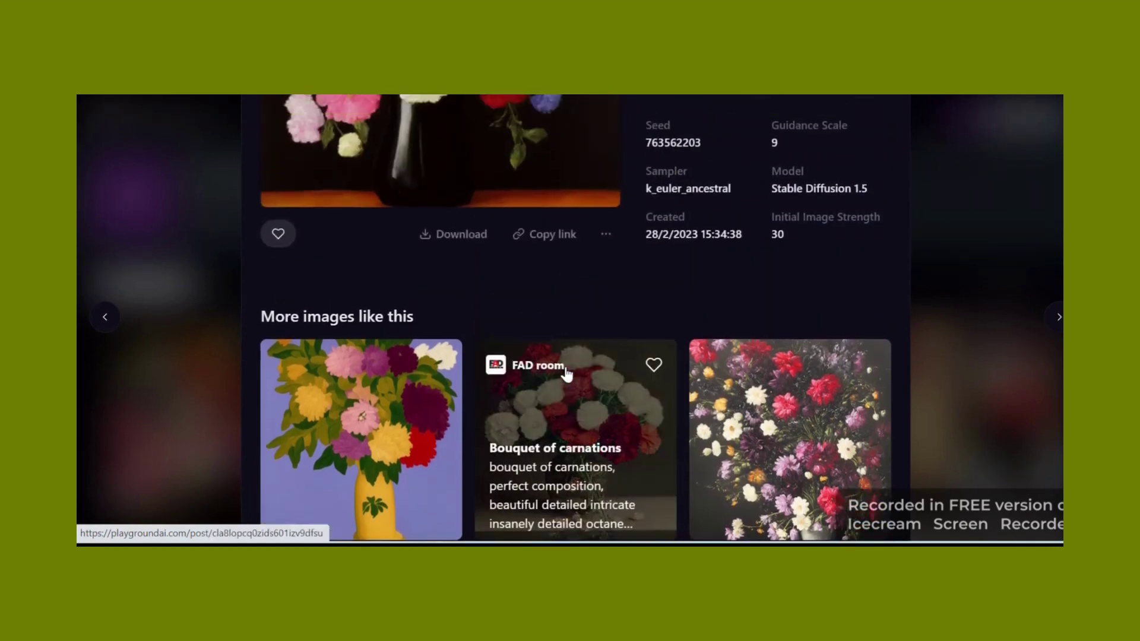
pyautogui.scroll(4, 567, 373)
pyautogui.moveTo(633, 243); pyautogui.dragTo(810, 244)
pyautogui.click(823, 259)
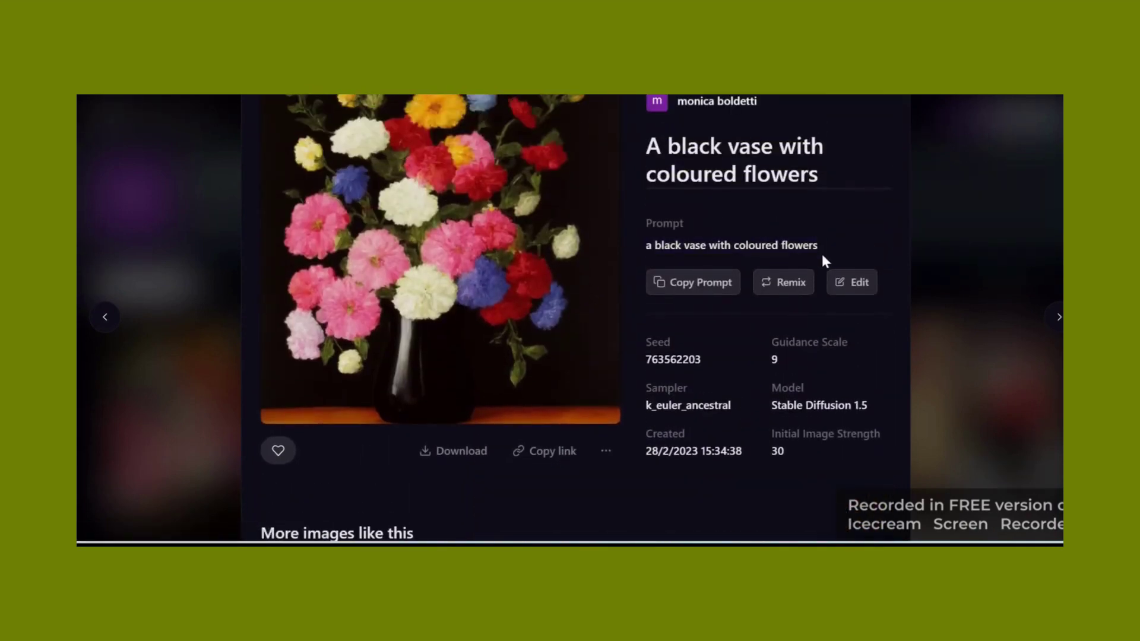
pyautogui.scroll(1, 807, 249)
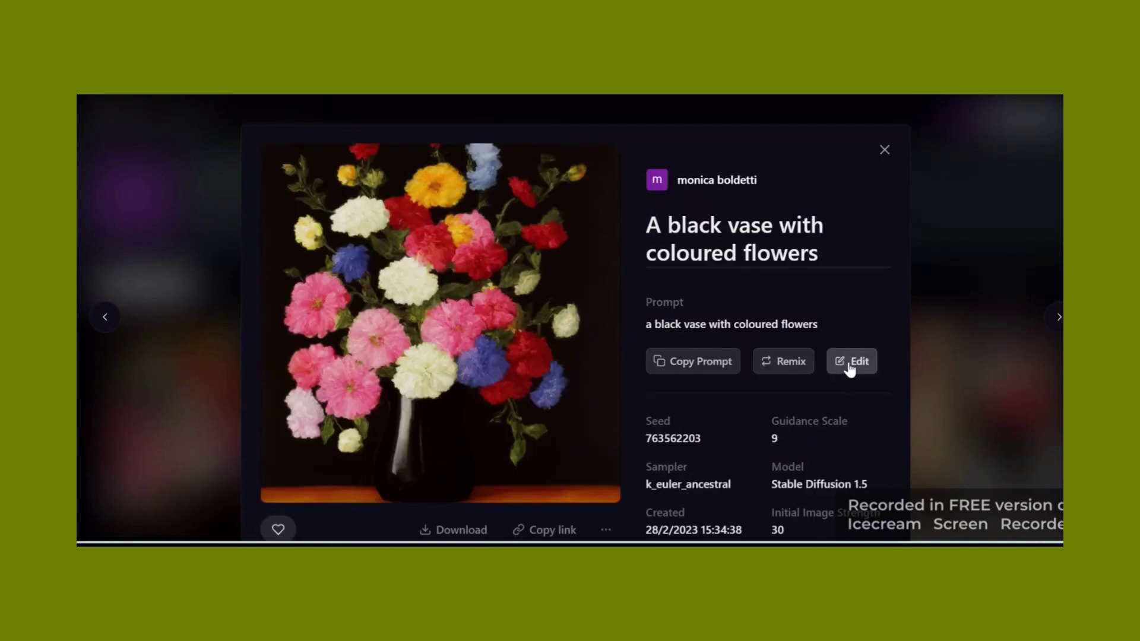
pyautogui.click(850, 369)
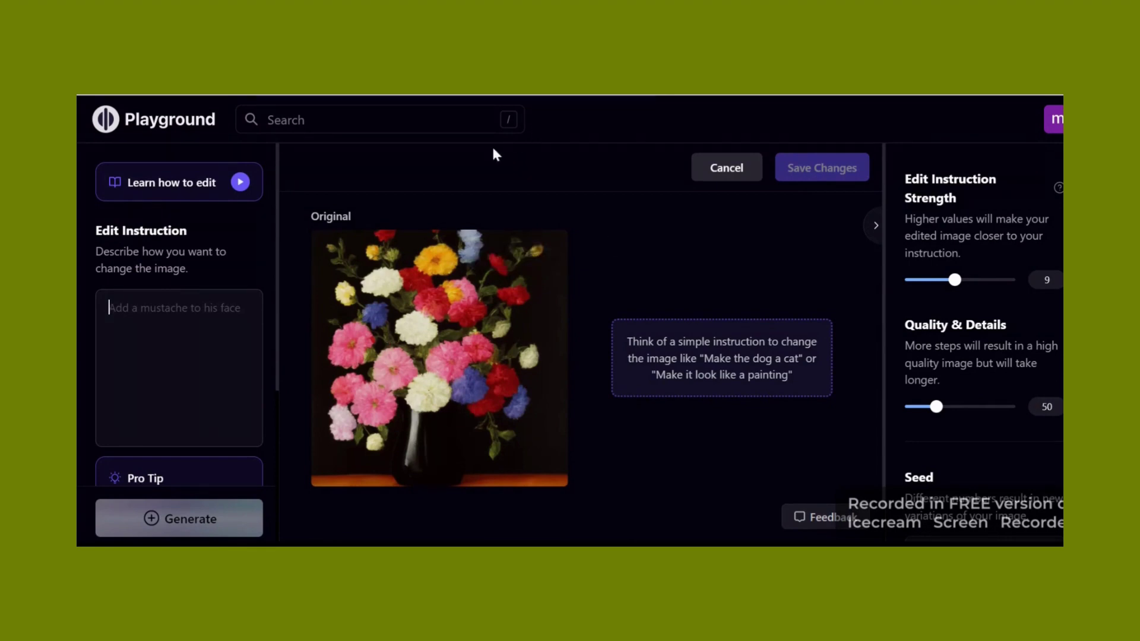
# Generate an edited version of the flower vase image using the edit instruction "white vase"
pyautogui.write('vase whi')
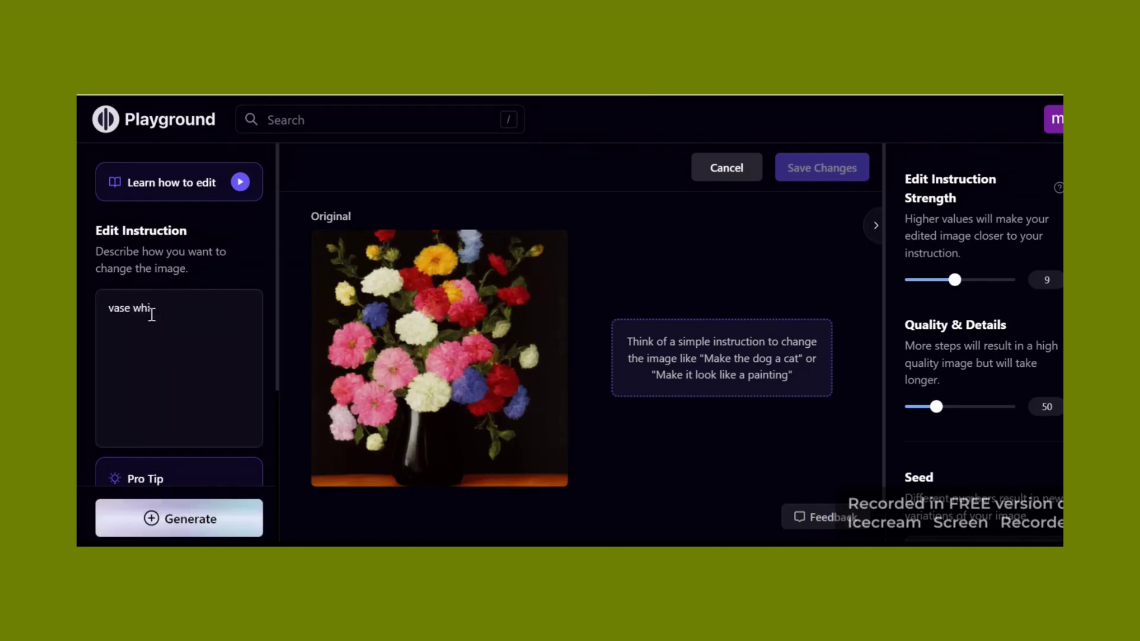
pyautogui.write(' w')
pyautogui.press('BackSpace')
pyautogui.press('BackSpace')
pyautogui.press('BackSpace')
pyautogui.press('BackSpace')
pyautogui.press('BackSpace')
pyautogui.press('BackSpace')
pyautogui.write('white vase')
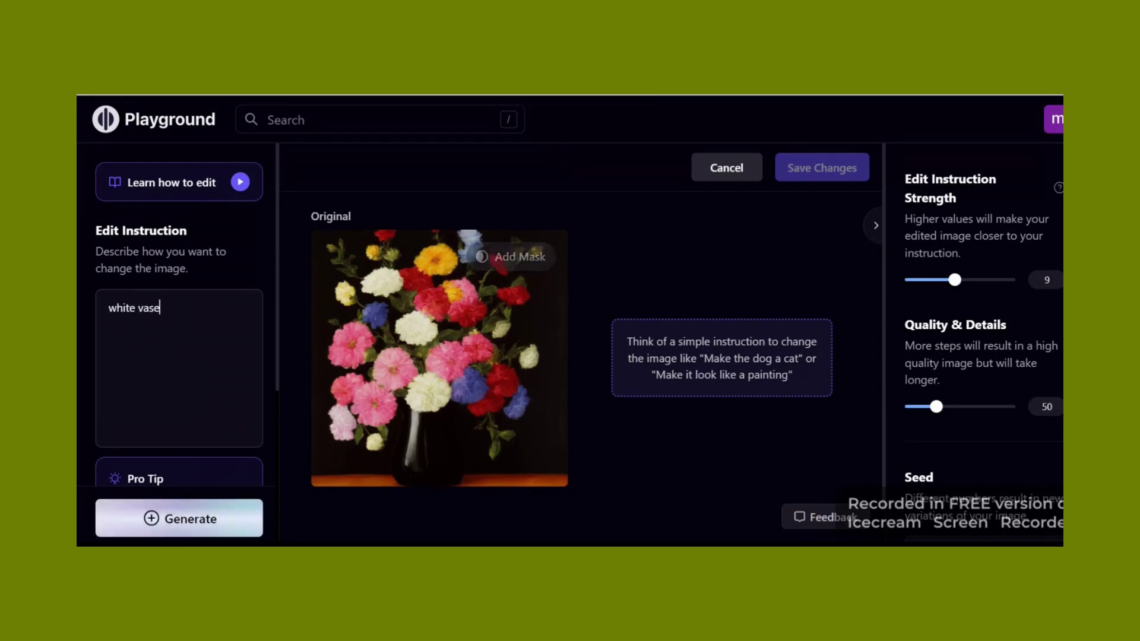
pyautogui.click(174, 522)
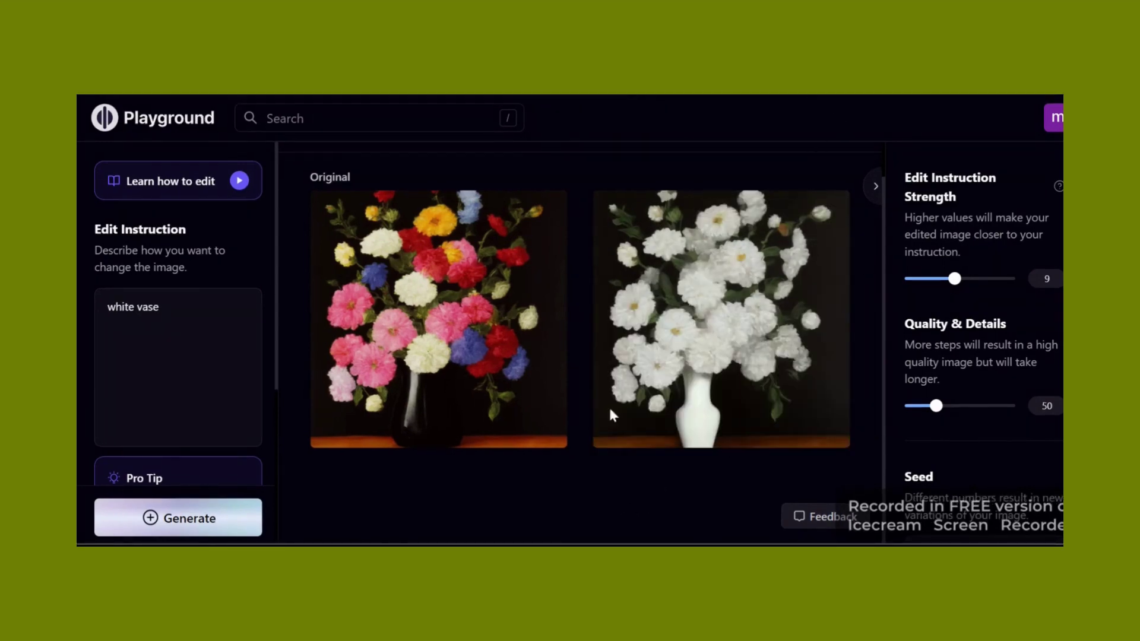
# Use the white vase result as the new original and generate an edit with the instruction "coloured flowers"
pyautogui.moveTo(670, 438)
pyautogui.click(759, 217)
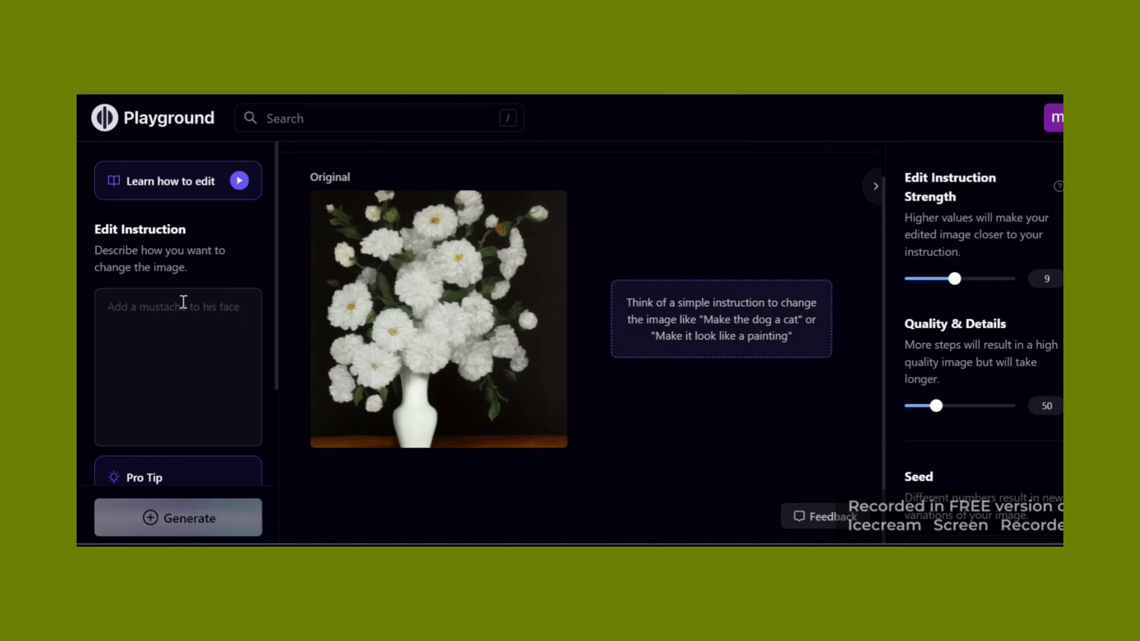
pyautogui.write('colo')
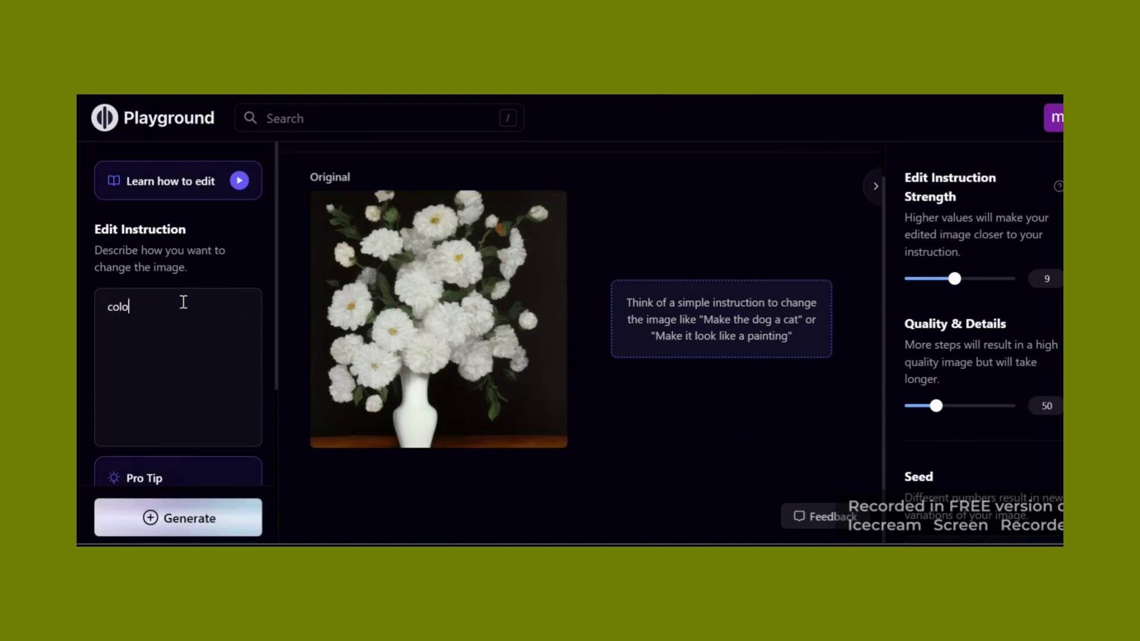
pyautogui.write('ured flowers')
pyautogui.scroll(-4, 975, 334)
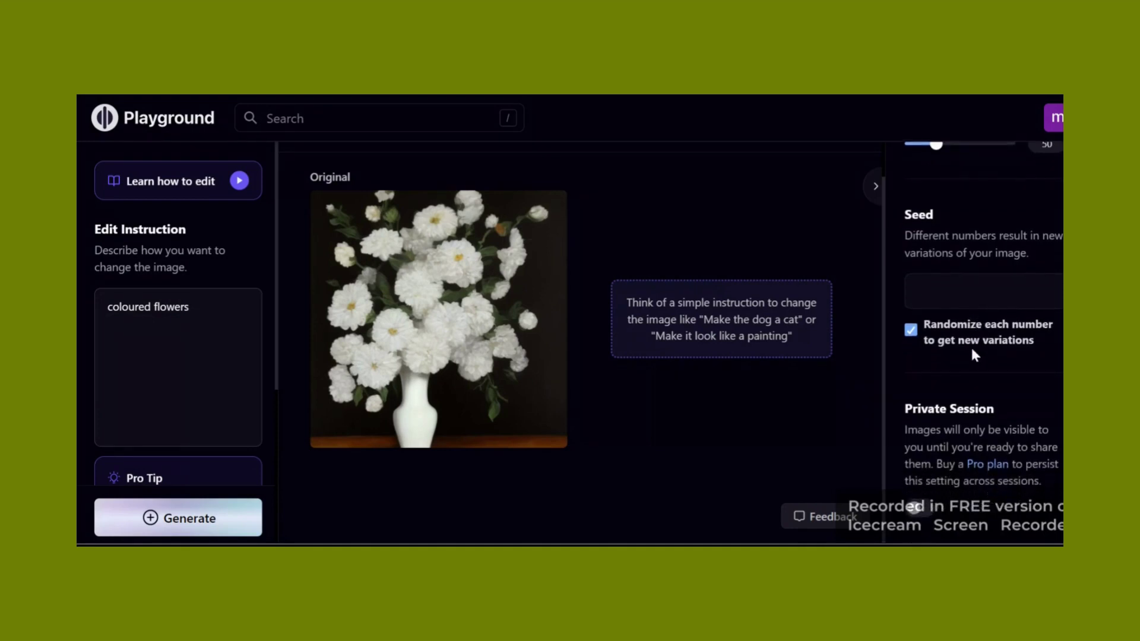
pyautogui.scroll(4, 960, 383)
pyautogui.scroll(-4, 964, 376)
pyautogui.scroll(4, 981, 367)
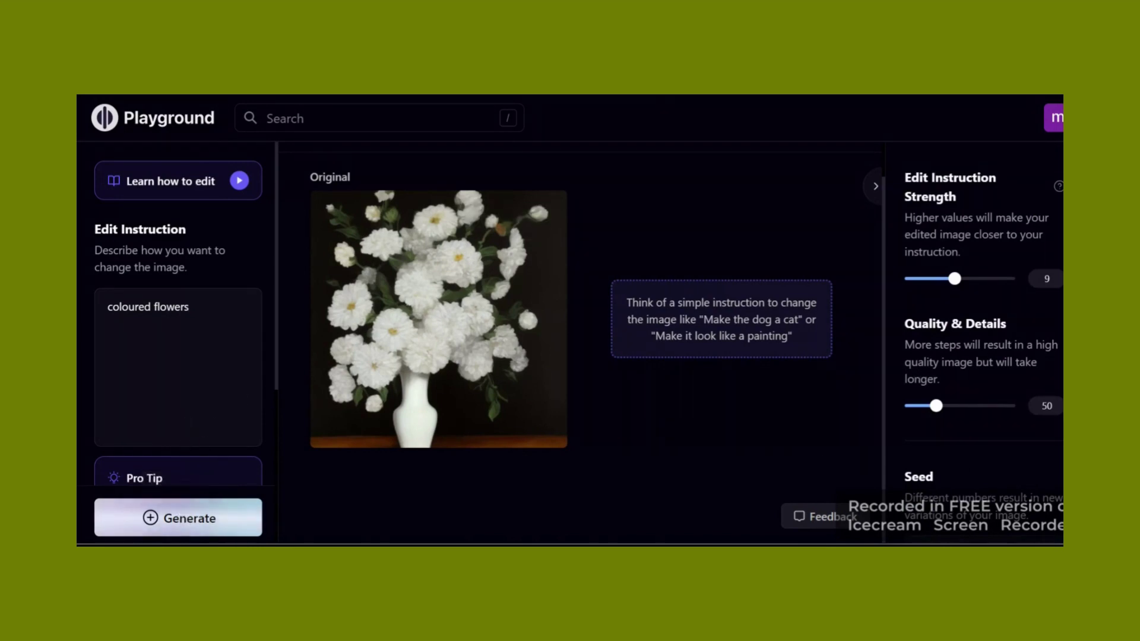
pyautogui.scroll(-4, 1032, 522)
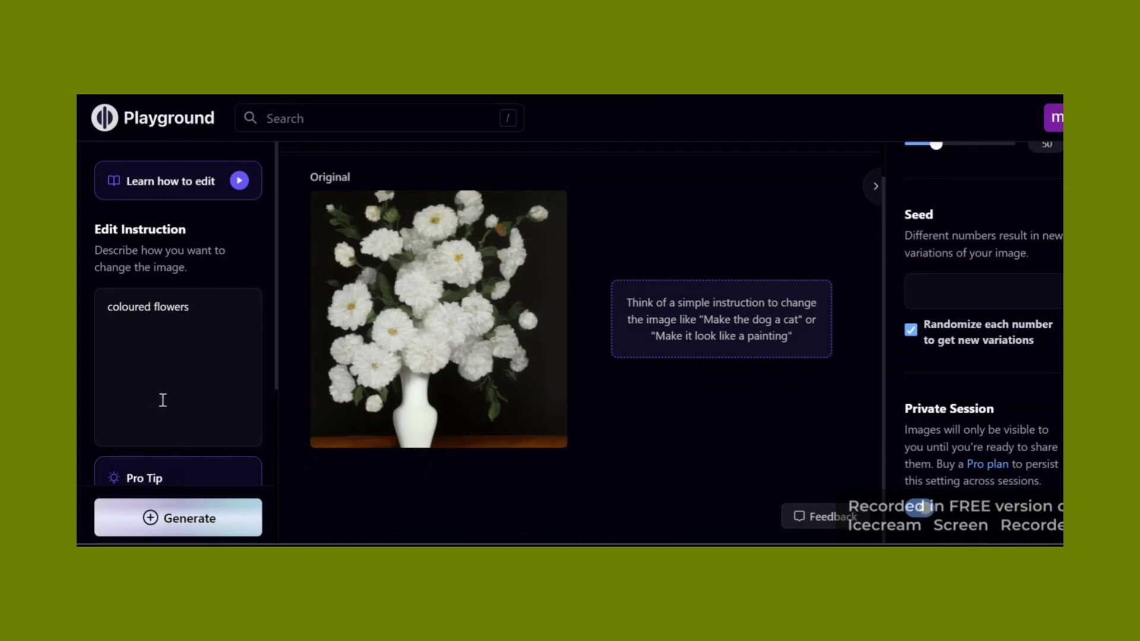
pyautogui.click(178, 518)
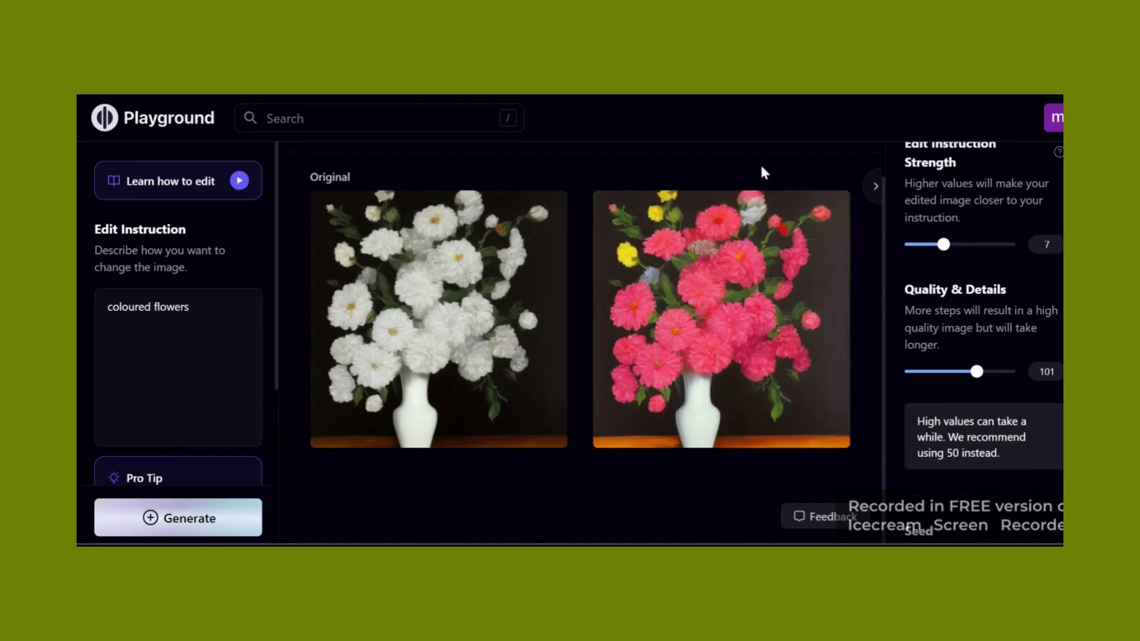
# Take the coloured flowers result as the new original to edit and add a mask to it
pyautogui.moveTo(804, 351)
pyautogui.moveTo(822, 438)
pyautogui.moveTo(774, 278)
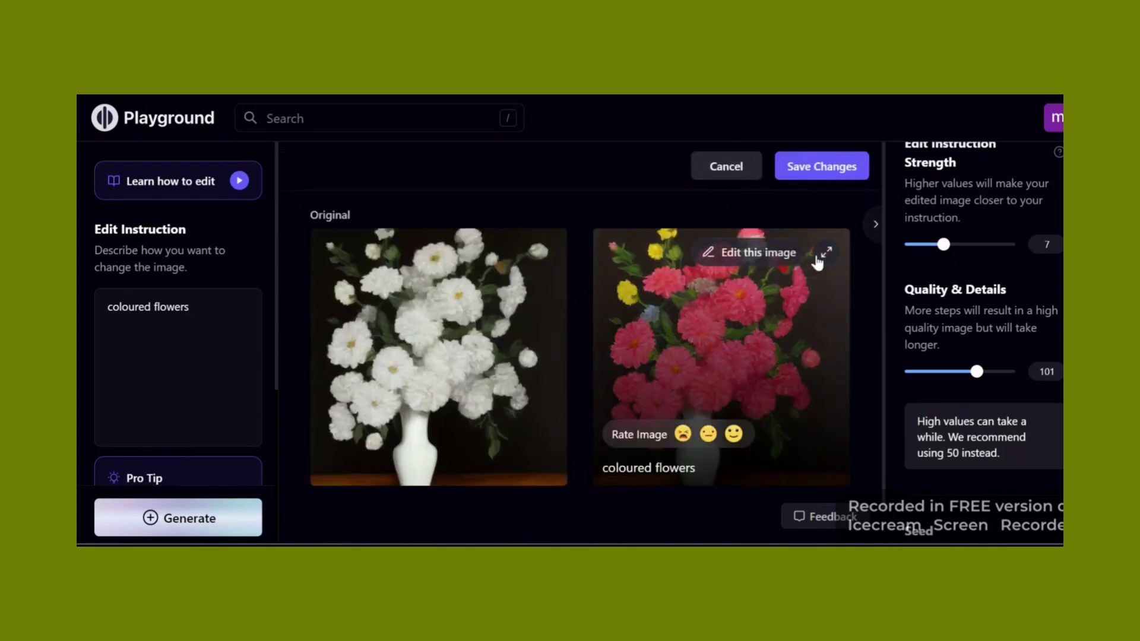
pyautogui.click(789, 253)
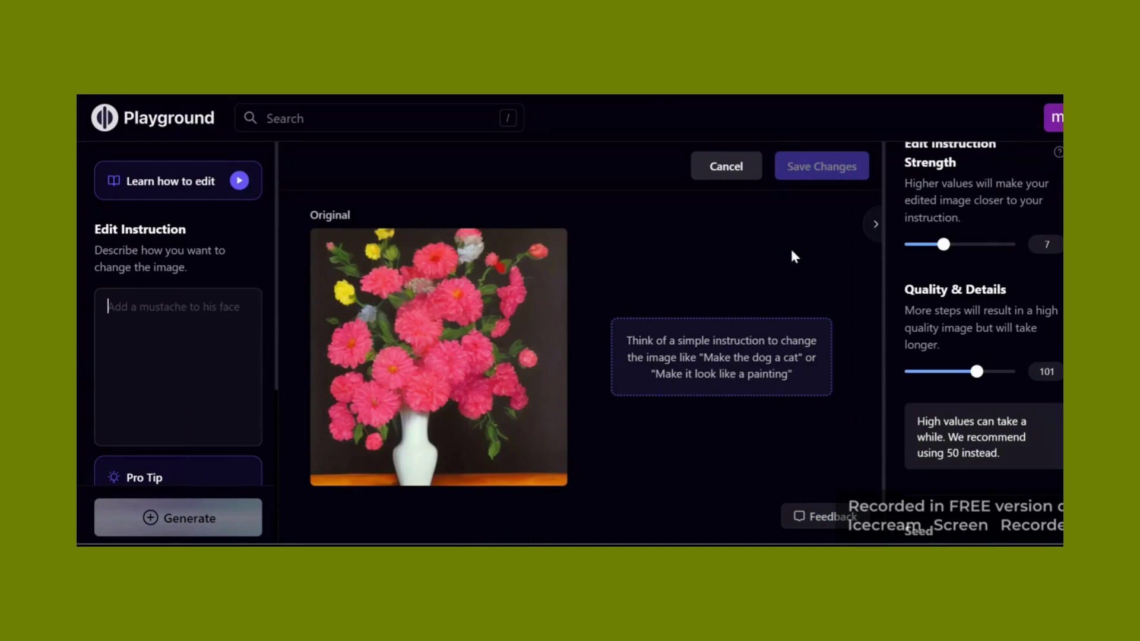
pyautogui.moveTo(402, 246)
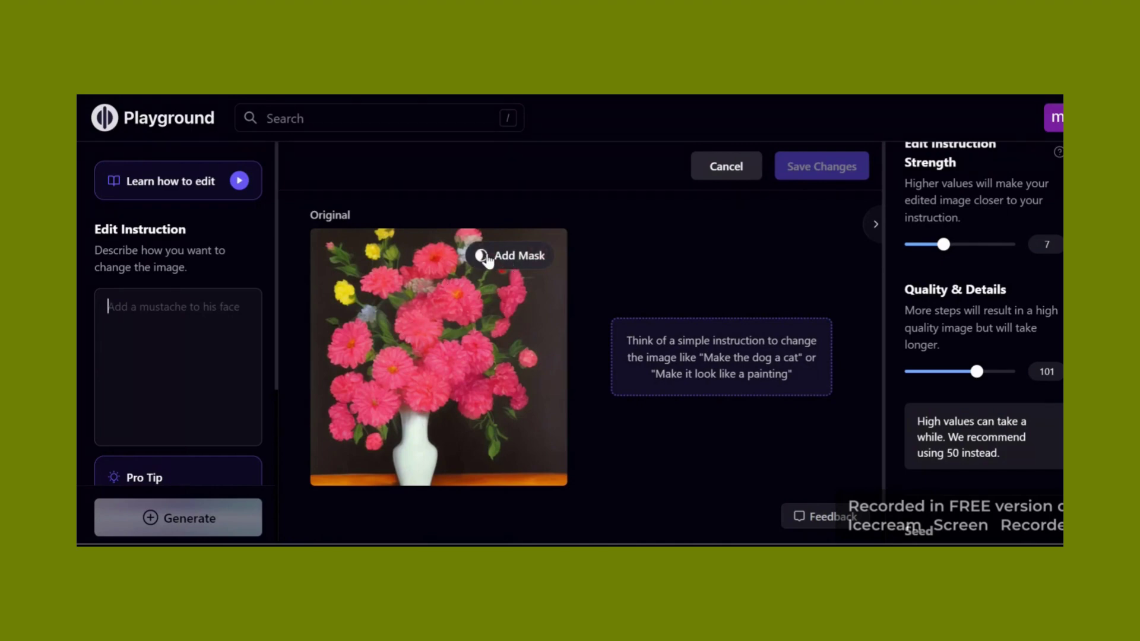
pyautogui.click(510, 260)
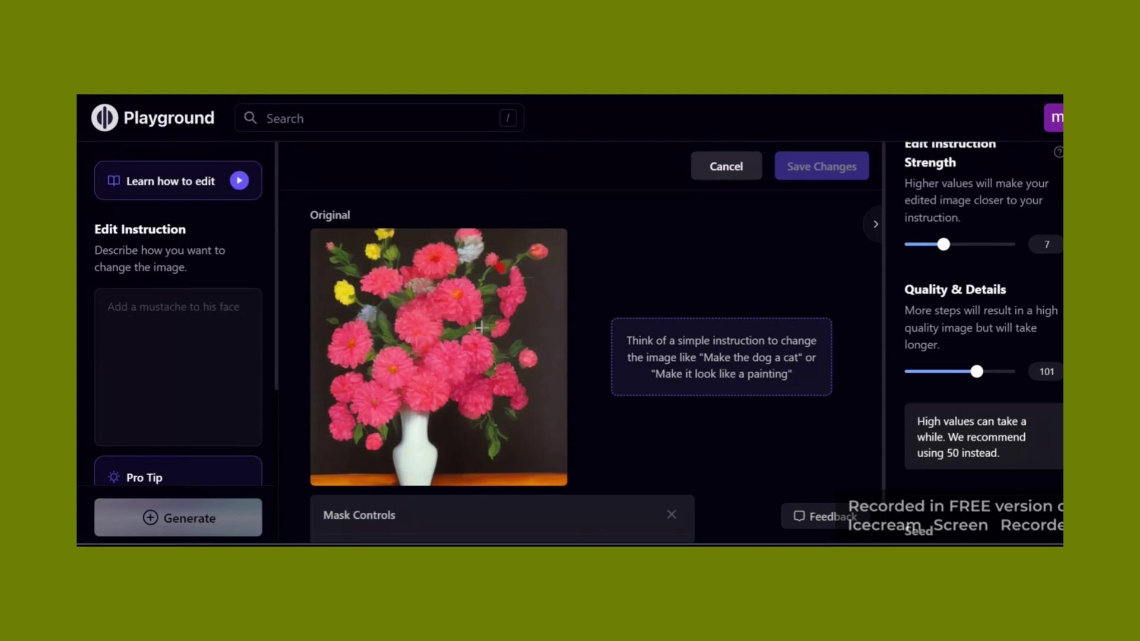
pyautogui.scroll(-1, 466, 336)
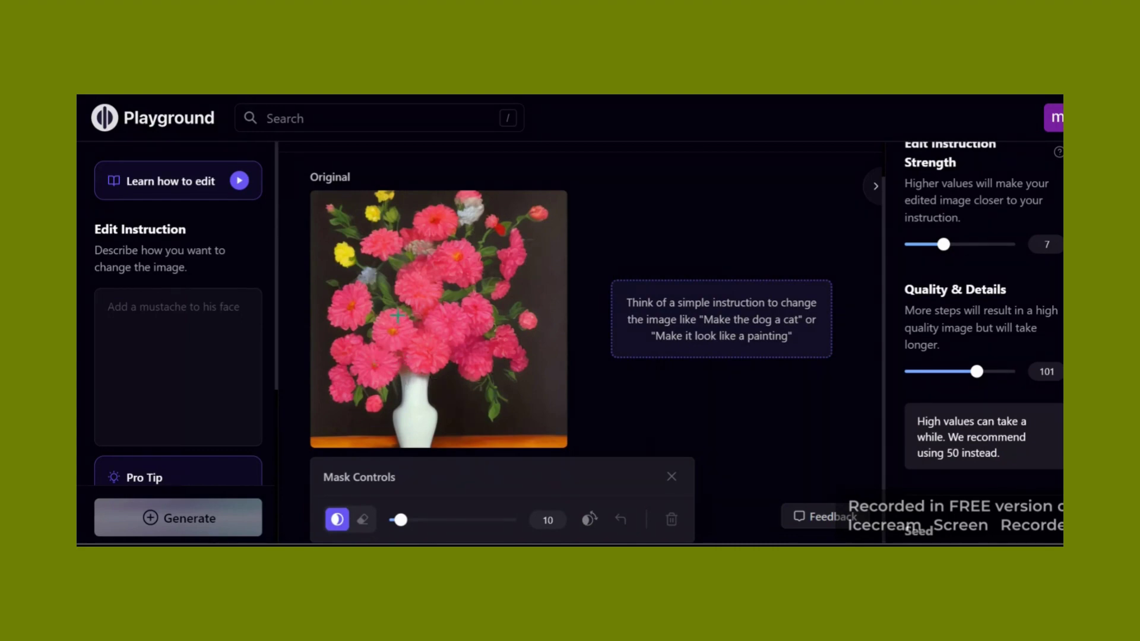
# Paint the mask over four of the pink flowers and generate the edit with the instruction "blue flowers"
pyautogui.moveTo(397, 313)
pyautogui.mouseDown()
pyautogui.moveTo(376, 340)
pyautogui.moveTo(392, 347)
pyautogui.moveTo(391, 313)
pyautogui.moveTo(389, 343)
pyautogui.moveTo(387, 329)
pyautogui.moveTo(408, 340)
pyautogui.moveTo(408, 312)
pyautogui.moveTo(393, 313)
pyautogui.moveTo(412, 334)
pyautogui.mouseUp()
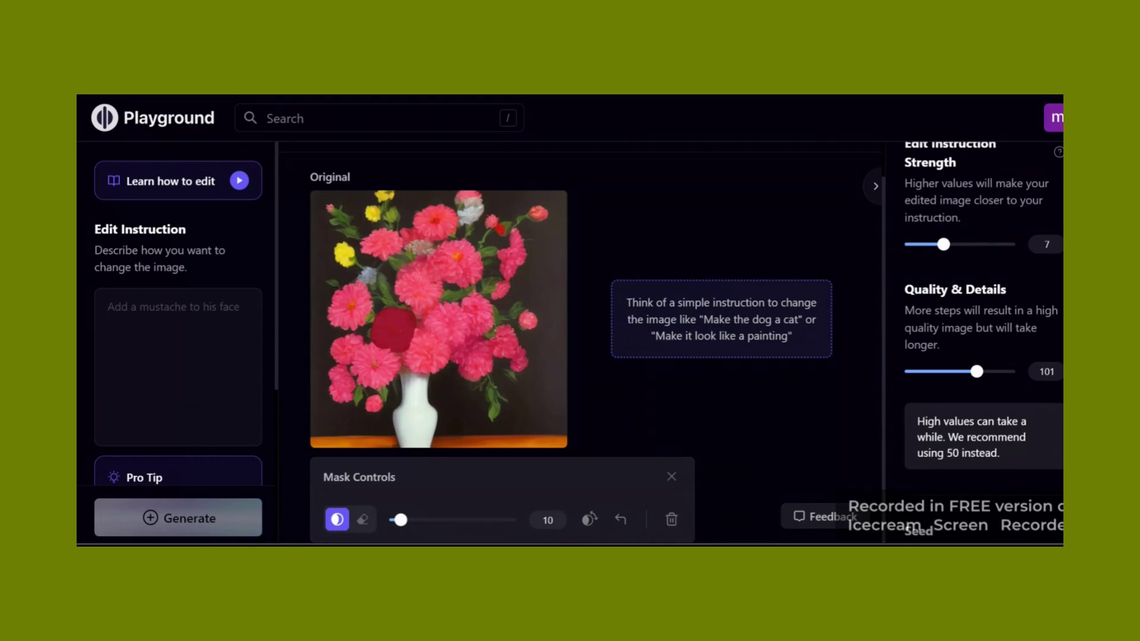
pyautogui.moveTo(433, 264)
pyautogui.mouseDown()
pyautogui.moveTo(475, 244)
pyautogui.moveTo(478, 277)
pyautogui.moveTo(471, 250)
pyautogui.moveTo(449, 252)
pyautogui.moveTo(438, 270)
pyautogui.moveTo(478, 288)
pyautogui.moveTo(472, 267)
pyautogui.moveTo(457, 258)
pyautogui.moveTo(456, 276)
pyautogui.moveTo(458, 255)
pyautogui.moveTo(453, 287)
pyautogui.moveTo(477, 271)
pyautogui.moveTo(469, 323)
pyautogui.moveTo(473, 332)
pyautogui.moveTo(475, 303)
pyautogui.moveTo(486, 318)
pyautogui.moveTo(478, 332)
pyautogui.moveTo(483, 307)
pyautogui.moveTo(489, 329)
pyautogui.moveTo(466, 303)
pyautogui.mouseUp()
pyautogui.click(476, 299)
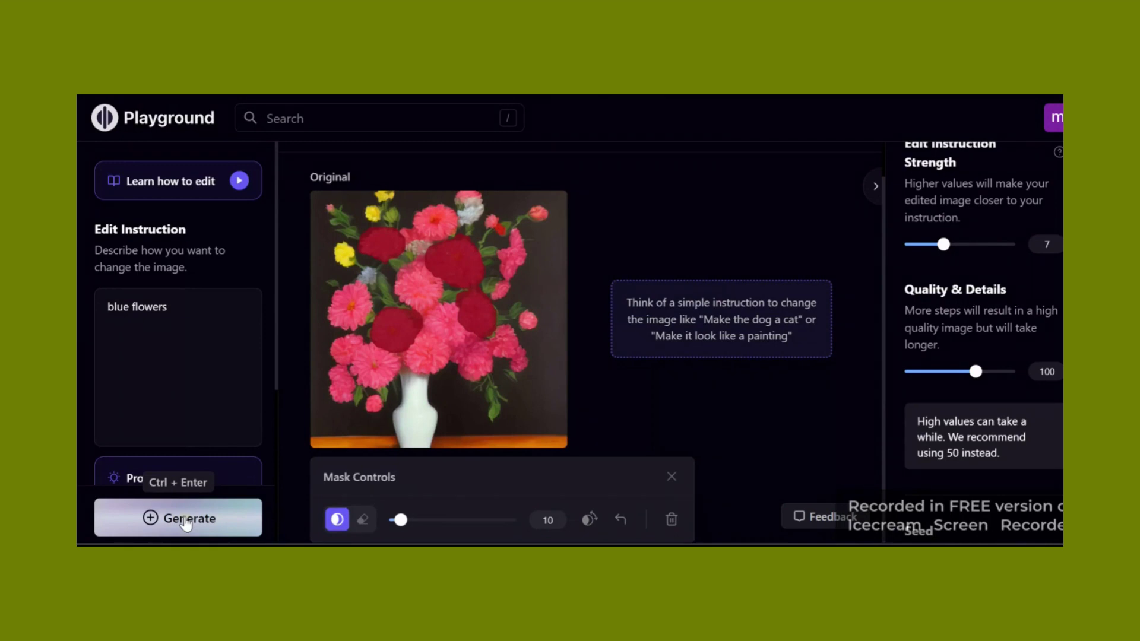
pyautogui.click(186, 522)
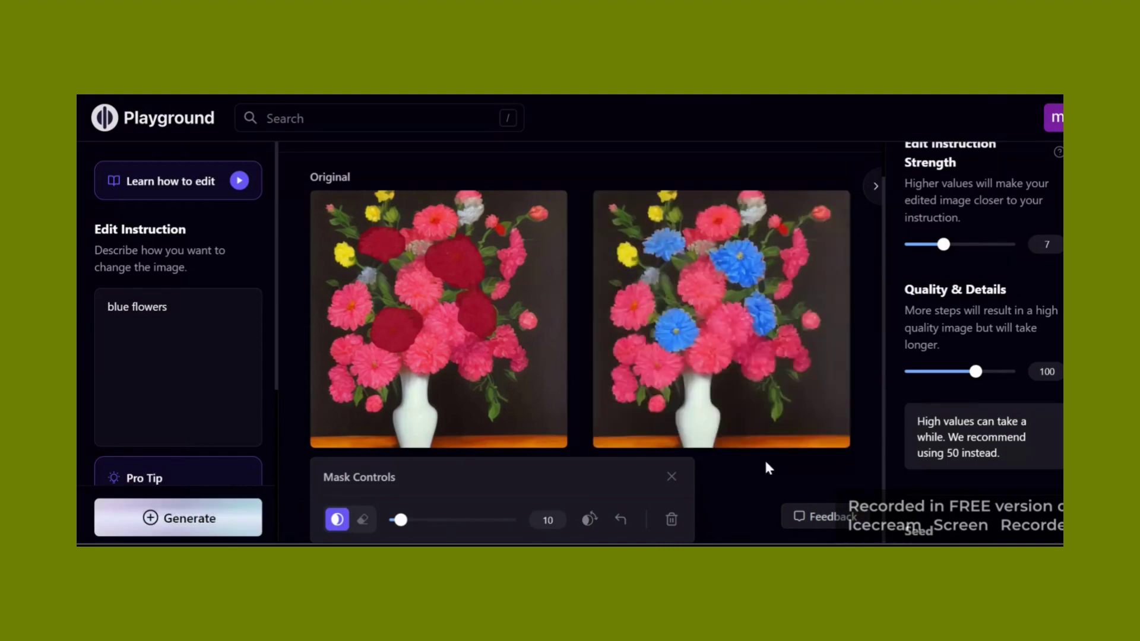
pyautogui.moveTo(597, 349)
pyautogui.moveTo(730, 283)
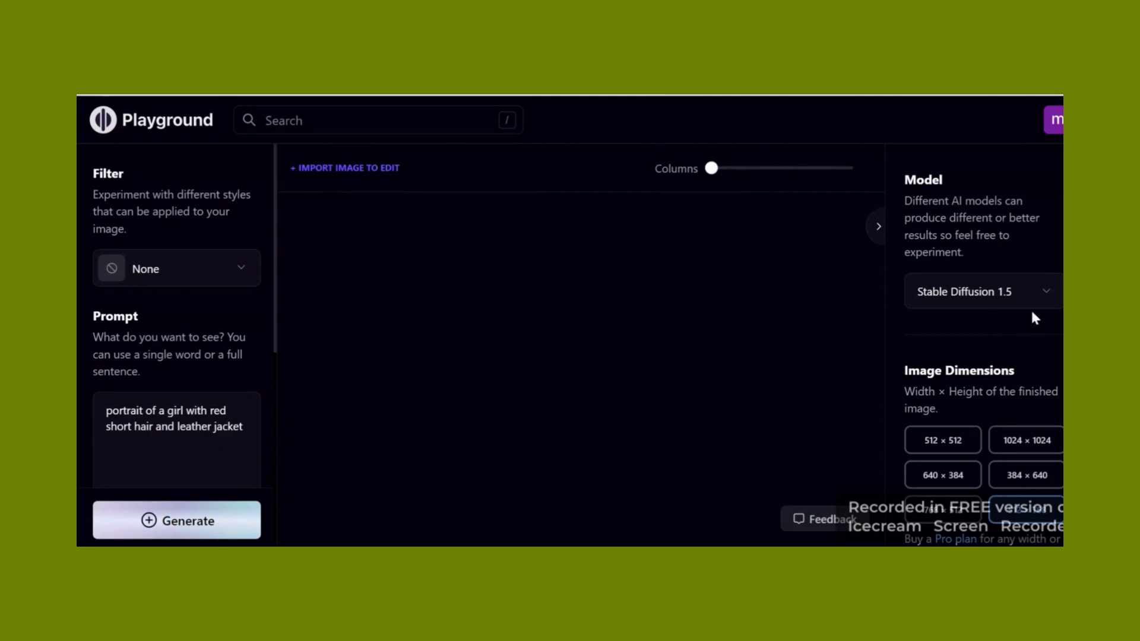
# Set Quality & Details to 90 and generate one image of the girl with red short hair and leather jacket
pyautogui.scroll(-3, 1048, 304)
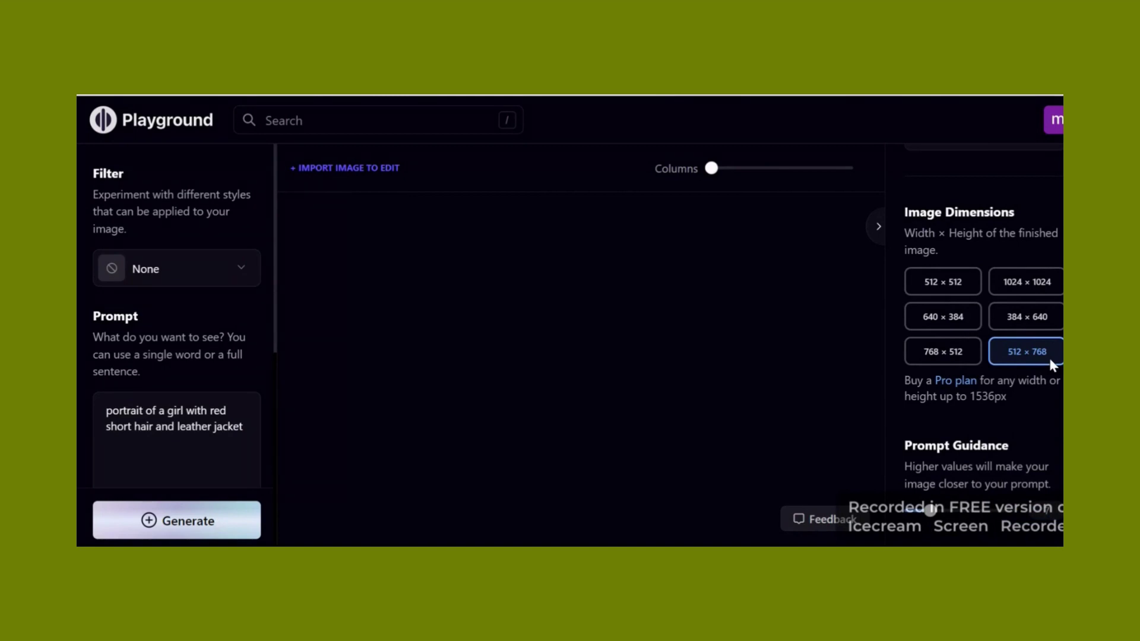
pyautogui.scroll(-1, 1022, 437)
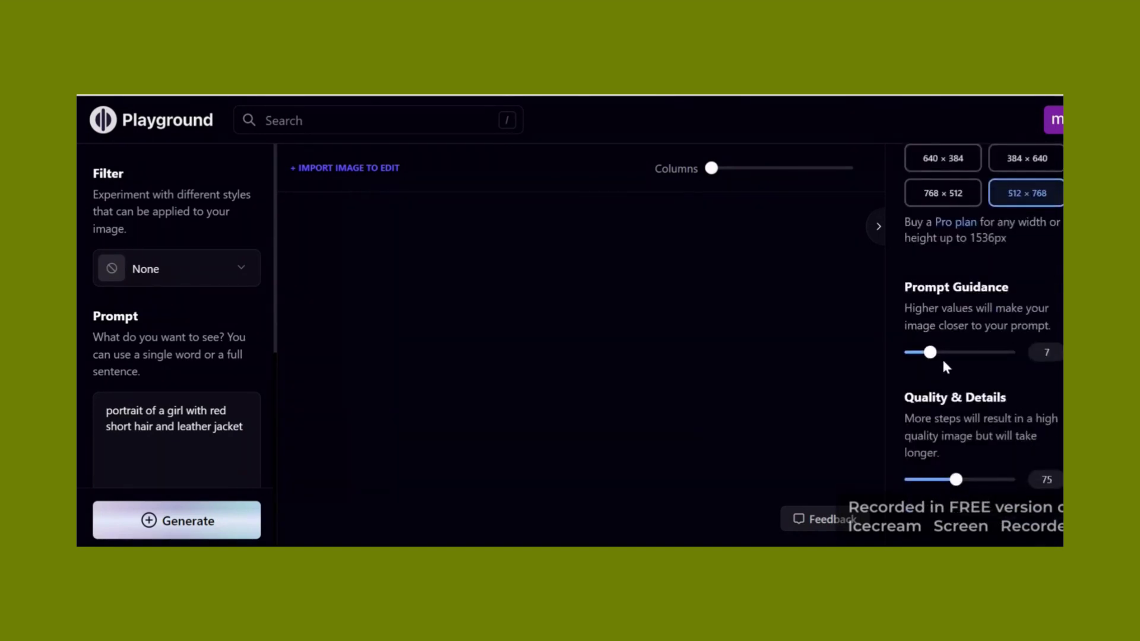
pyautogui.scroll(-3, 962, 410)
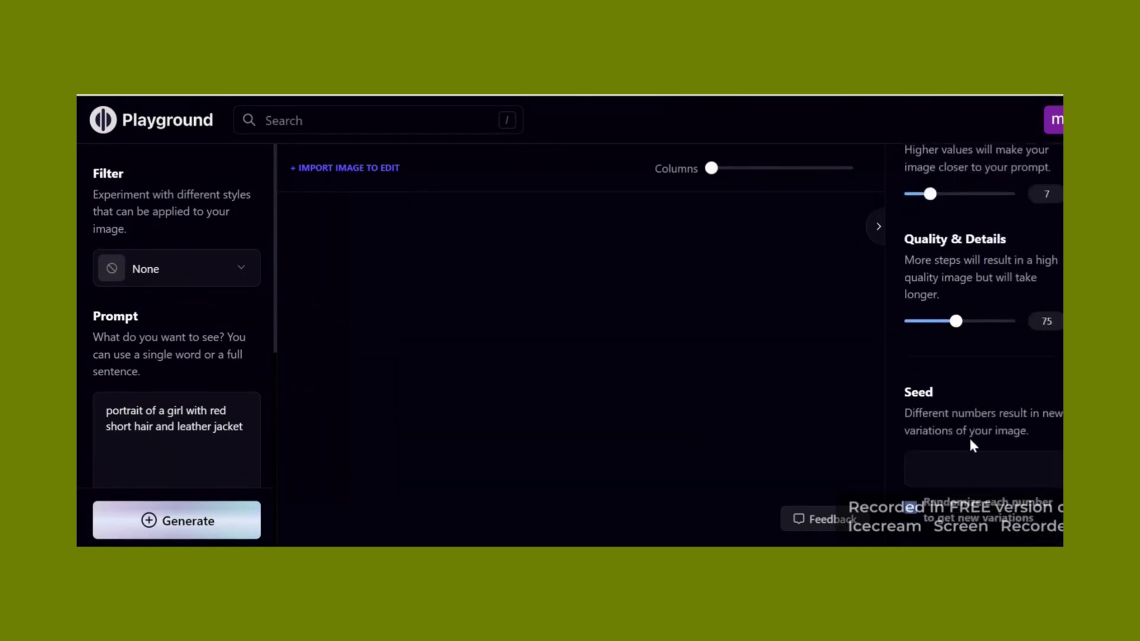
pyautogui.moveTo(957, 321); pyautogui.dragTo(969, 325)
pyautogui.scroll(-1, 972, 445)
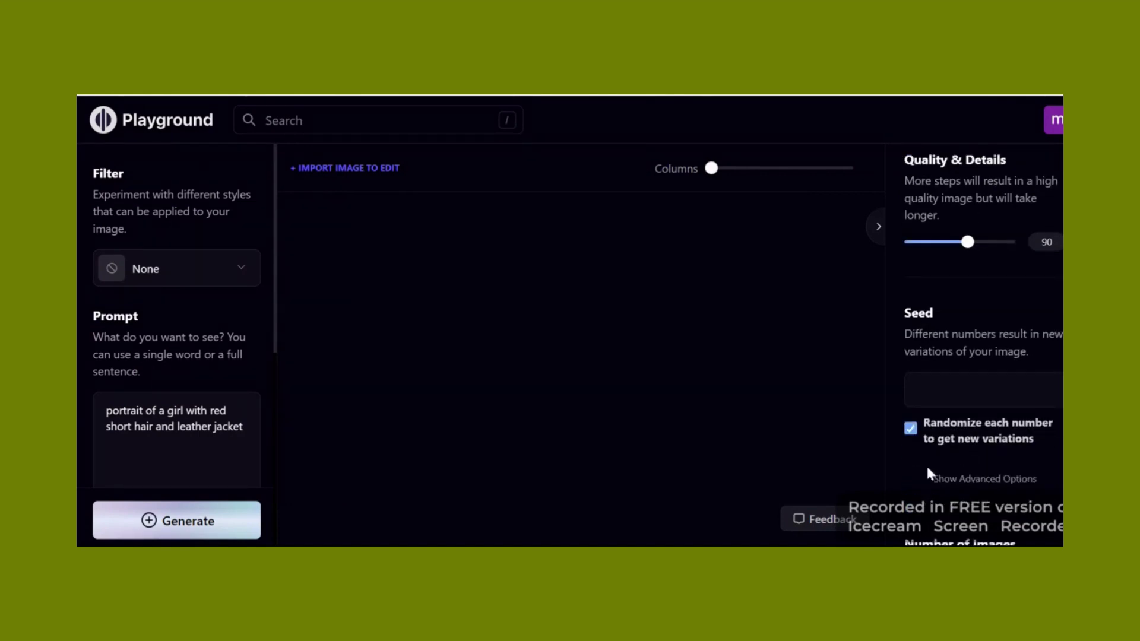
pyautogui.scroll(-3, 929, 472)
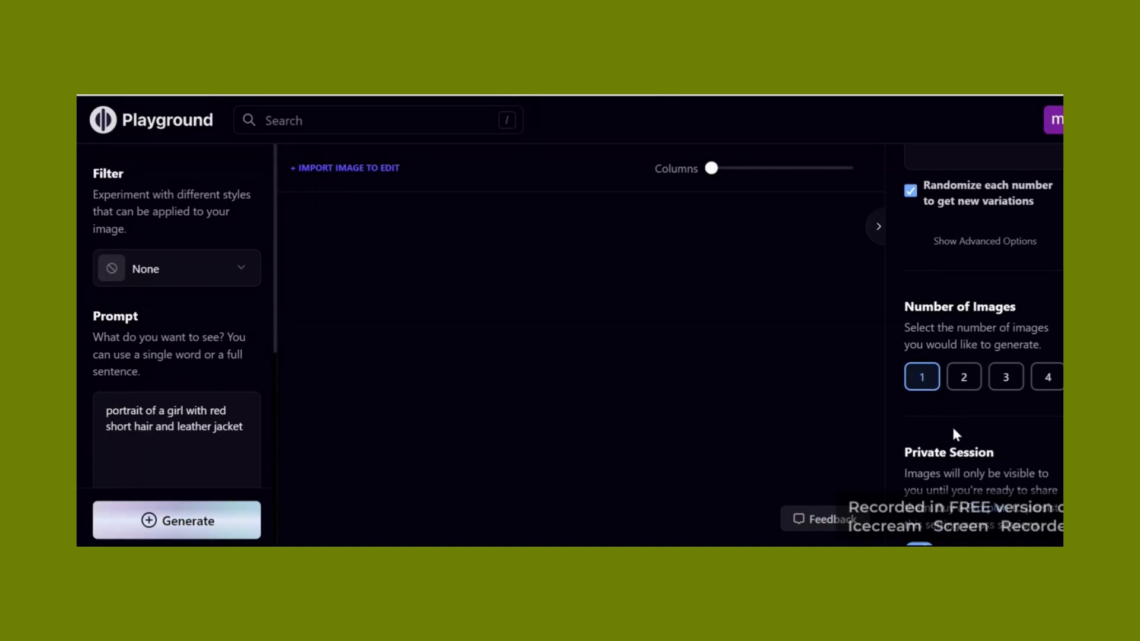
pyautogui.scroll(-1, 952, 425)
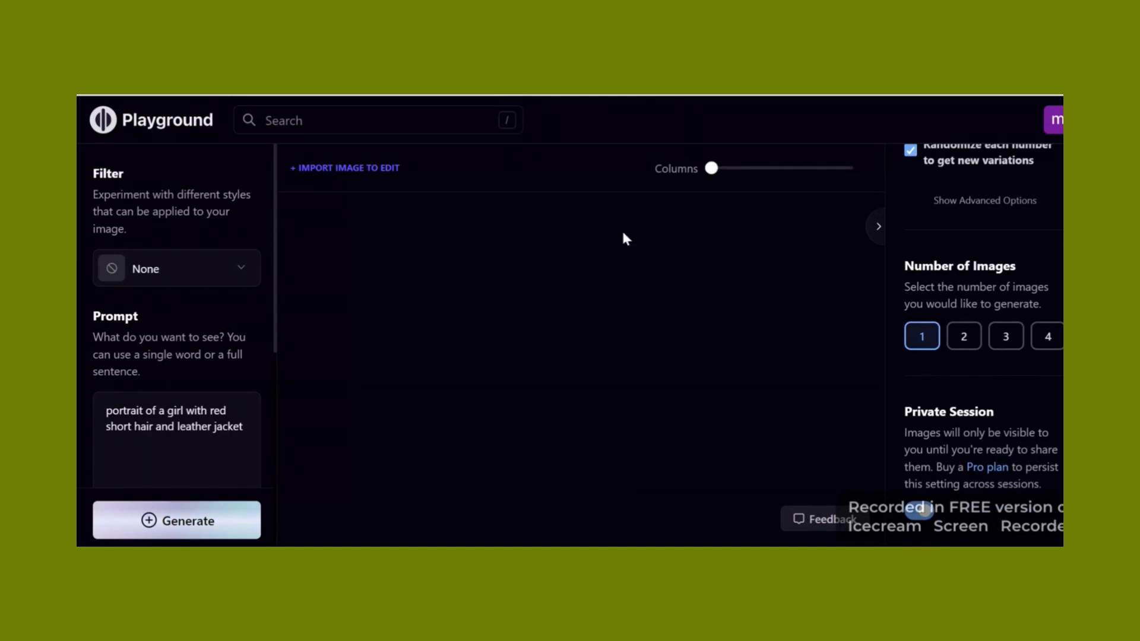
pyautogui.click(146, 520)
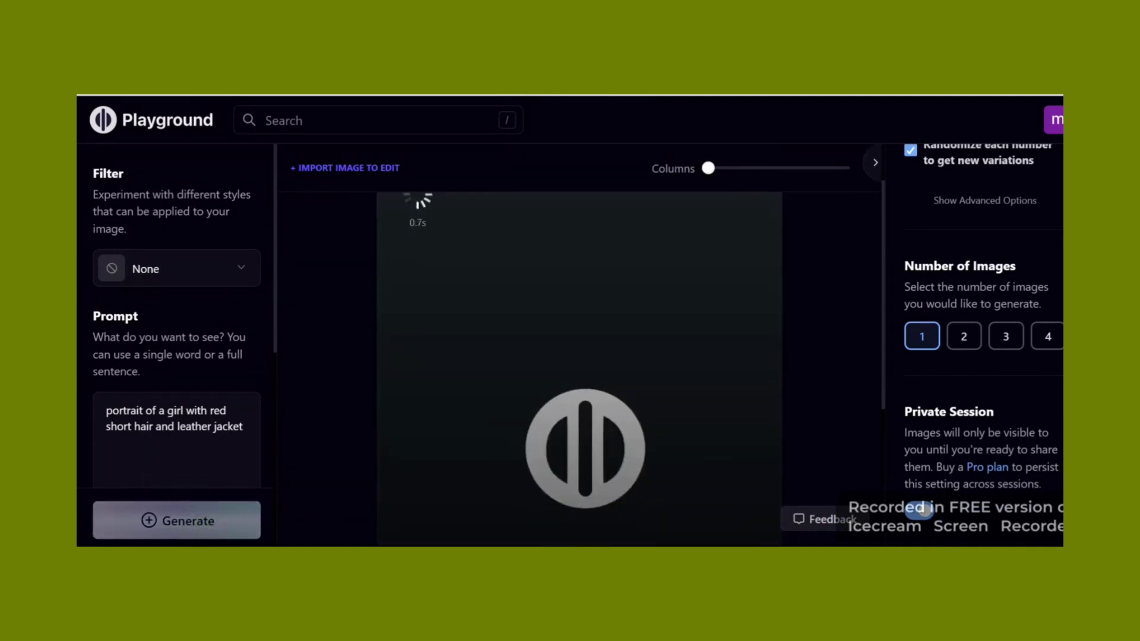
pyautogui.scroll(-1, 789, 307)
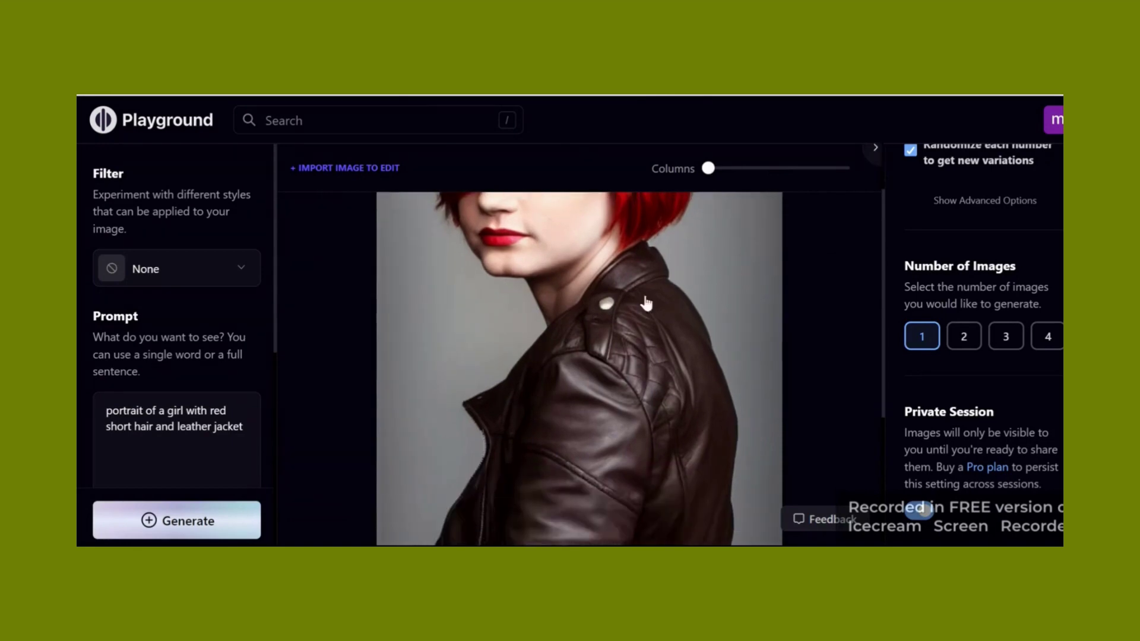
pyautogui.scroll(1, 795, 410)
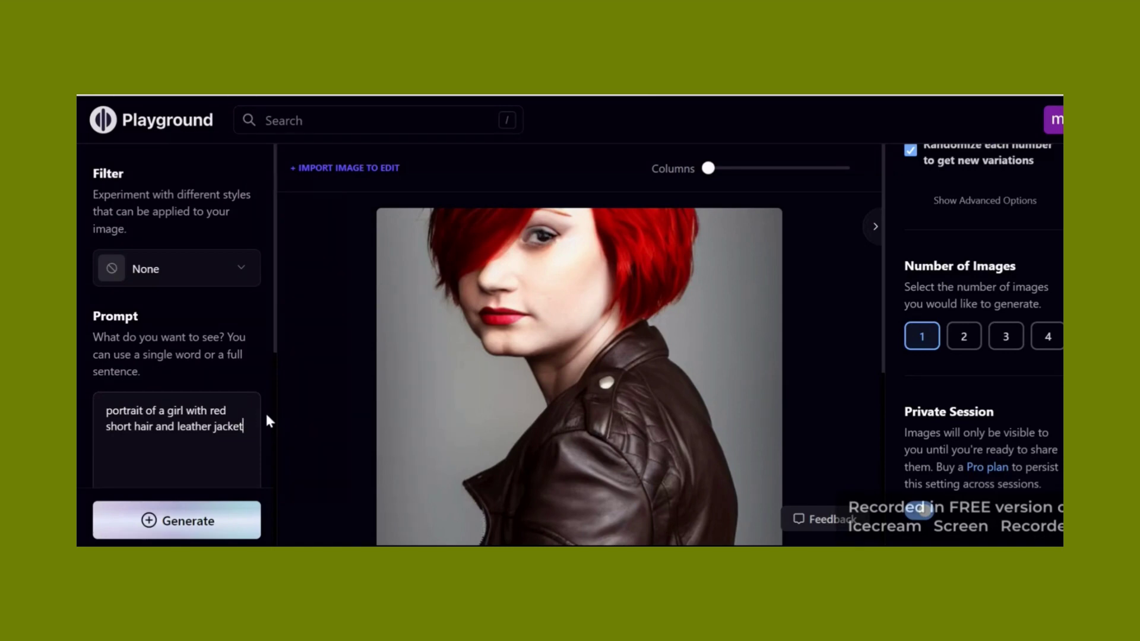
# Add "looking into the camera" to the end of the portrait prompt and generate a new image
pyautogui.write('looking into the camera')
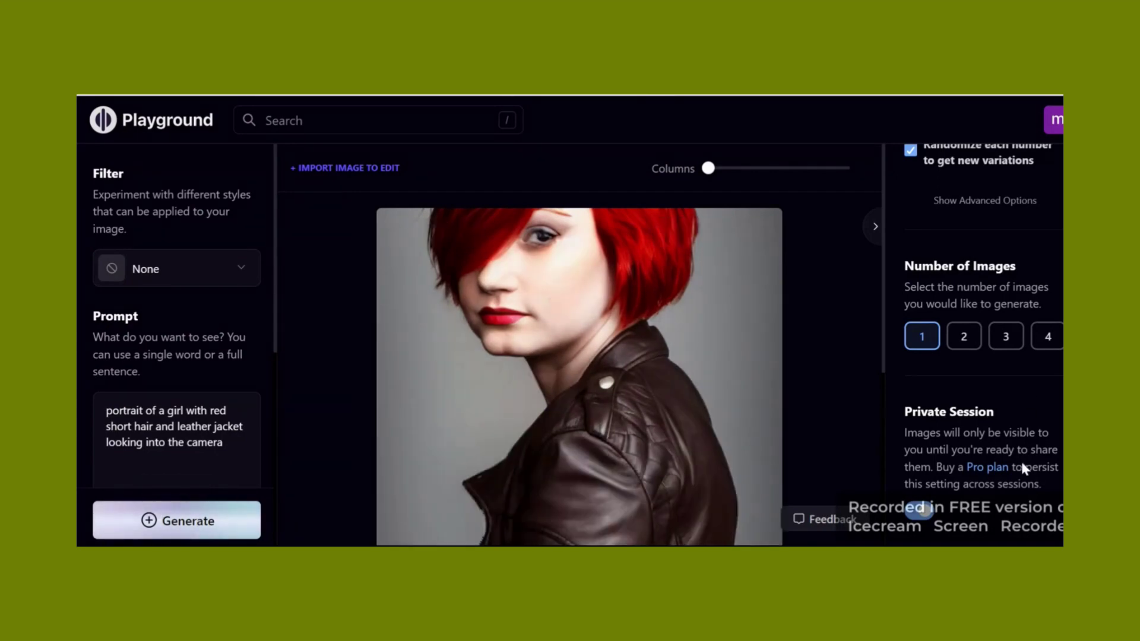
pyautogui.scroll(4, 1020, 458)
pyautogui.click(165, 521)
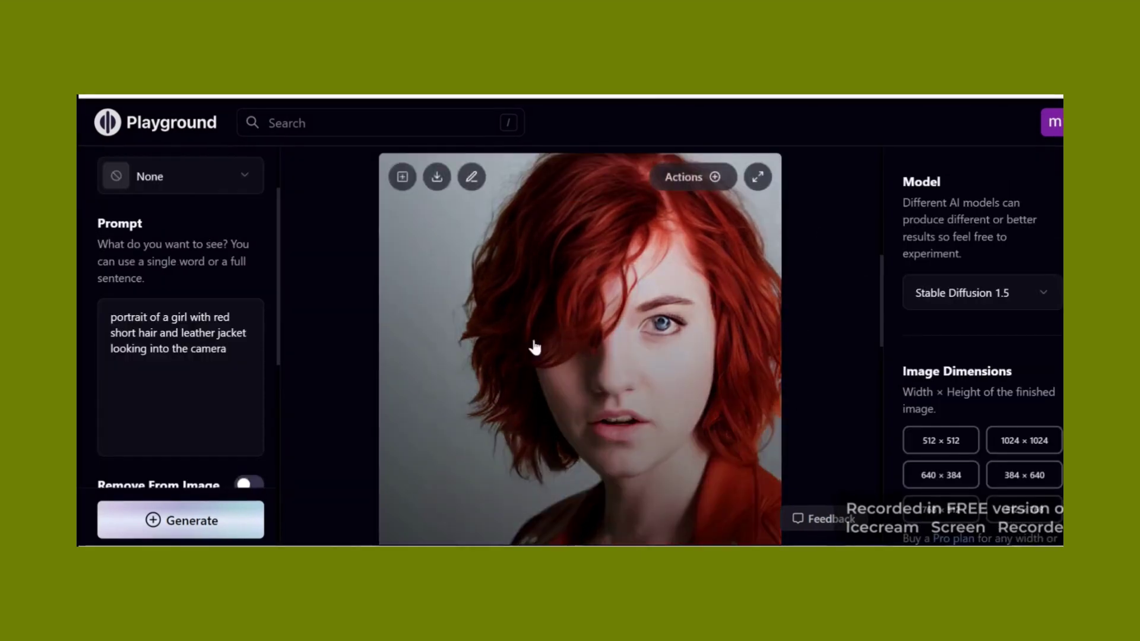
# Open the red-haired girl portrait for editing and enter "necklace" as the edit instruction
pyautogui.click(470, 178)
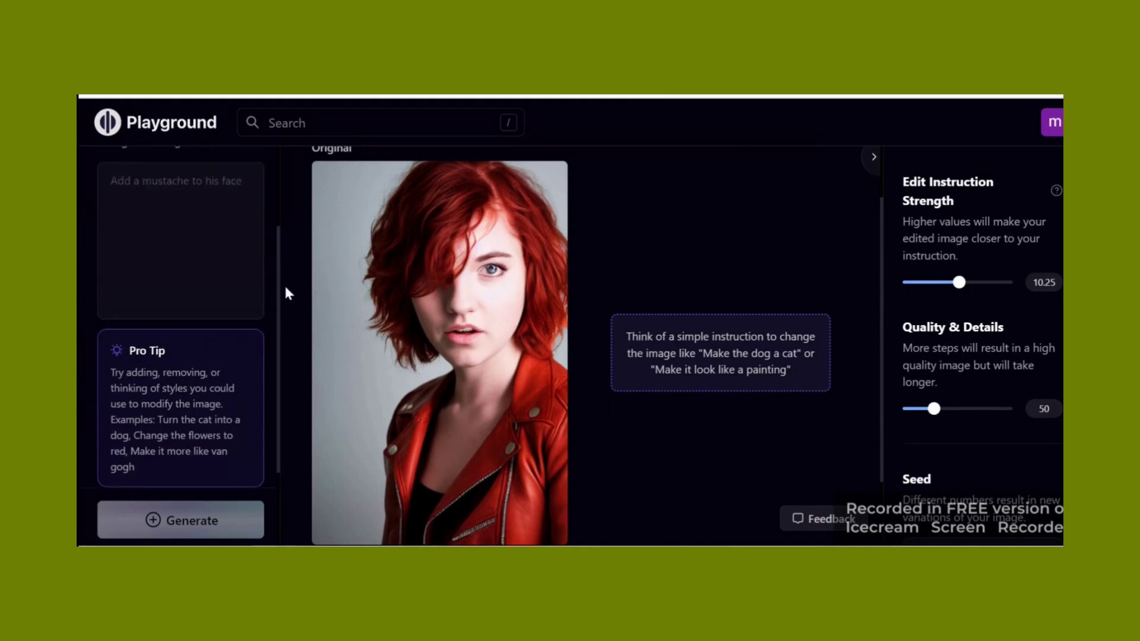
pyautogui.scroll(2, 285, 292)
pyautogui.click(126, 228)
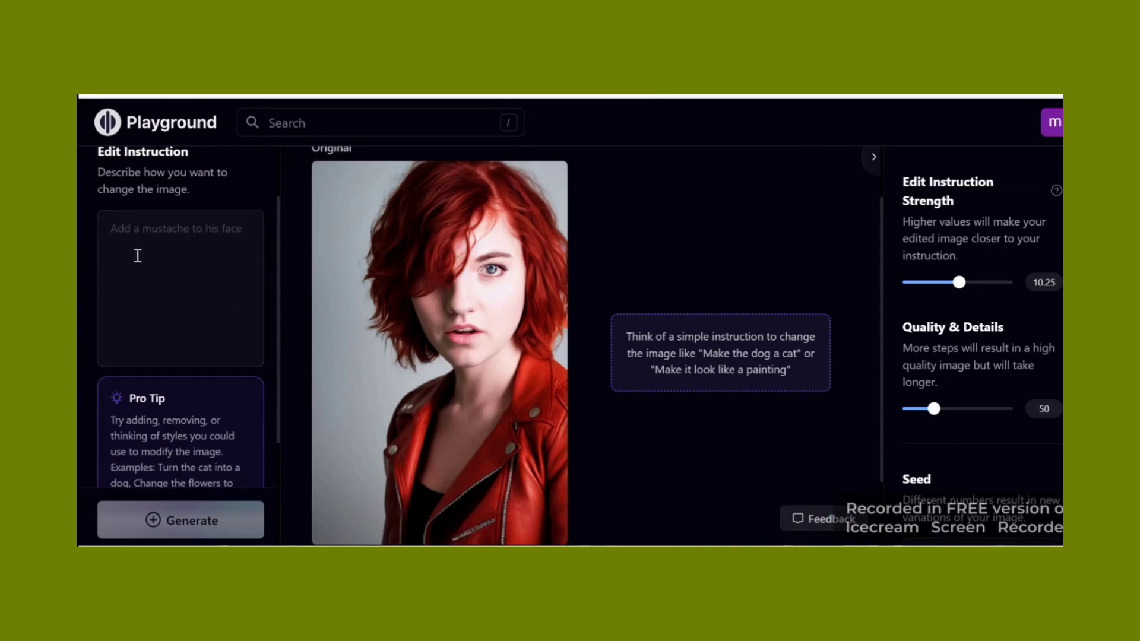
pyautogui.write('n')
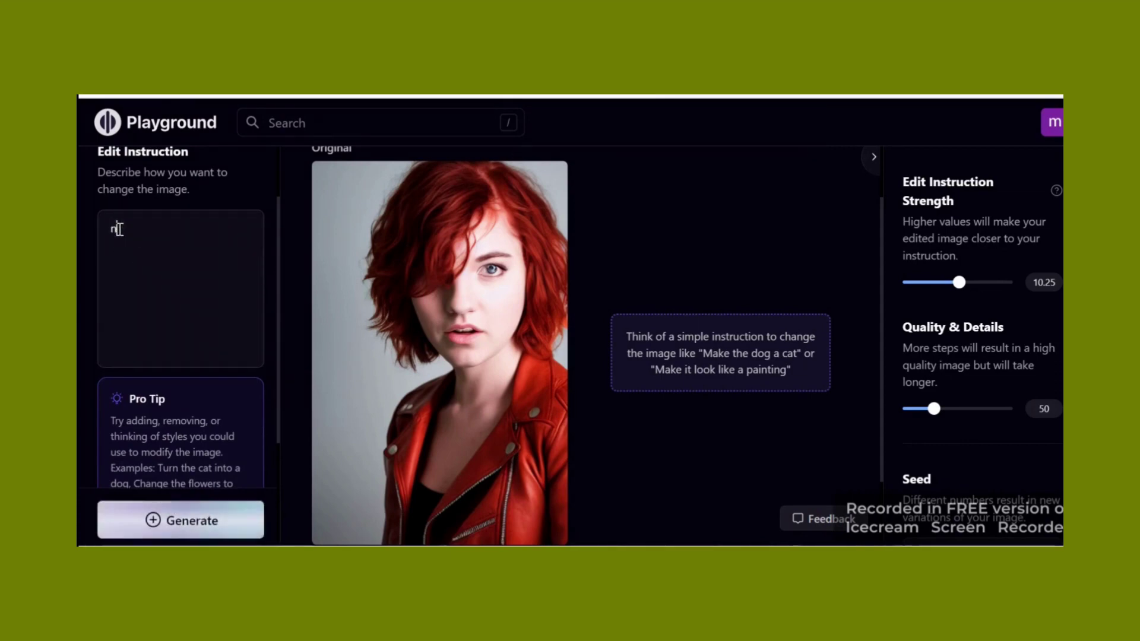
pyautogui.write('ecklace')
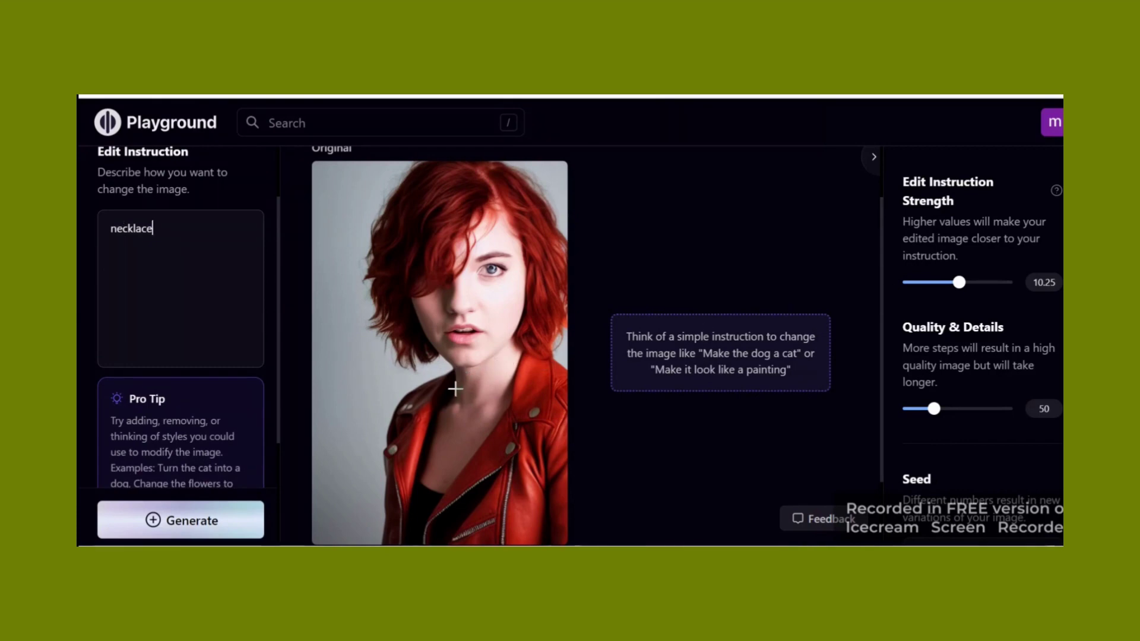
pyautogui.moveTo(445, 381)
pyautogui.mouseDown()
pyautogui.moveTo(475, 388)
pyautogui.moveTo(507, 359)
pyautogui.mouseUp()
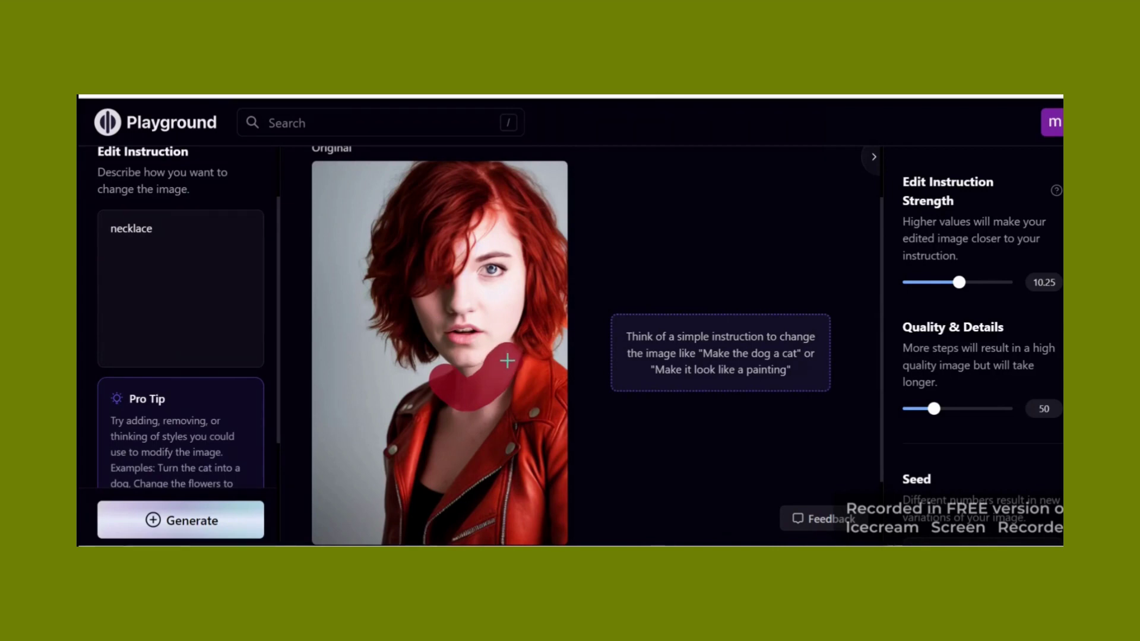
pyautogui.scroll(-2, 519, 416)
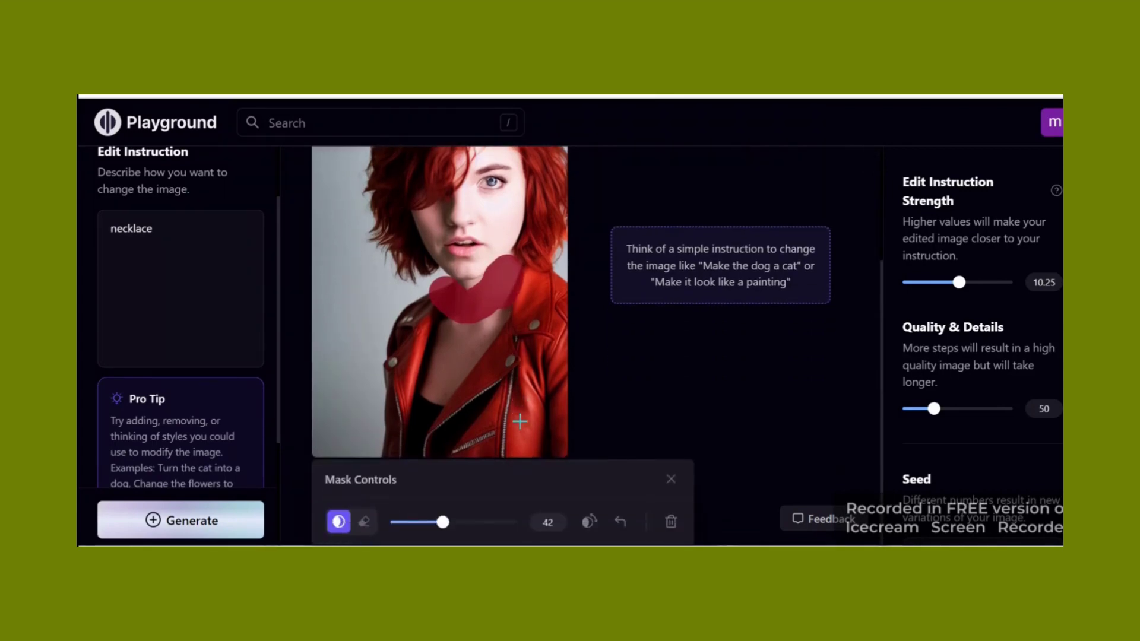
pyautogui.click(669, 522)
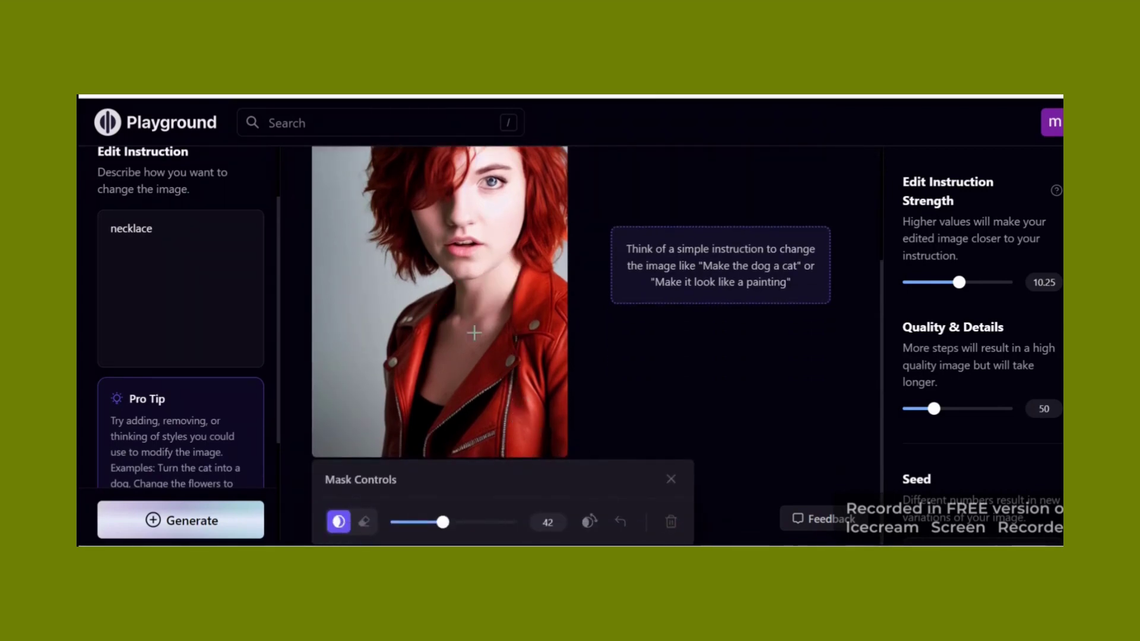
pyautogui.moveTo(453, 303)
pyautogui.mouseDown()
pyautogui.moveTo(495, 298)
pyautogui.moveTo(461, 329)
pyautogui.moveTo(494, 299)
pyautogui.mouseUp()
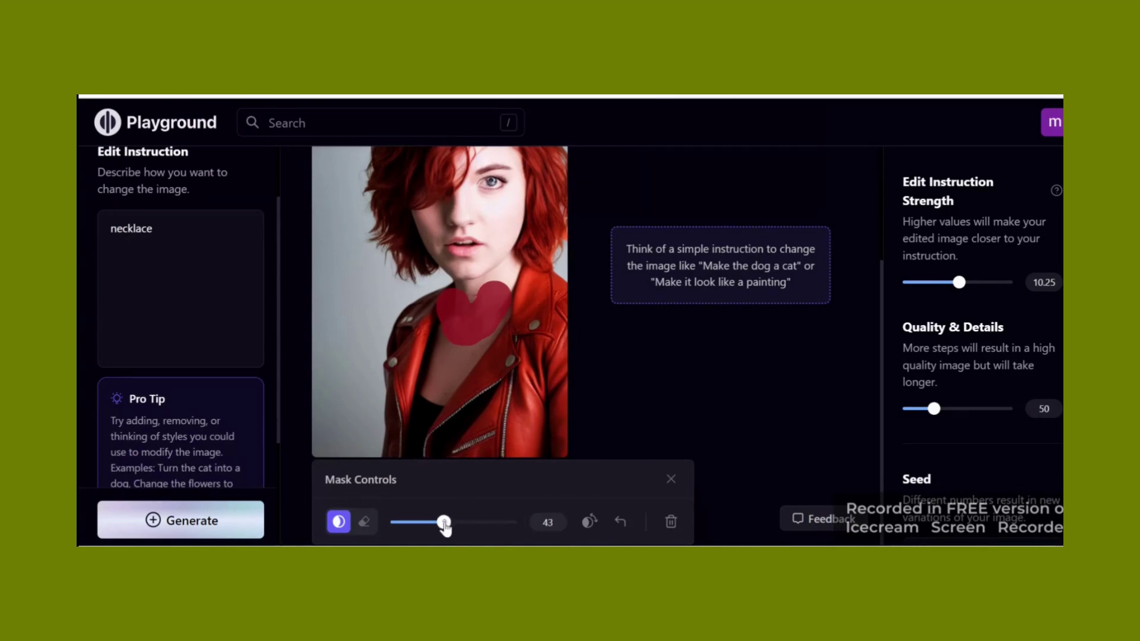
# Reduce the mask brush size to 14, clear the existing mask, and repaint it around the girl's neck in a necklace shape
pyautogui.moveTo(444, 524); pyautogui.dragTo(408, 522)
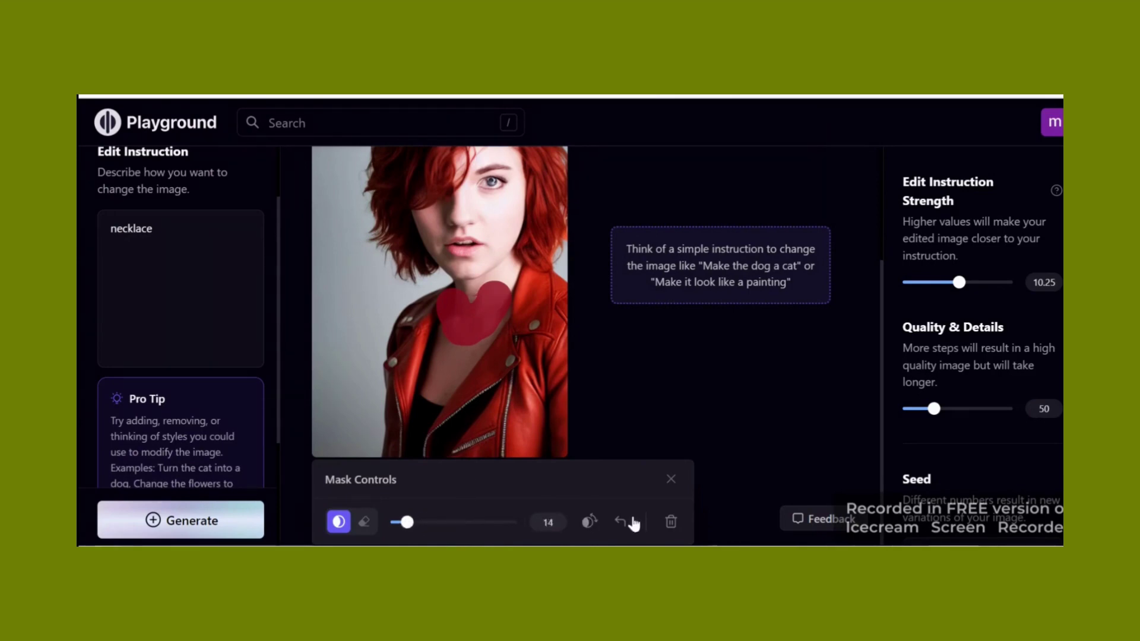
pyautogui.click(670, 522)
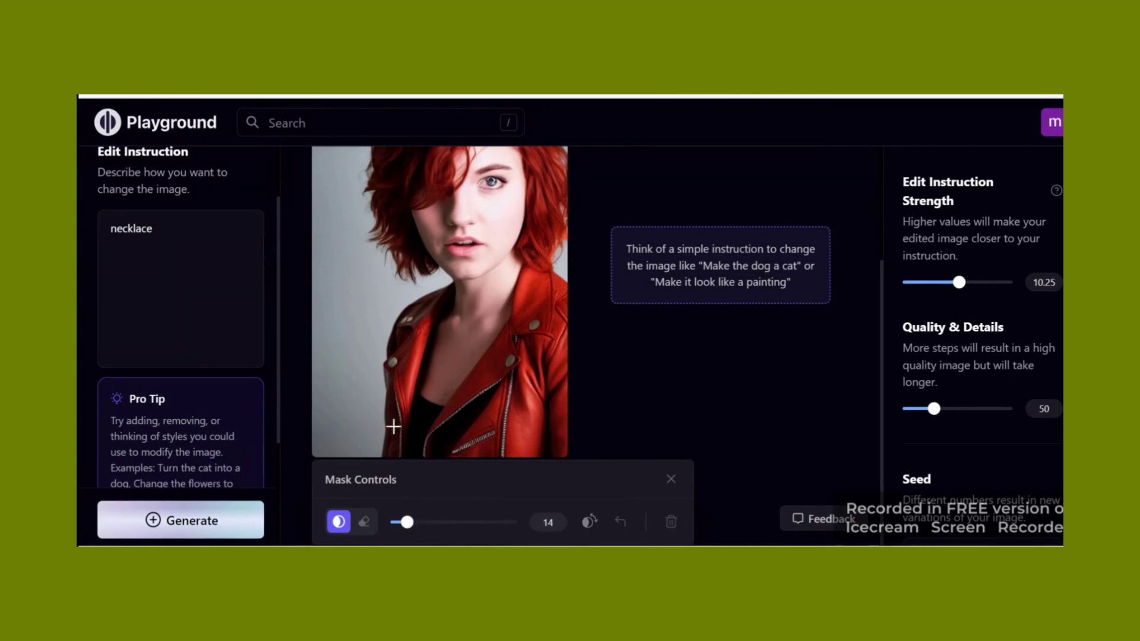
pyautogui.moveTo(451, 303)
pyautogui.mouseDown()
pyautogui.moveTo(471, 339)
pyautogui.moveTo(504, 285)
pyautogui.moveTo(498, 317)
pyautogui.moveTo(463, 341)
pyautogui.moveTo(457, 294)
pyautogui.moveTo(467, 320)
pyautogui.moveTo(483, 323)
pyautogui.moveTo(500, 290)
pyautogui.moveTo(467, 333)
pyautogui.moveTo(454, 308)
pyautogui.moveTo(459, 345)
pyautogui.moveTo(476, 343)
pyautogui.moveTo(517, 265)
pyautogui.moveTo(478, 337)
pyautogui.moveTo(452, 281)
pyautogui.mouseUp()
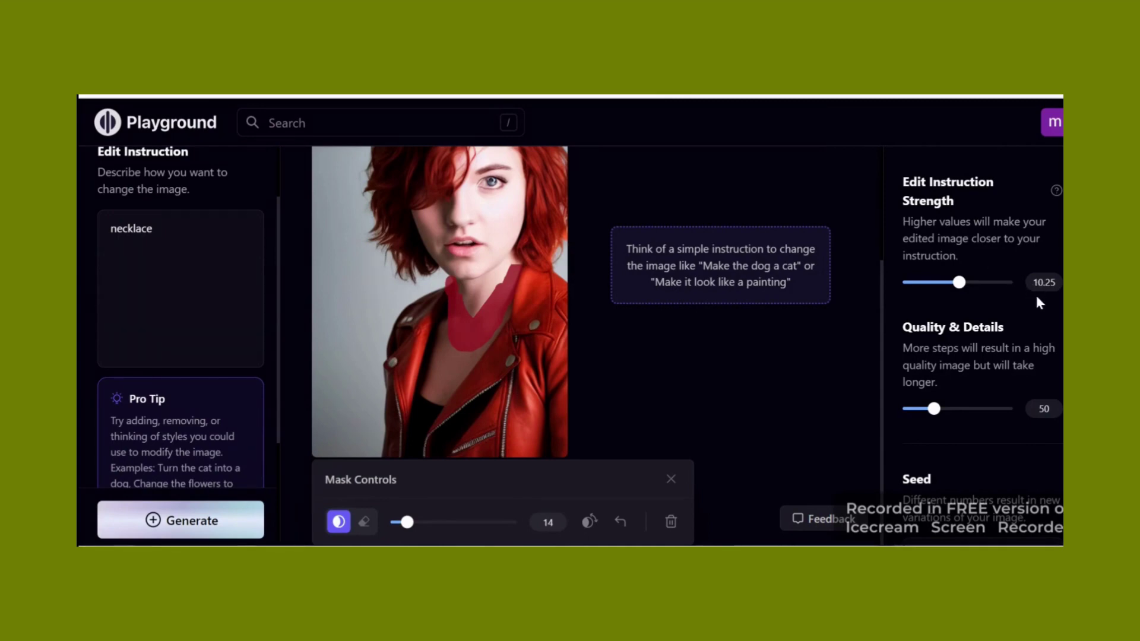
# Generate the necklace edit with an Edit Instruction Strength of 11.25 and save the changes
pyautogui.click(962, 282)
pyautogui.moveTo(961, 284); pyautogui.dragTo(965, 283)
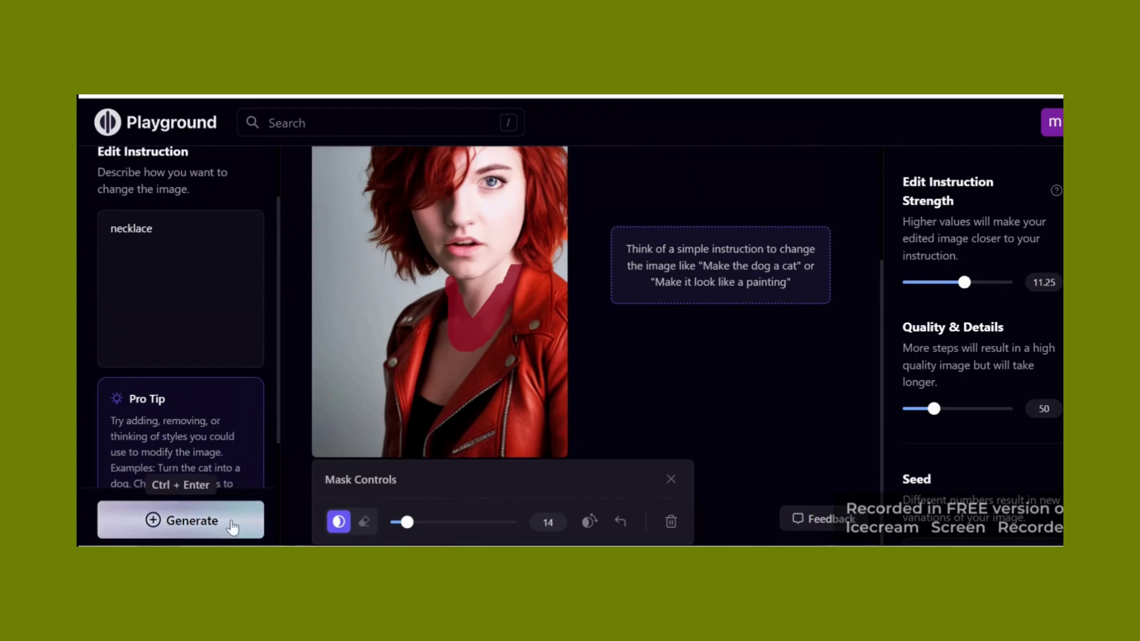
pyautogui.click(233, 525)
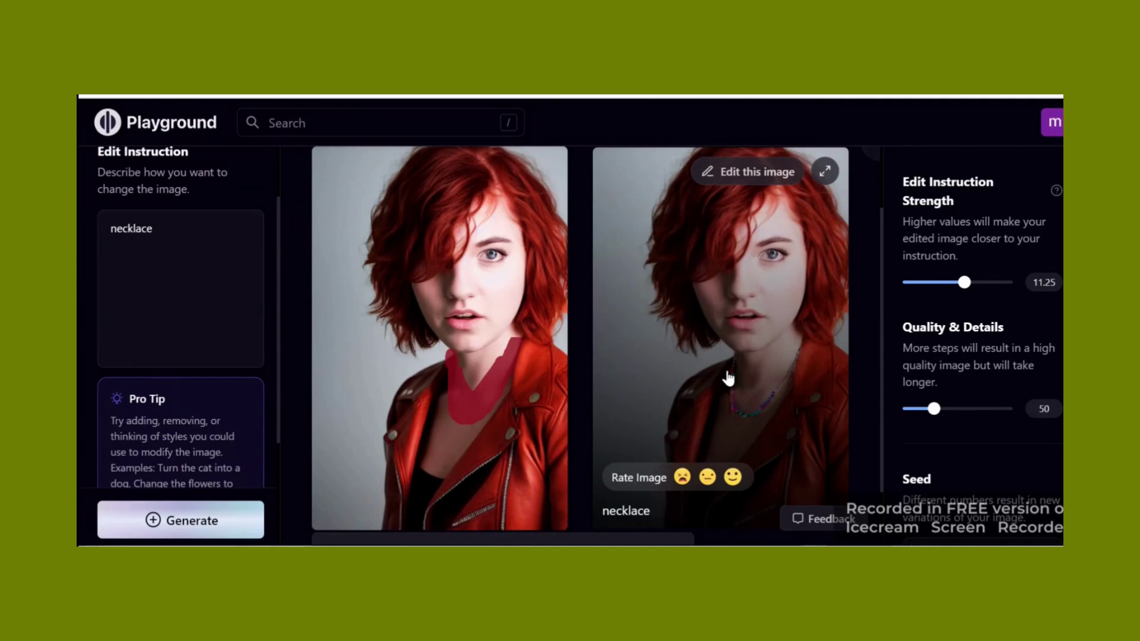
pyautogui.click(726, 377)
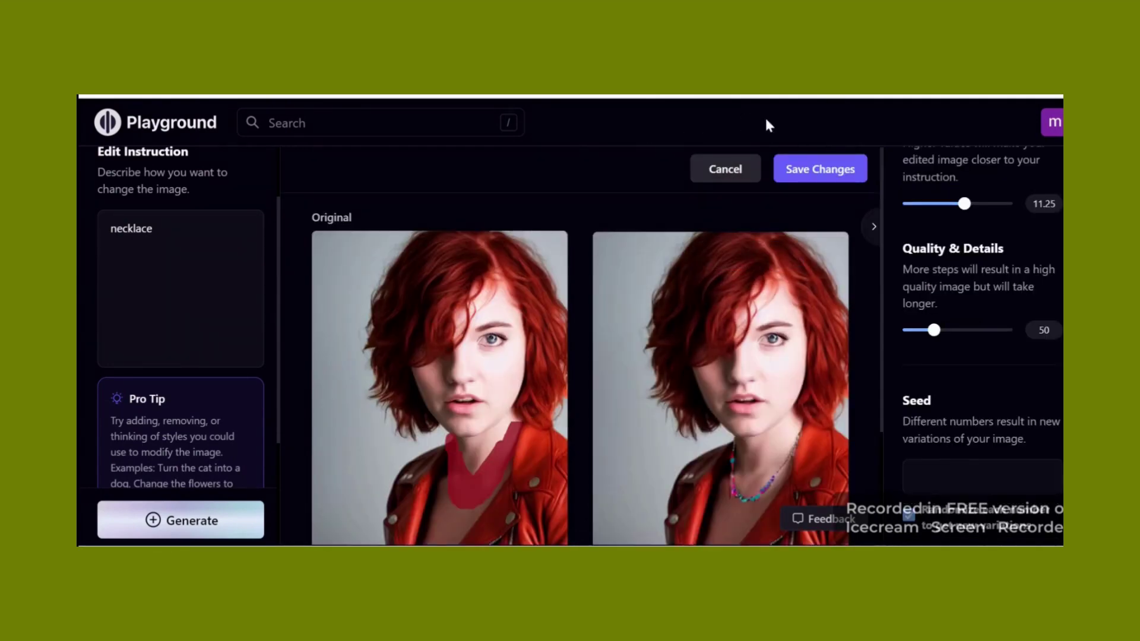
pyautogui.click(796, 172)
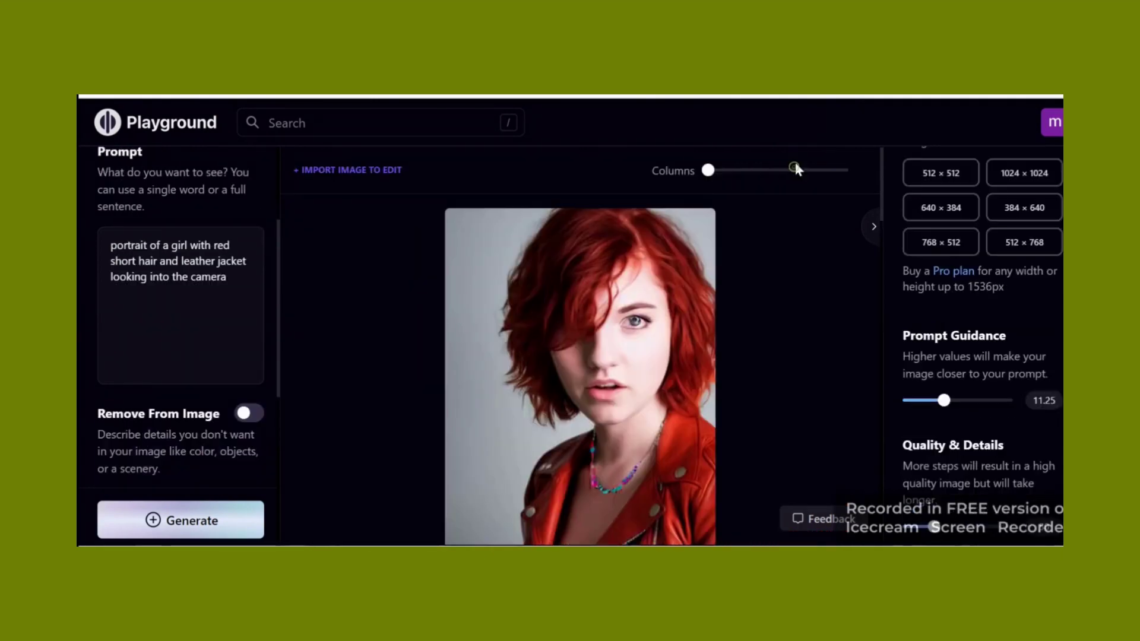
# Run face restoration on the necklace portrait, examine the restored image from top to bottom, and close it without downloading
pyautogui.moveTo(630, 344)
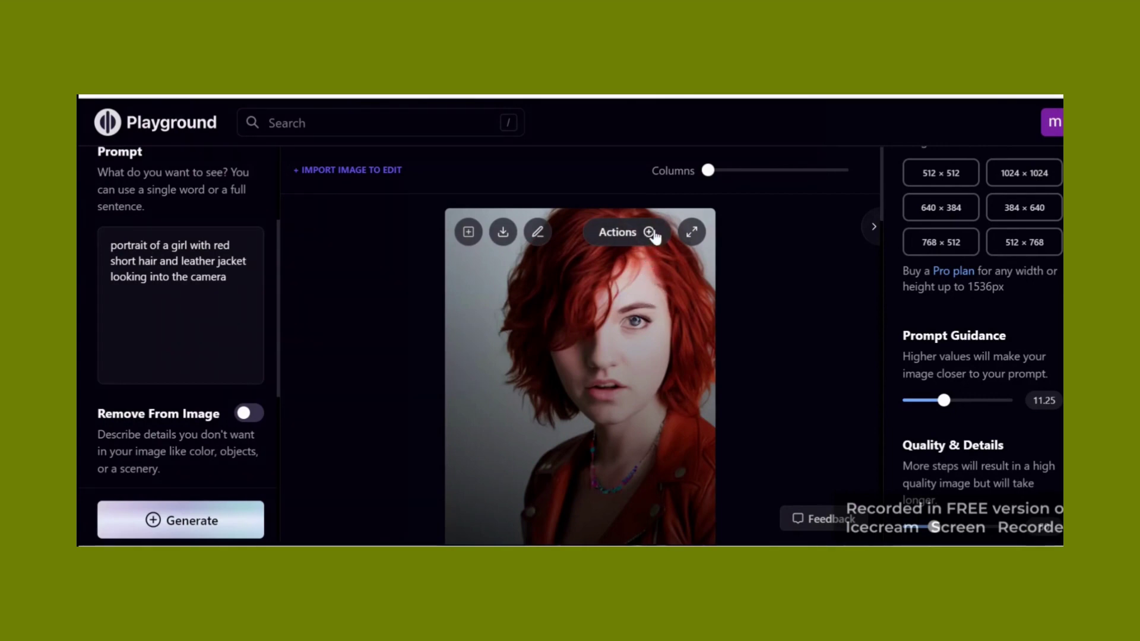
pyautogui.click(649, 235)
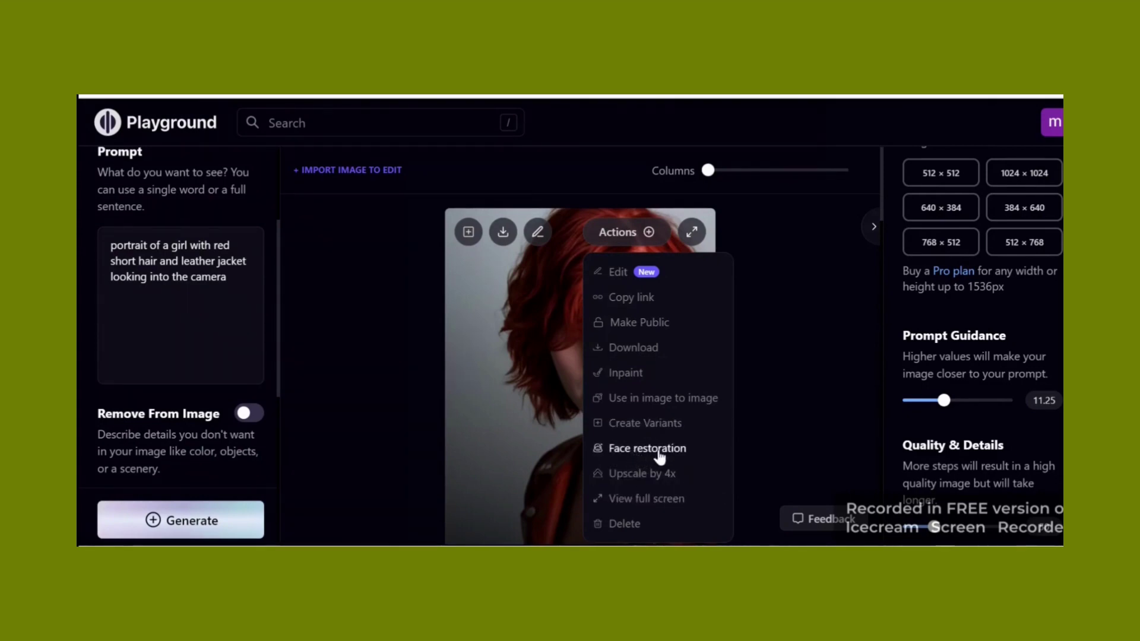
pyautogui.click(673, 451)
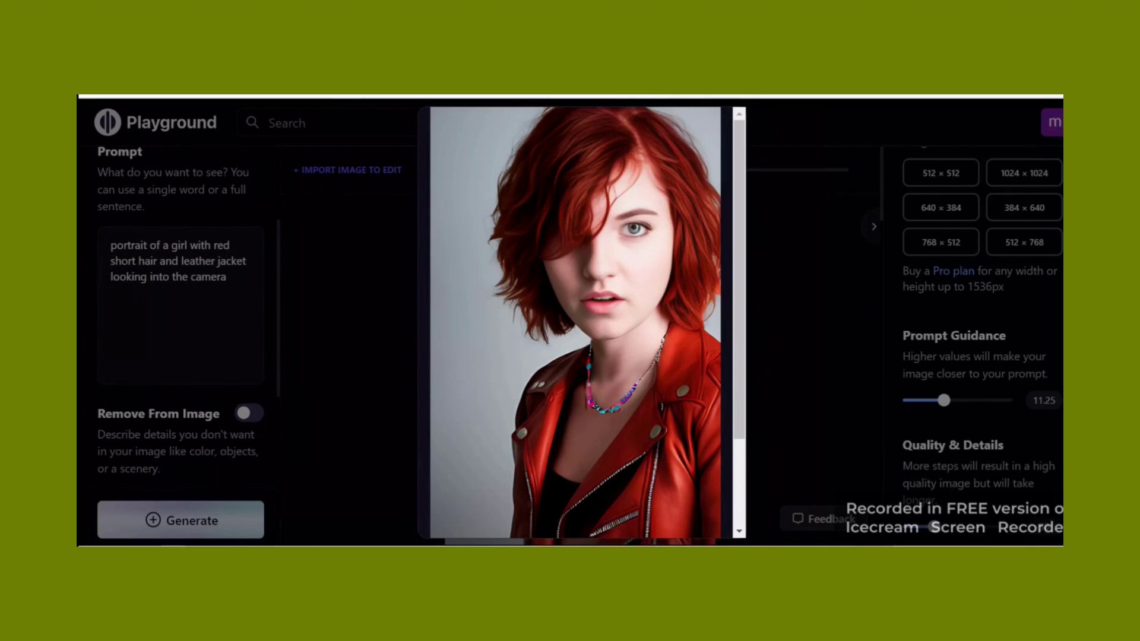
pyautogui.scroll(-2, 635, 338)
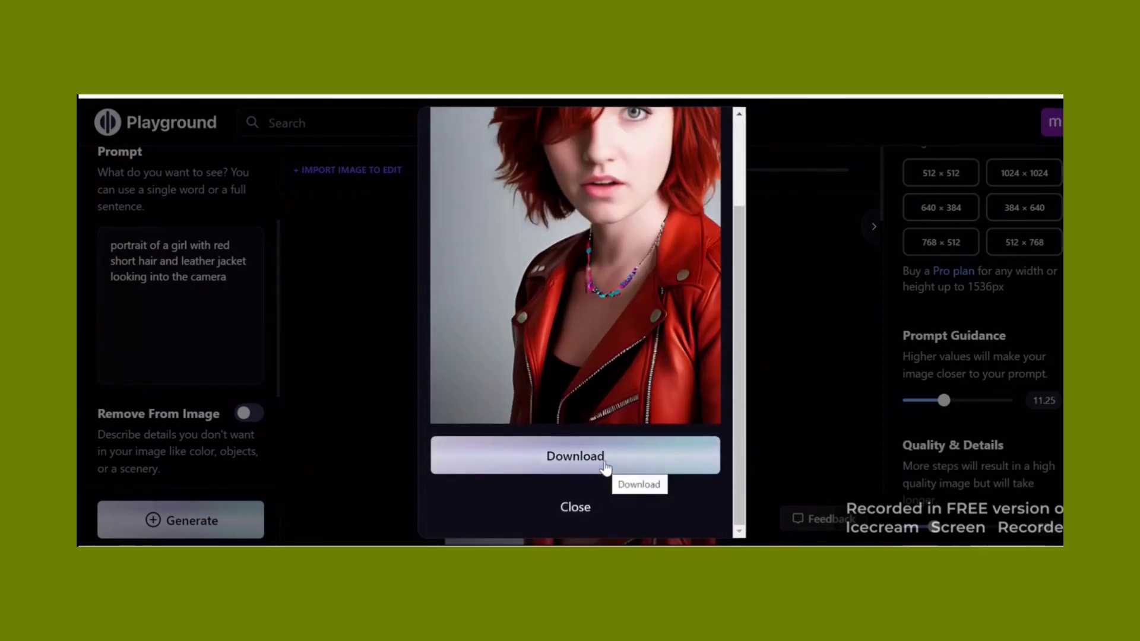
pyautogui.scroll(2, 606, 469)
pyautogui.scroll(-2, 581, 429)
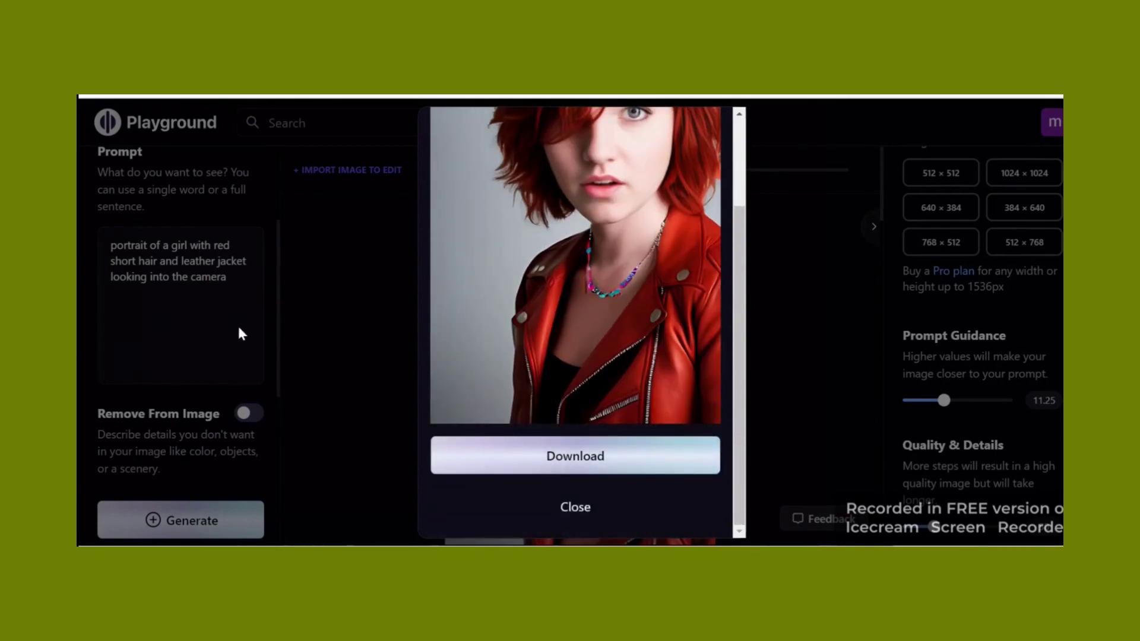
pyautogui.scroll(2, 609, 332)
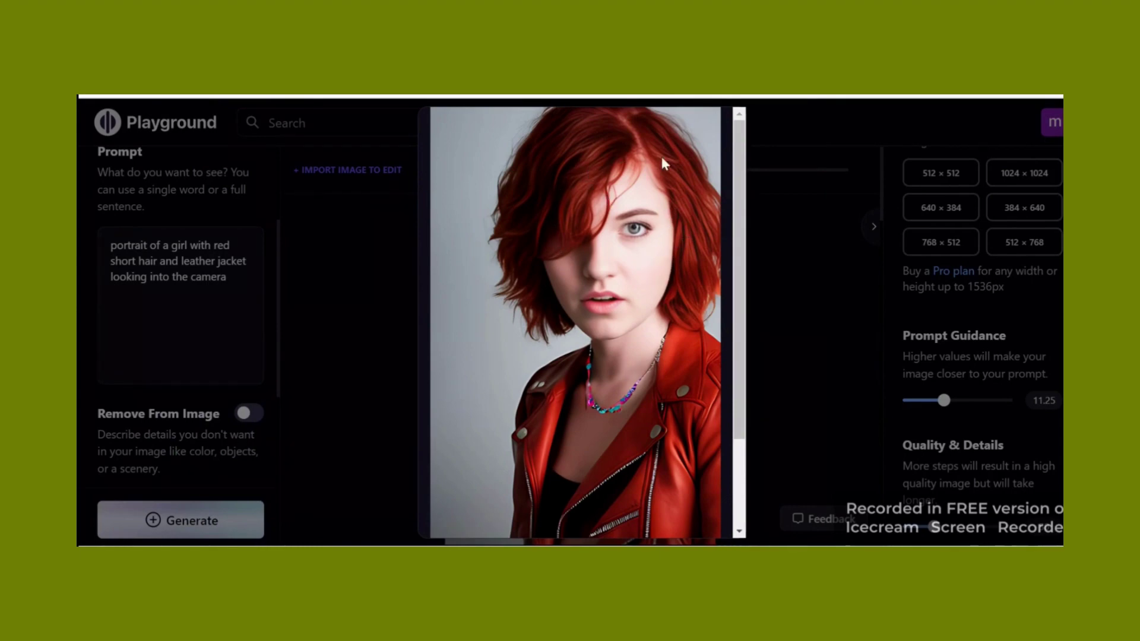
pyautogui.scroll(-2, 614, 234)
pyautogui.click(579, 508)
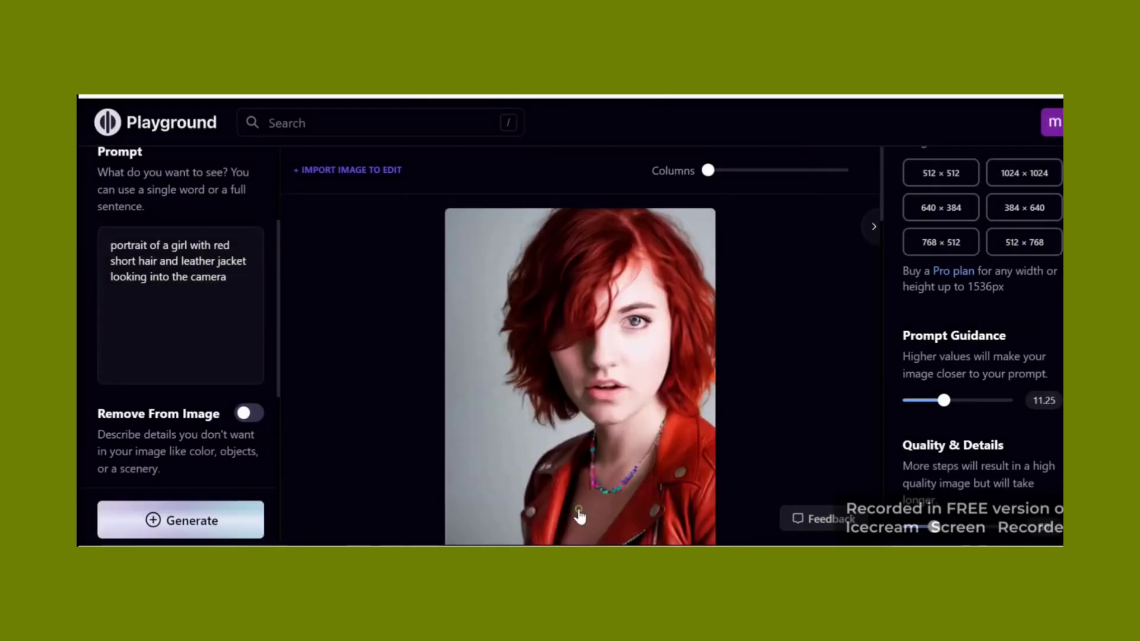